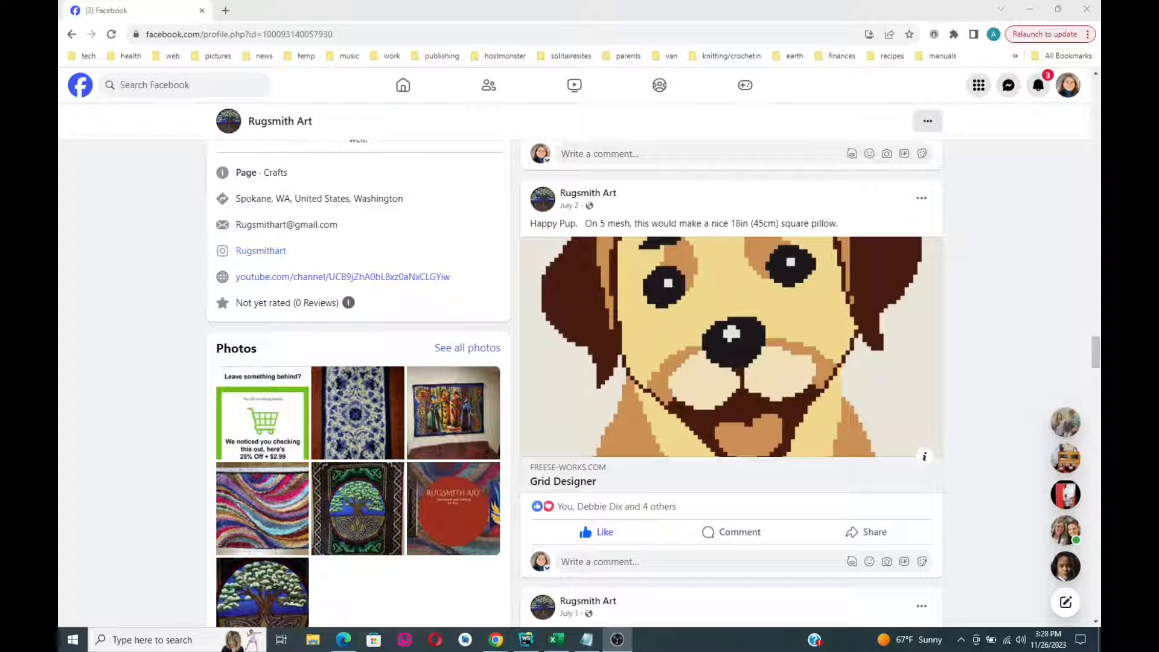
- Scroll the Rugsmith Art page from the top down to the Happy Thanksgiving turkey post
scroll(631, 317, "up", 5)
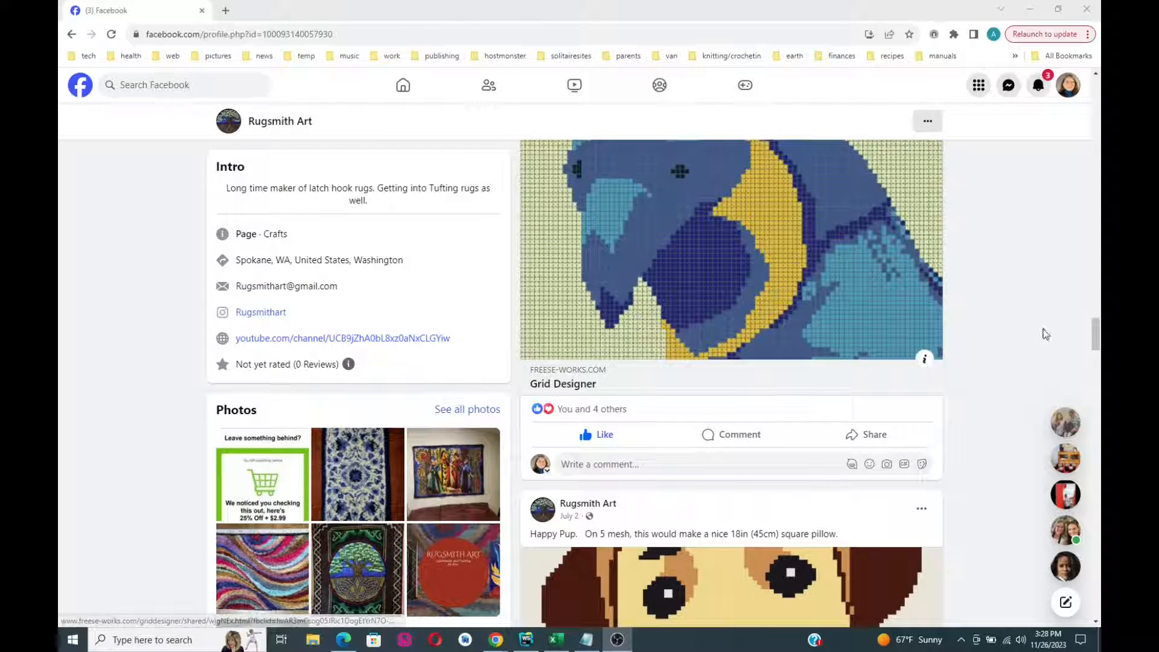
left_click_drag(1094, 334, 1092, 52)
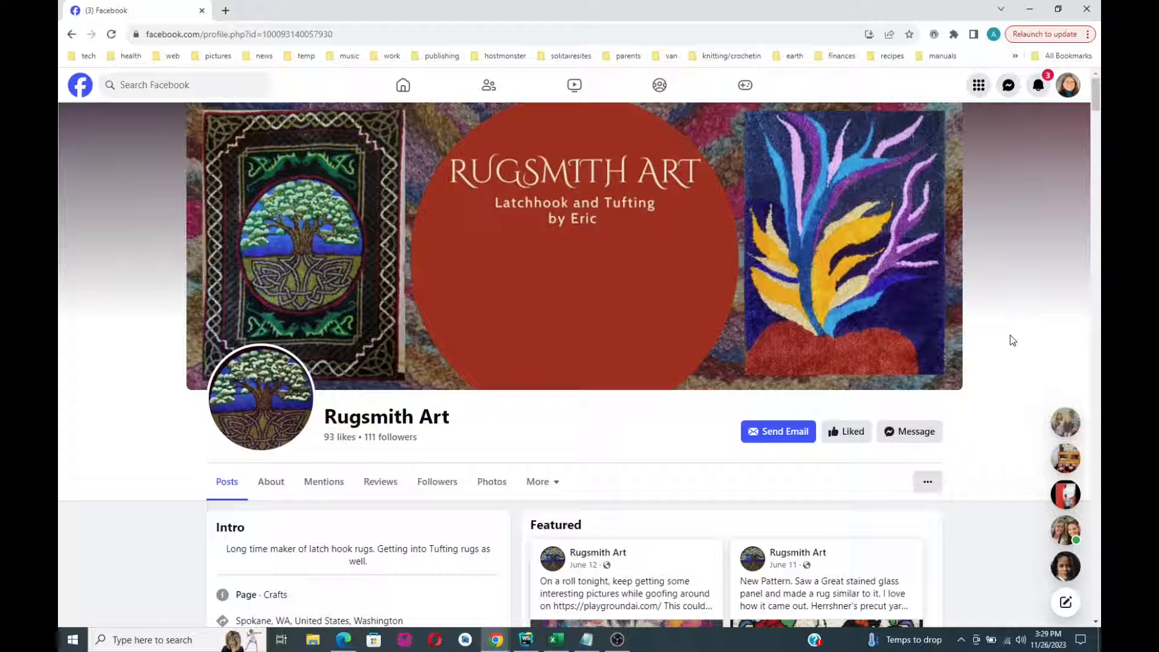
scroll(1010, 339, "down", 6)
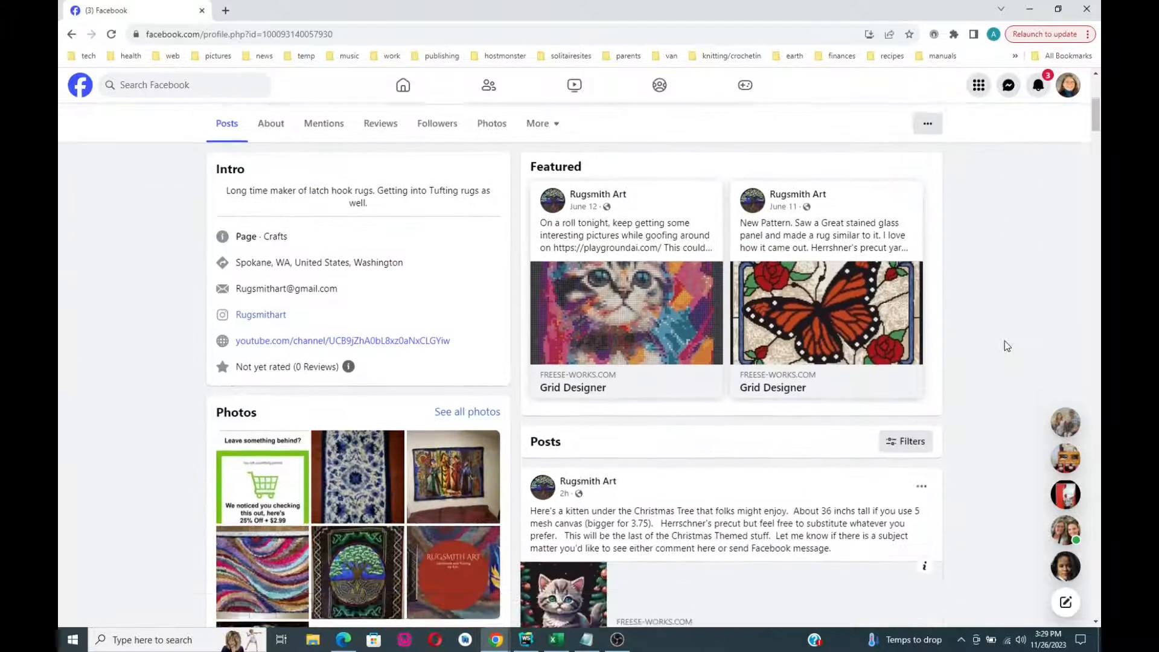
scroll(1004, 342, "down", 4)
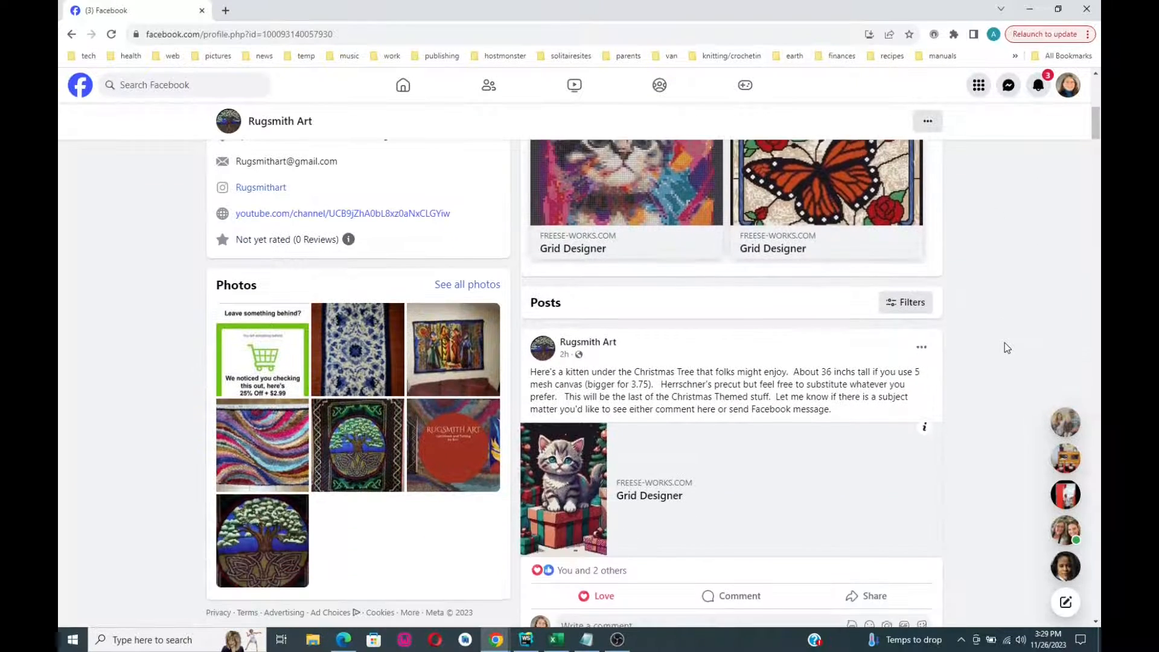
scroll(1007, 347, "down", 5)
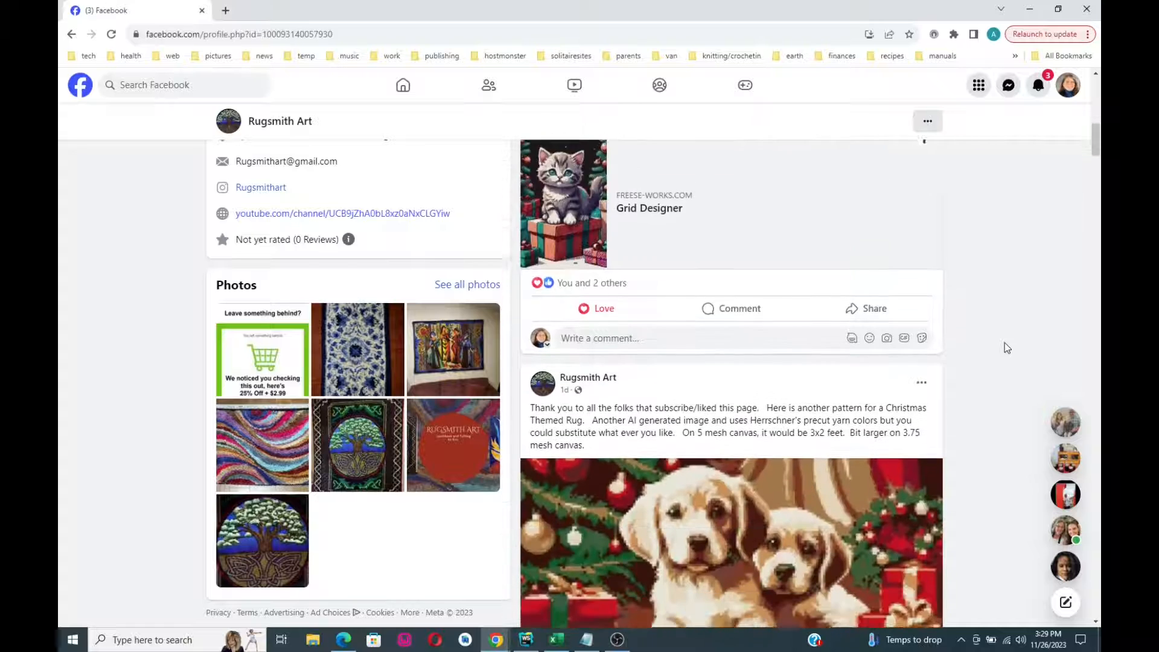
scroll(1007, 348, "down", 3)
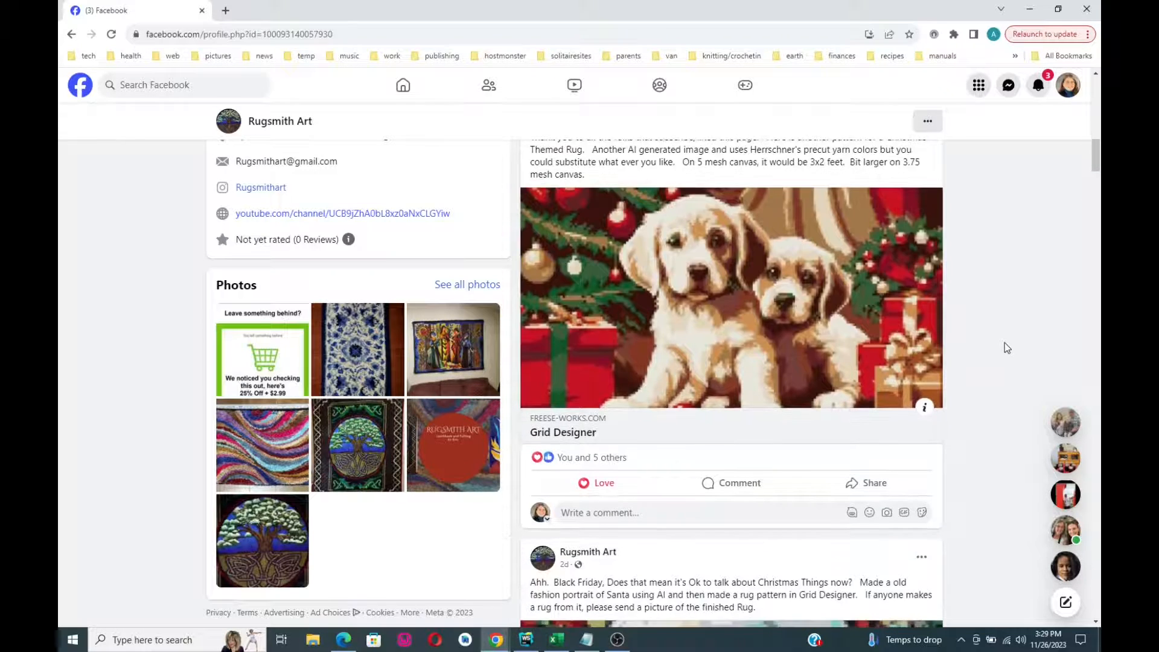
scroll(1006, 347, "up", 1)
scroll(1006, 348, "down", 1)
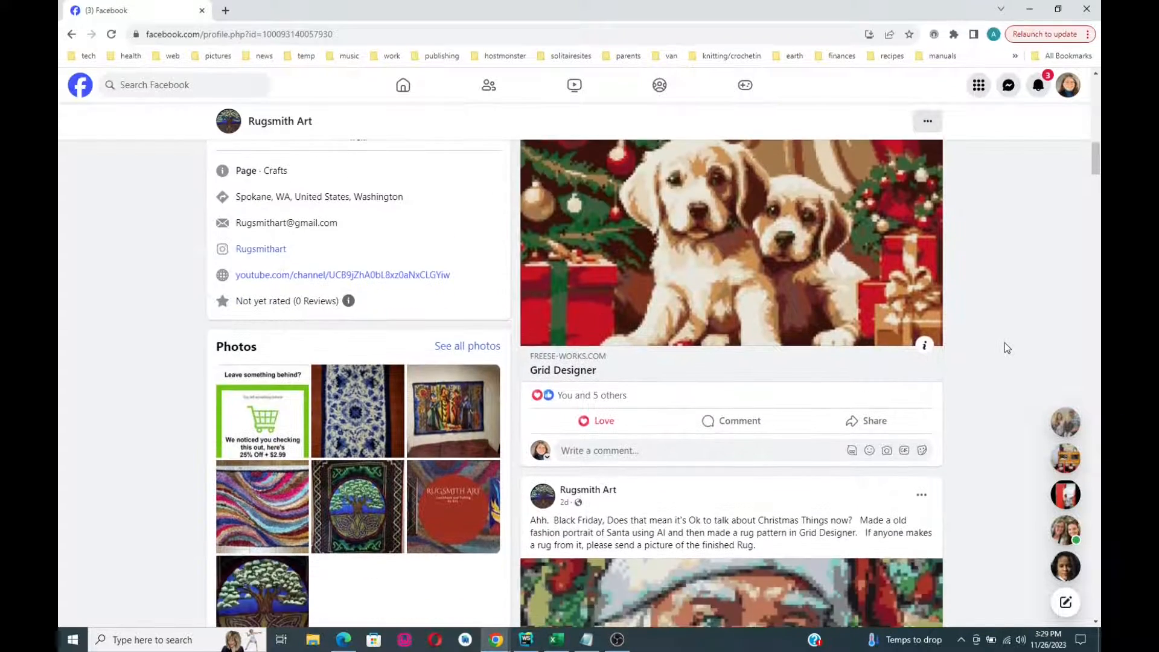
scroll(970, 337, "down", 5)
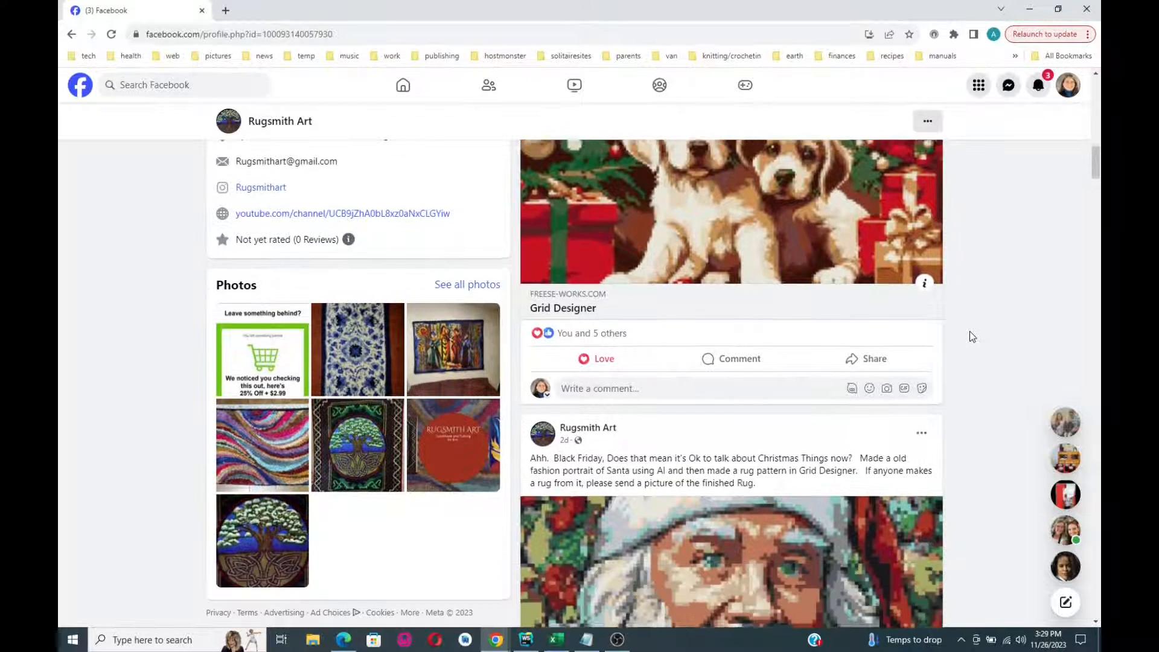
scroll(971, 337, "down", 2)
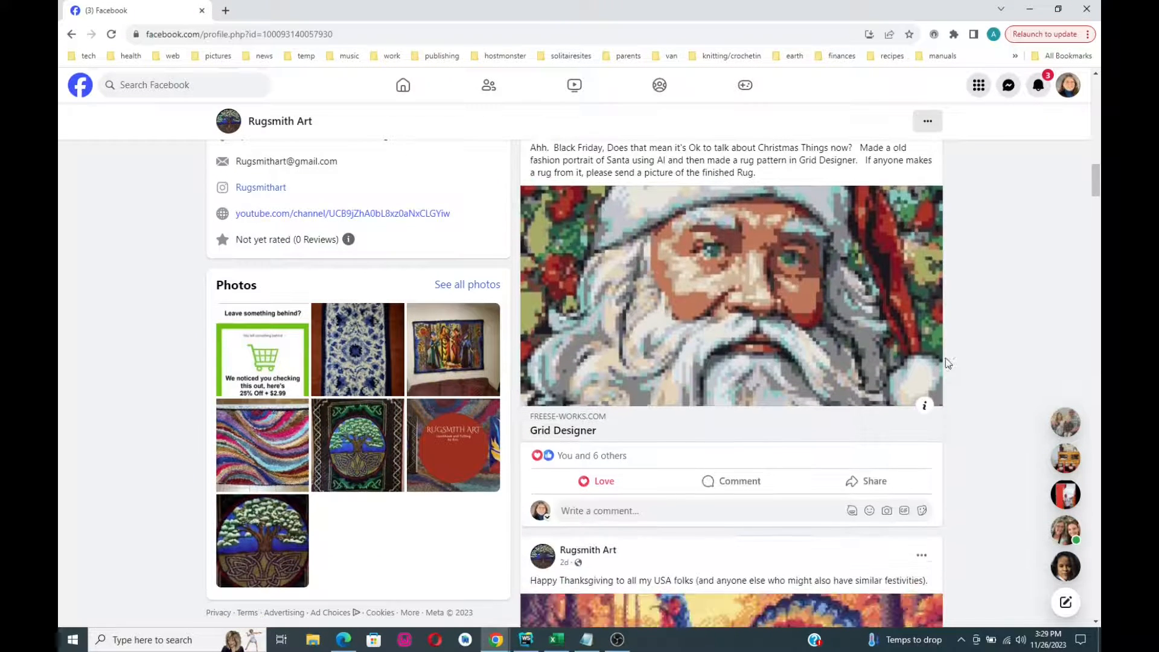
scroll(946, 363, "down", 3)
scroll(975, 355, "down", 7)
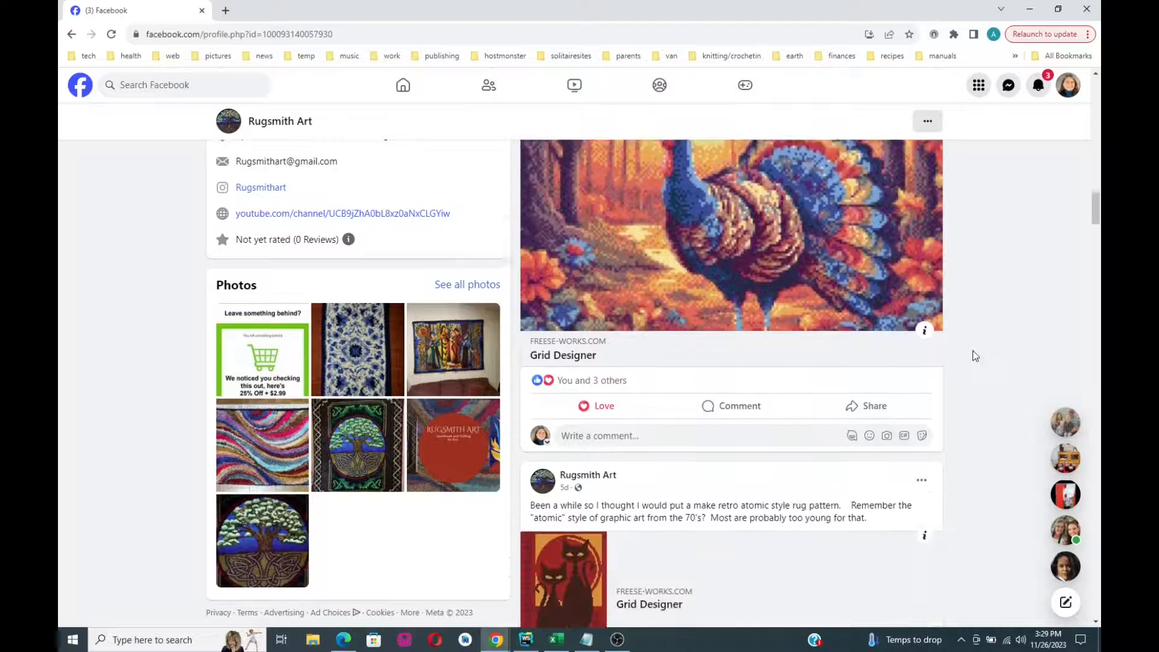
scroll(975, 355, "down", 10)
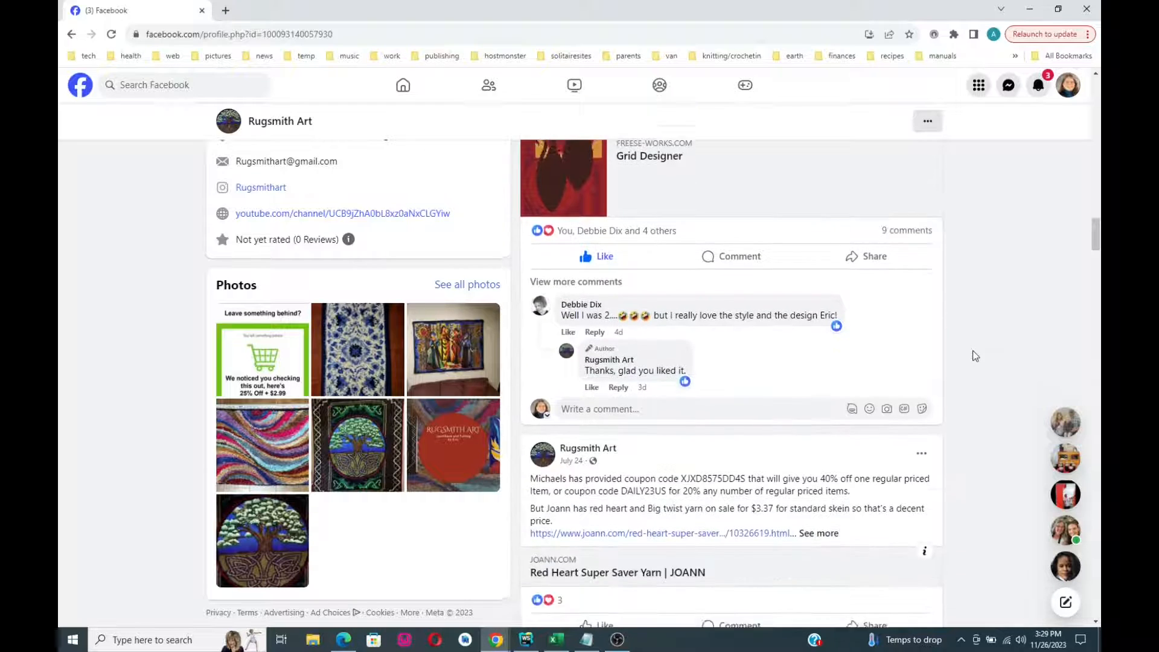
scroll(975, 356, "down", 10)
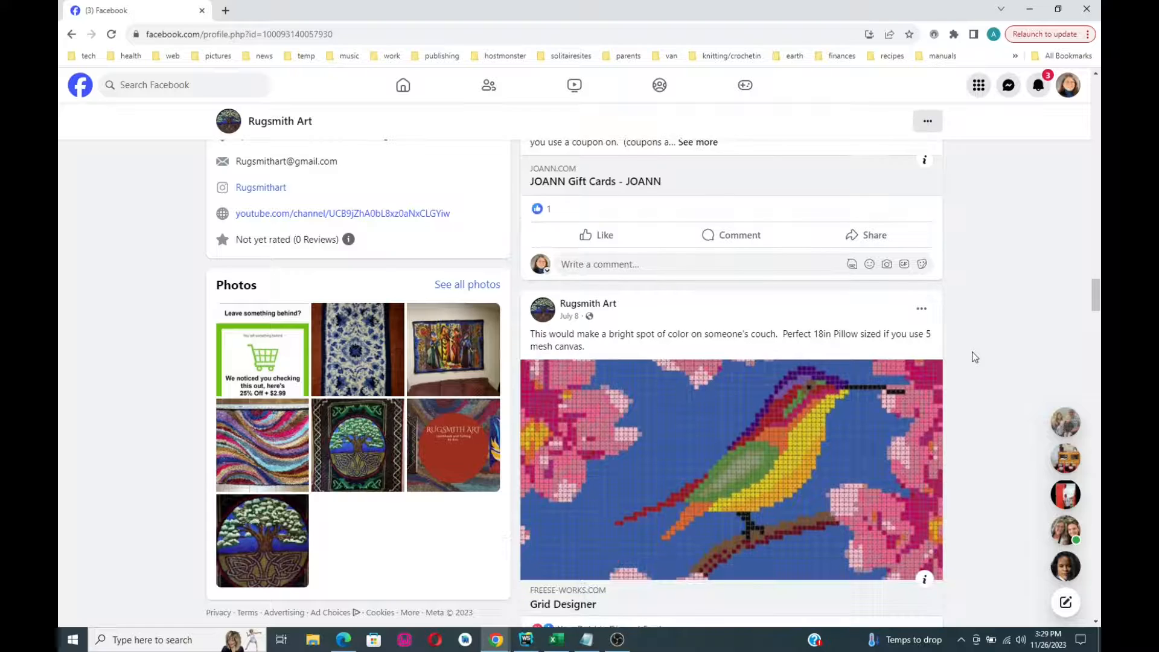
scroll(975, 355, "up", 15)
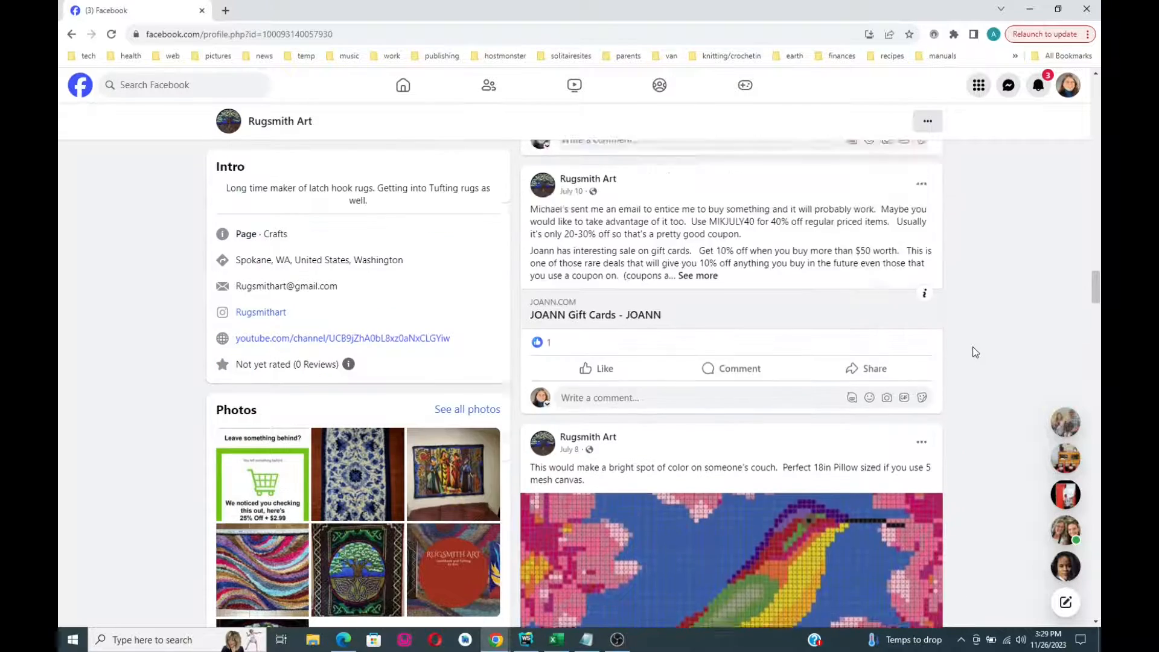
scroll(975, 351, "up", 15)
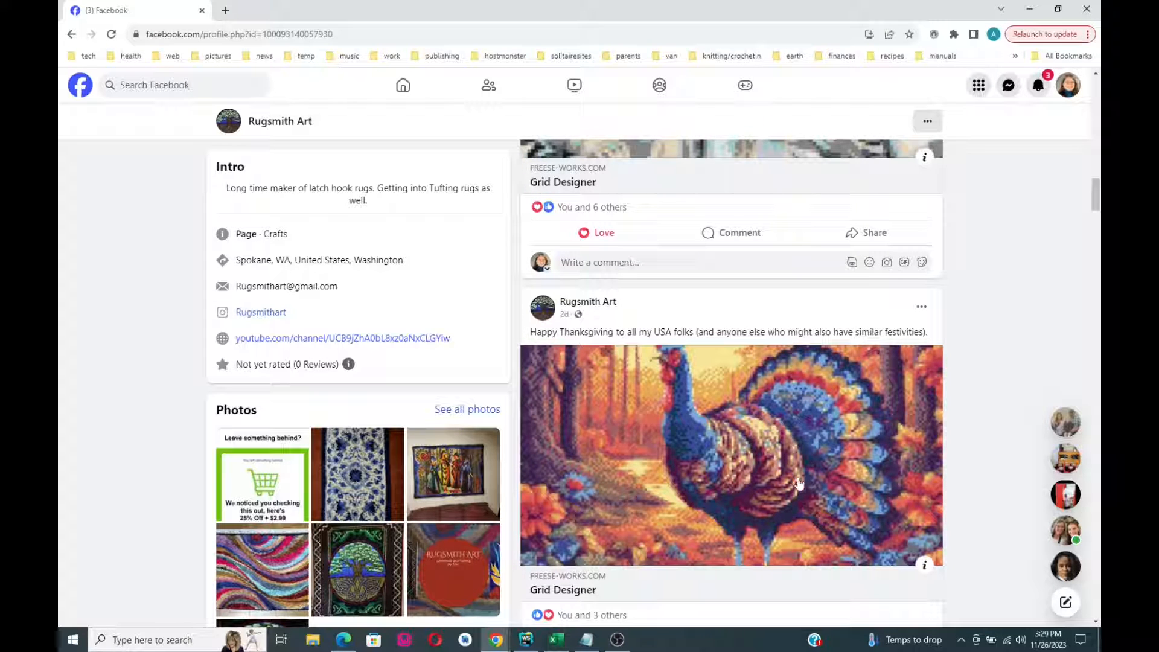
scroll(964, 416, "down", 5)
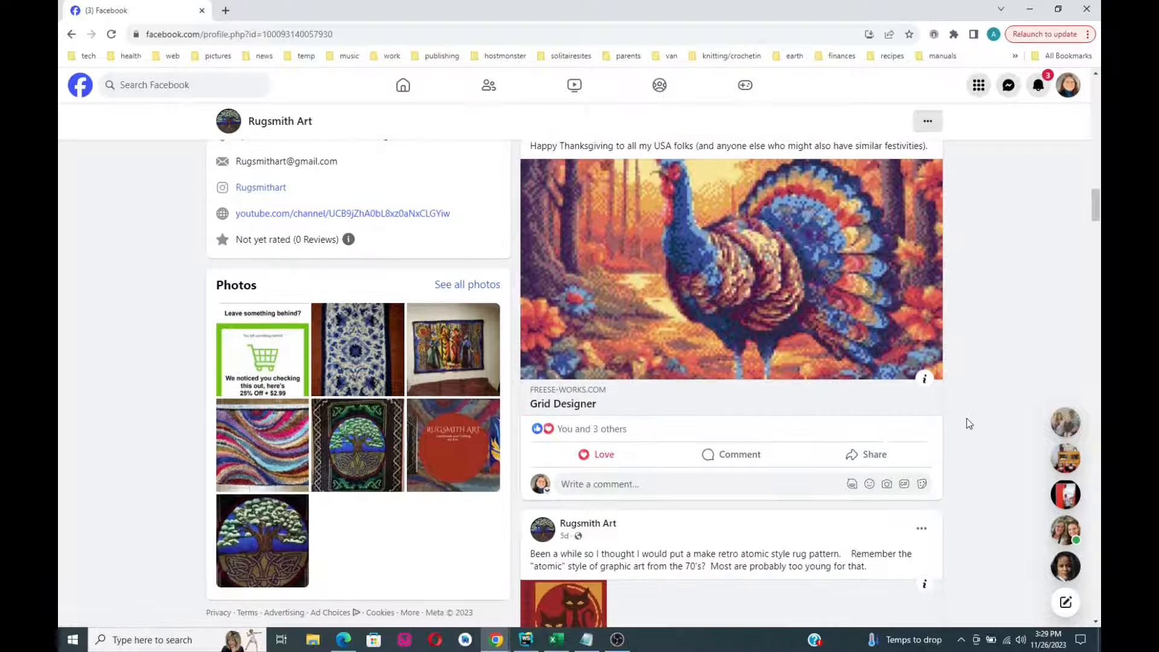
scroll(969, 425, "up", 3)
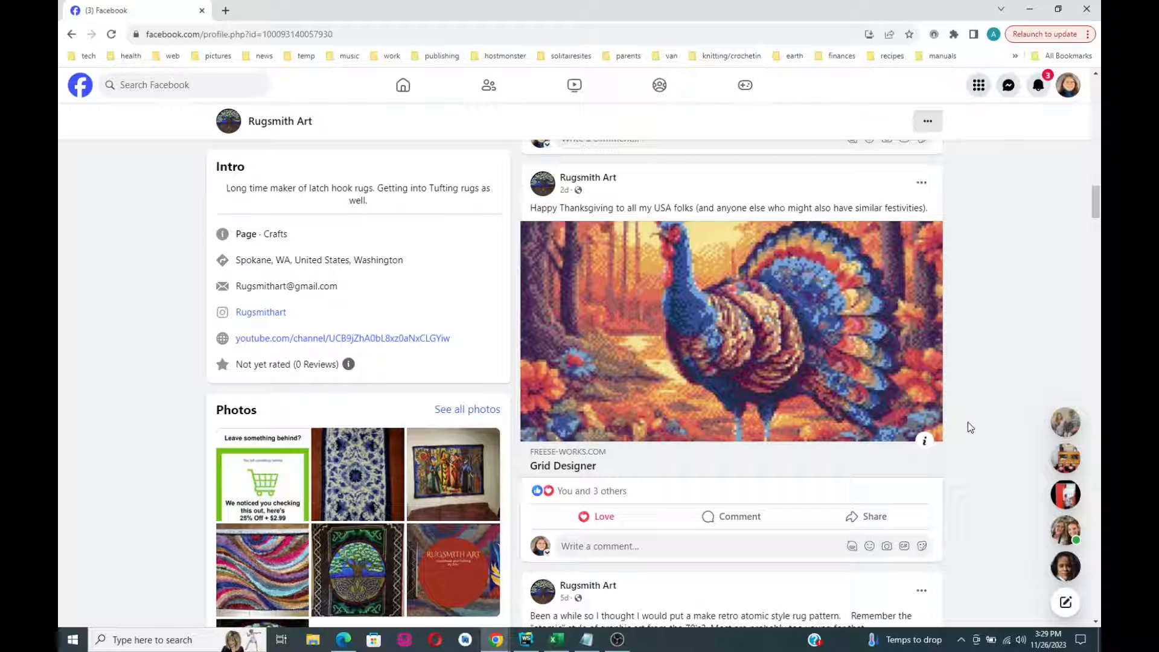
- Scroll down past the coupon and hummingbird posts to the Happy Pup 18in pillow post
scroll(970, 426, "down", 3)
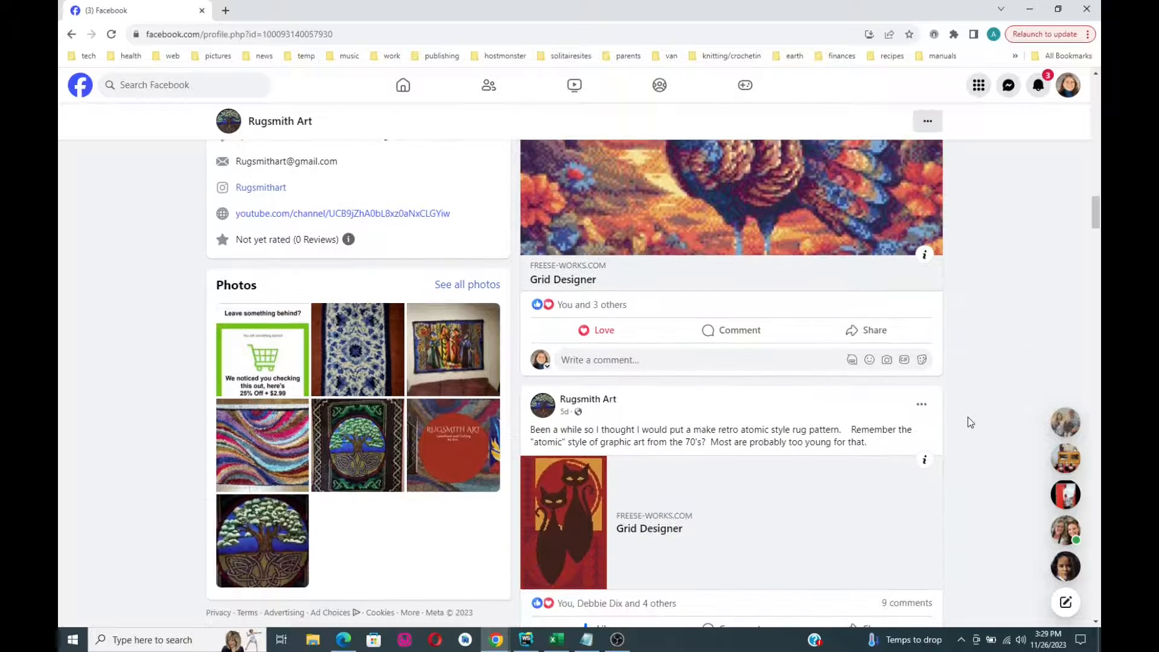
scroll(970, 422, "down", 6)
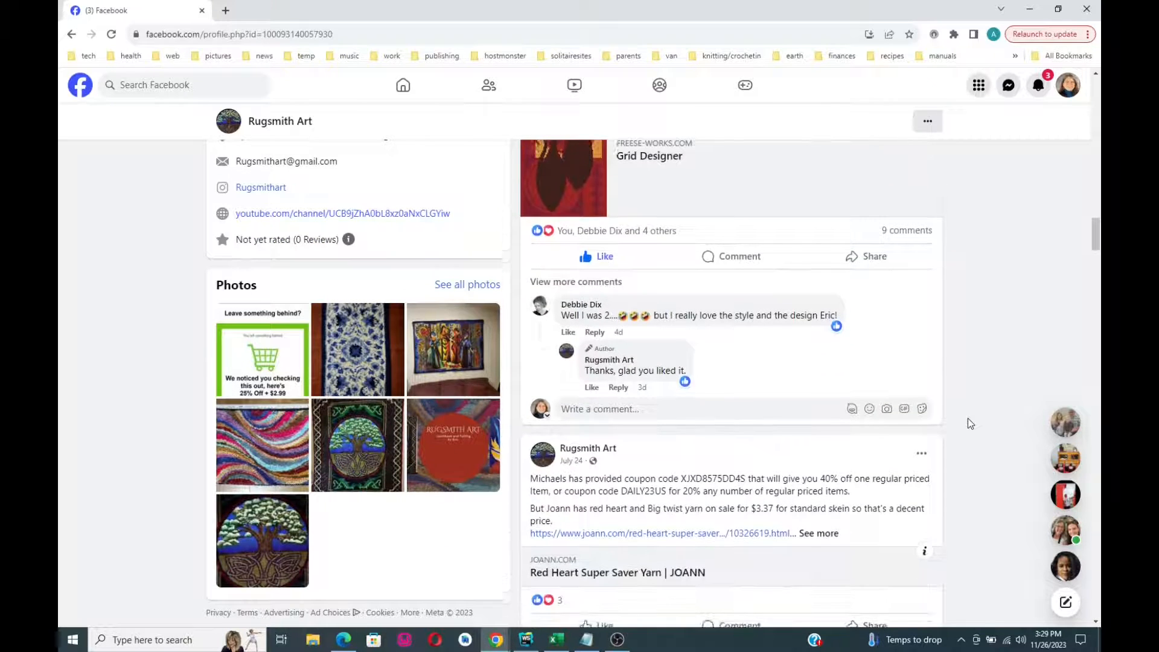
scroll(970, 424, "down", 4)
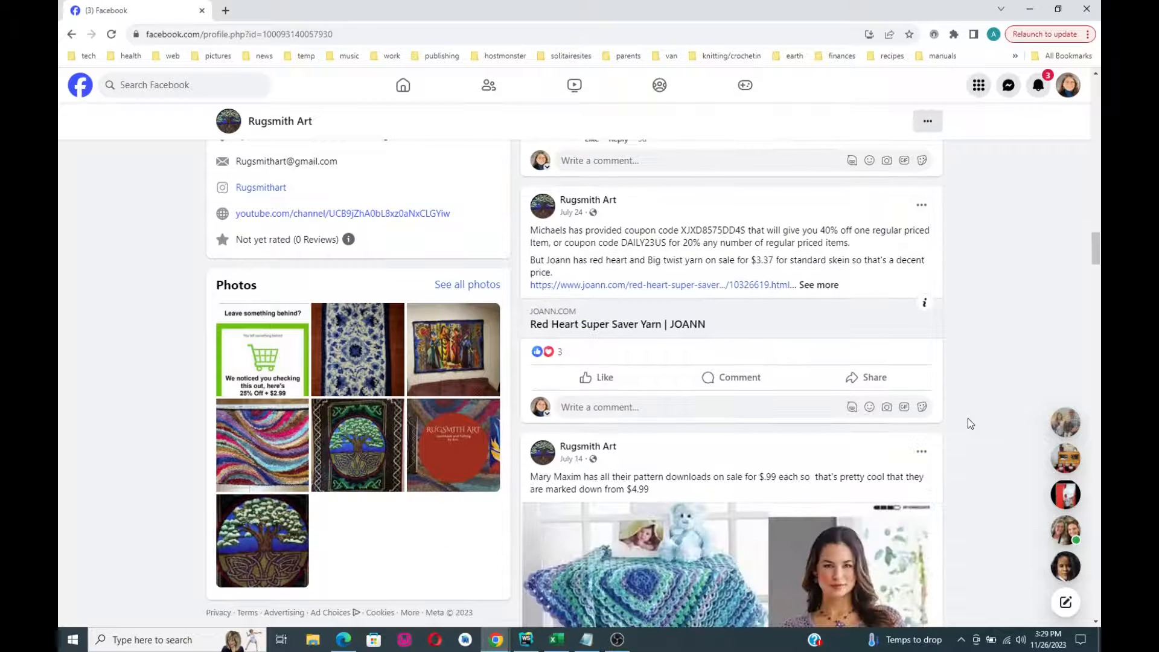
scroll(972, 422, "down", 4)
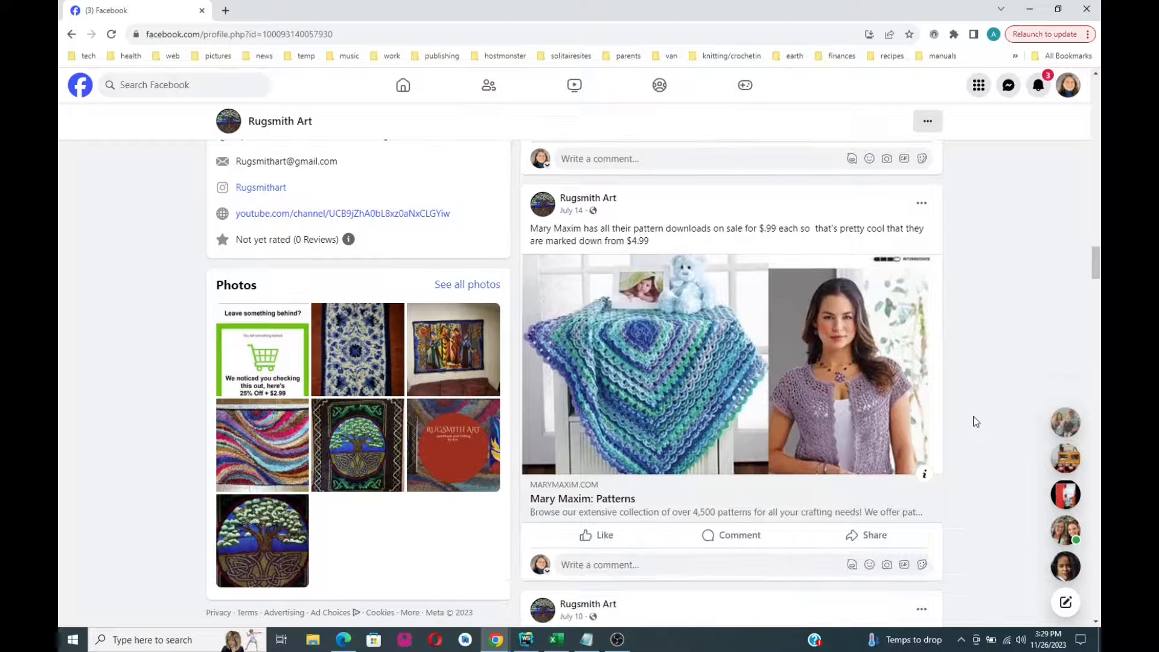
scroll(976, 421, "down", 4)
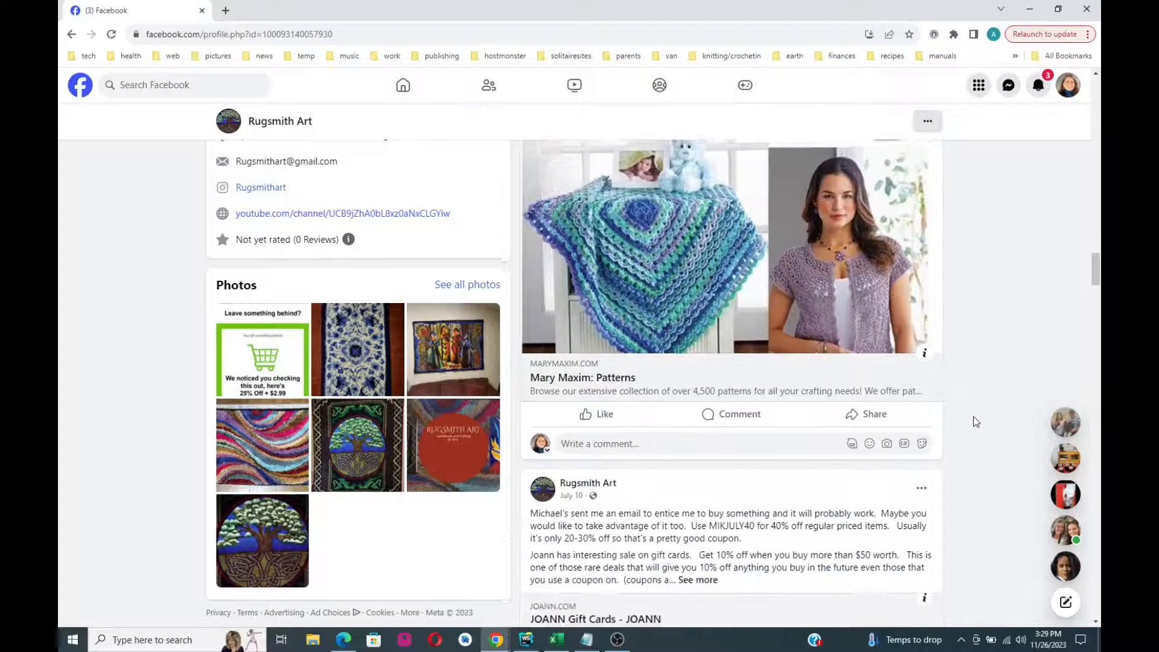
scroll(975, 421, "down", 7)
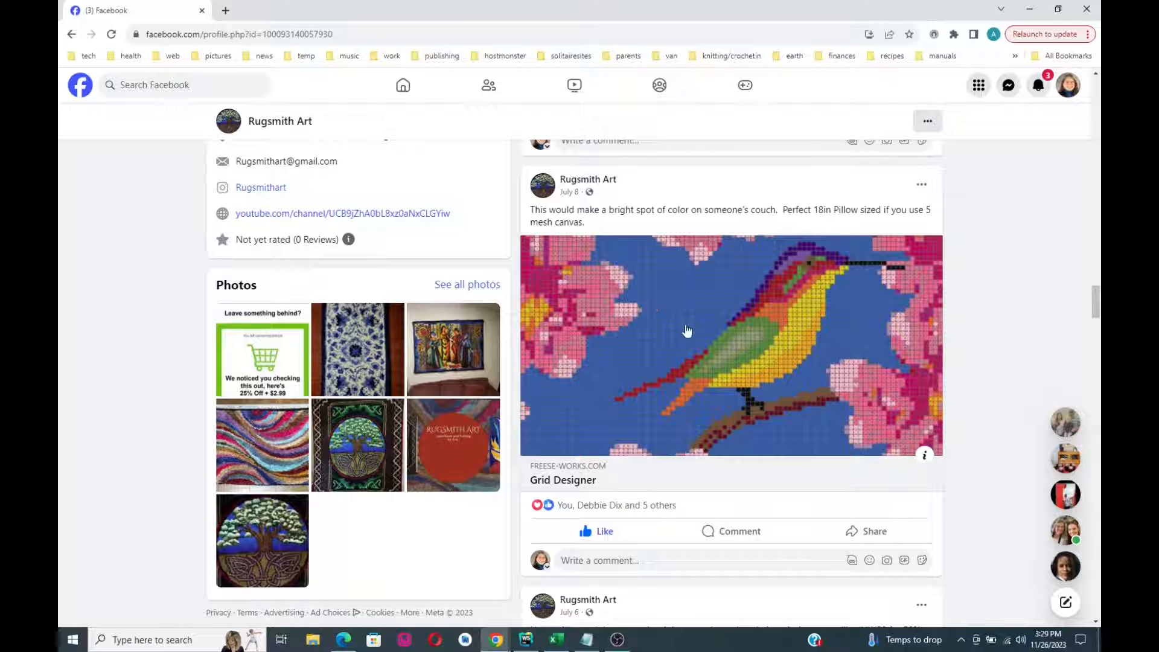
scroll(984, 392, "down", 2)
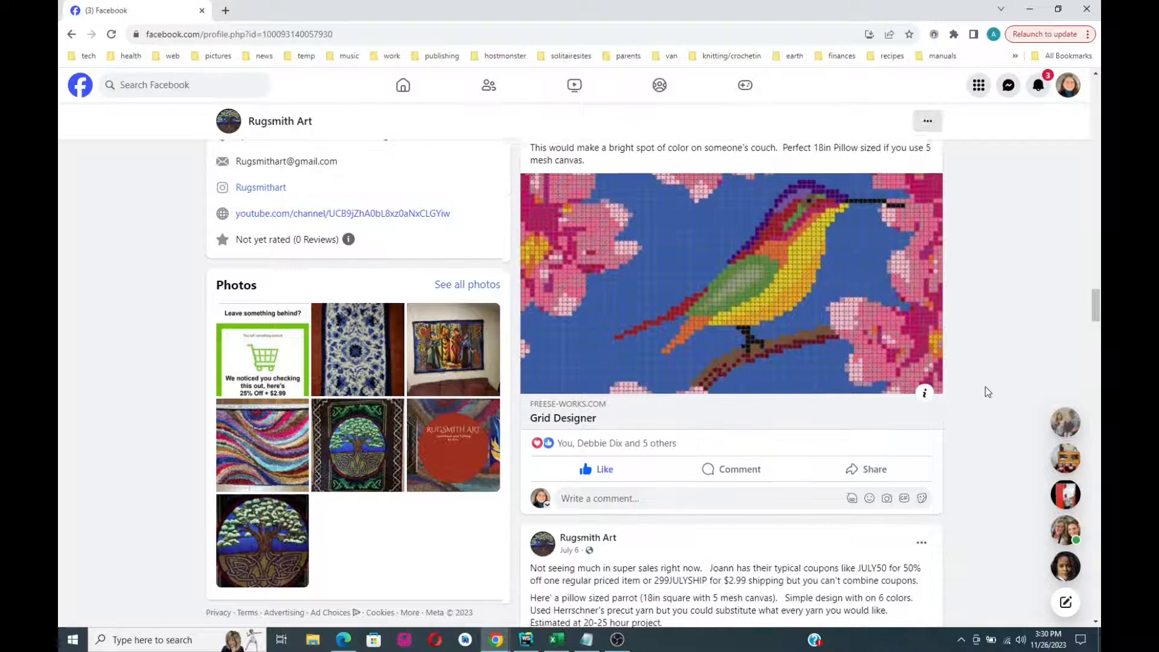
scroll(988, 392, "down", 5)
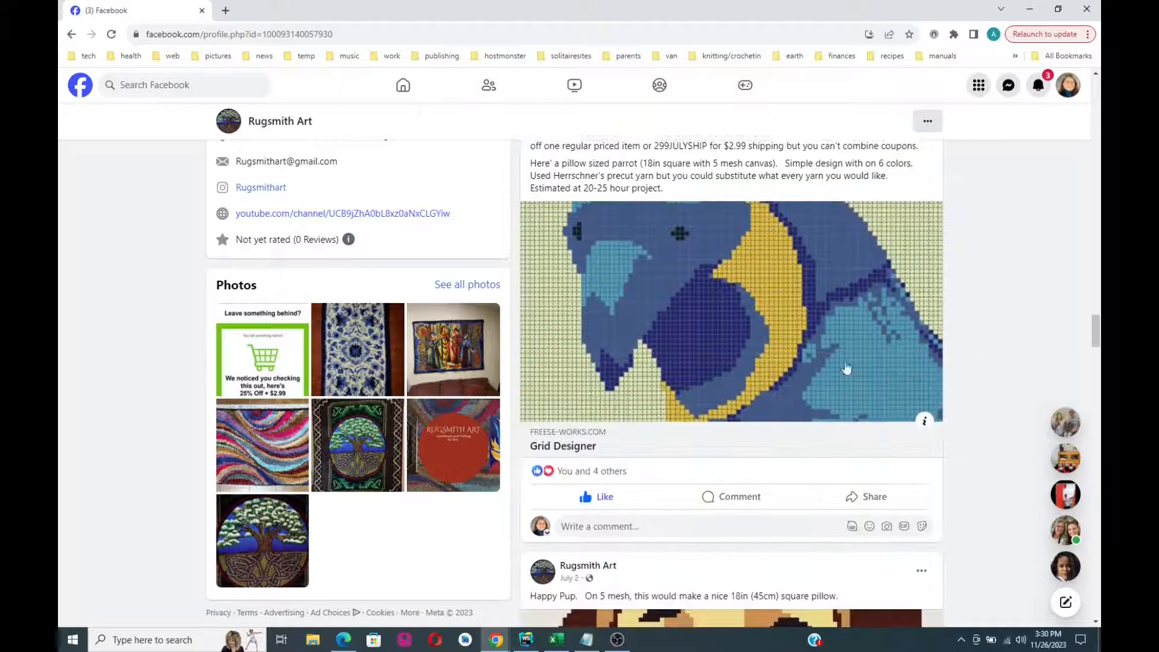
scroll(969, 403, "down", 4)
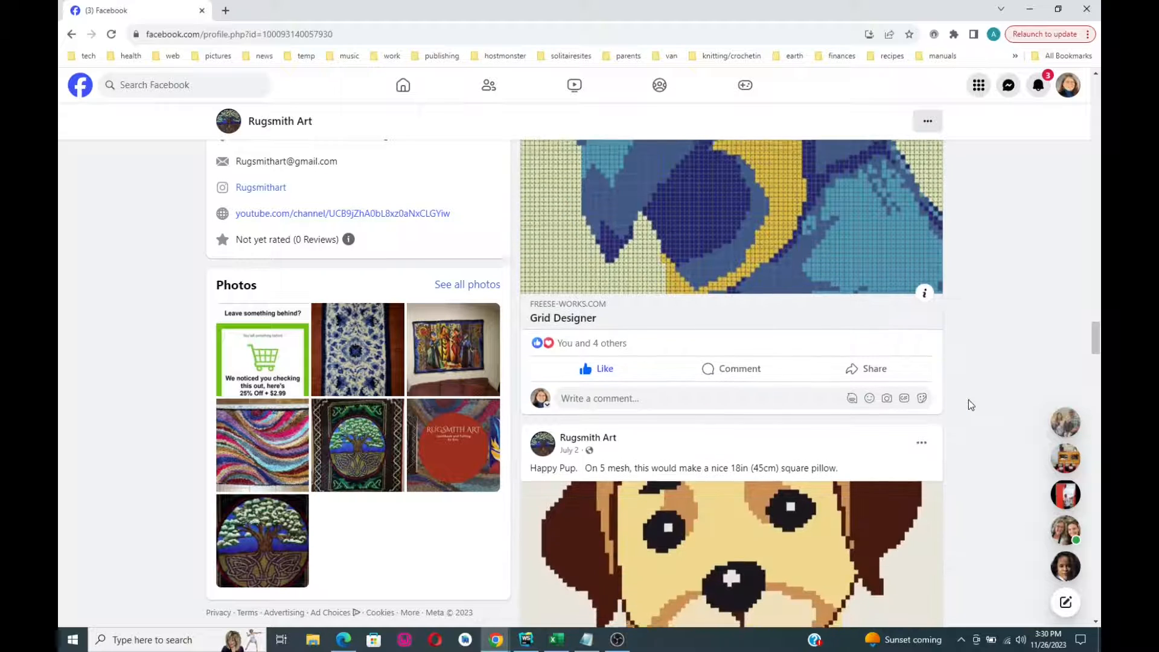
scroll(970, 403, "down", 1)
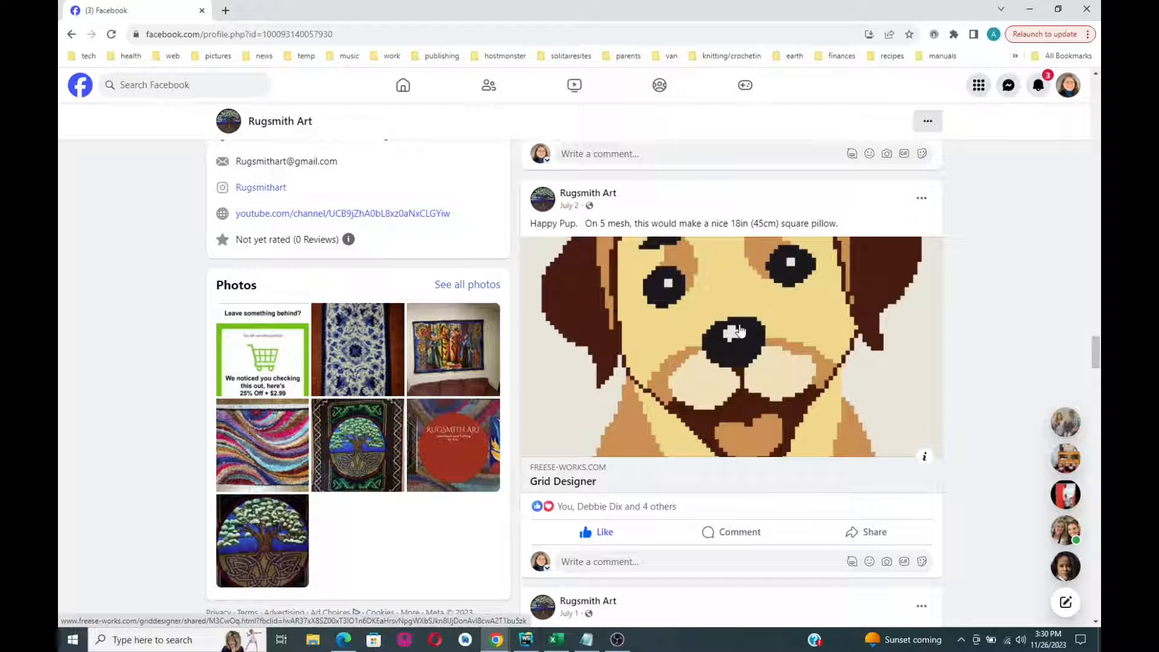
- Open the shared Happy Pup pattern and load a copy of it as a project
left_click(732, 336)
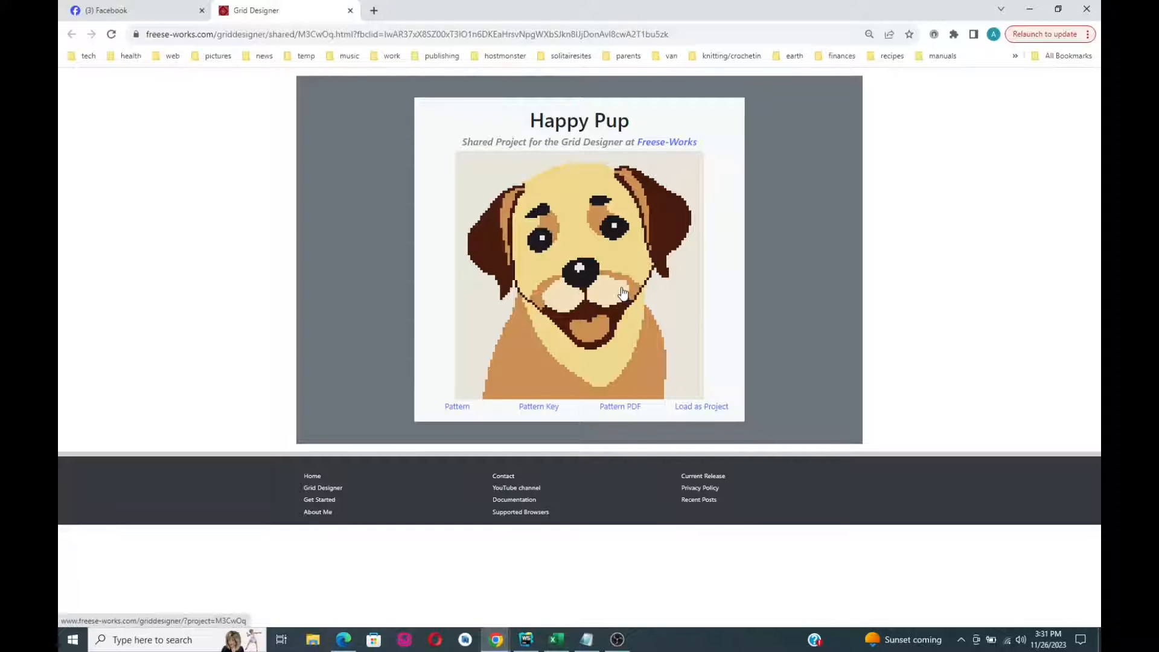
left_click(702, 408)
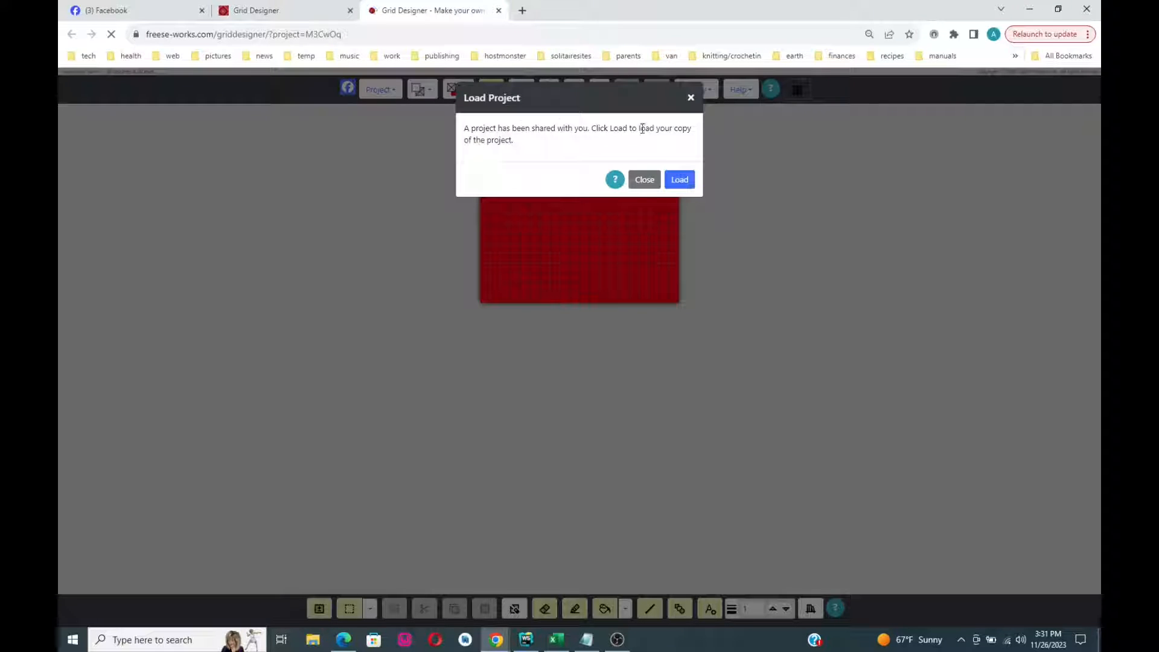
left_click(684, 182)
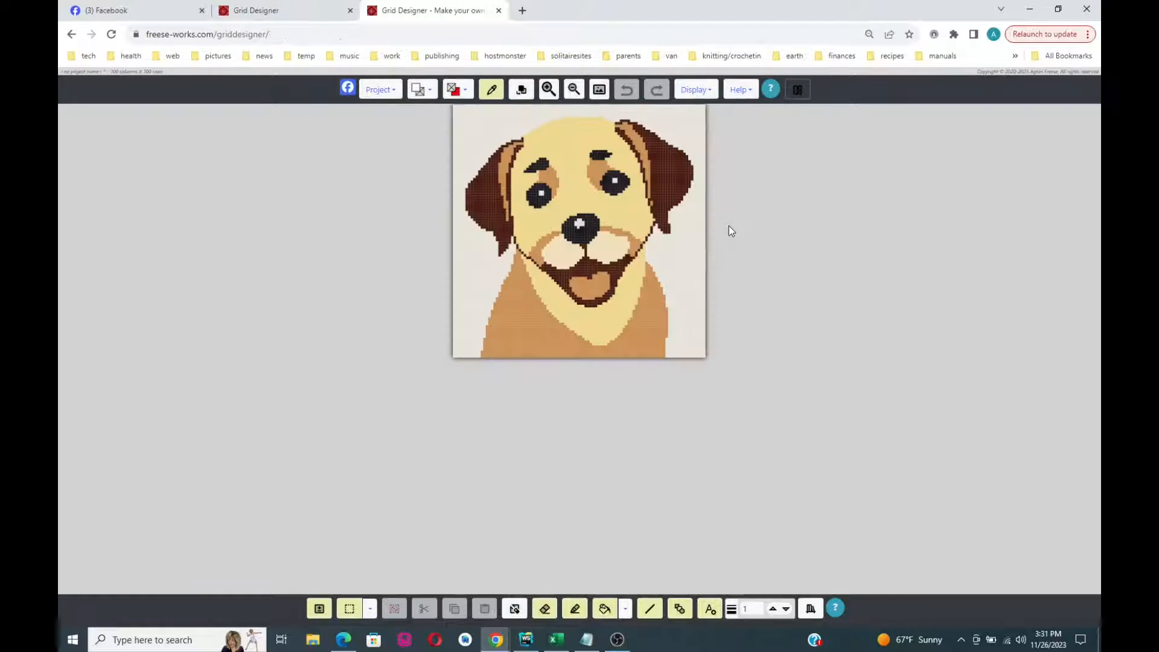
- Enlarge and centre the dog pattern, and show grid lines across the canvas
left_click(546, 90)
left_click_drag(643, 144, 639, 332)
left_click(699, 88)
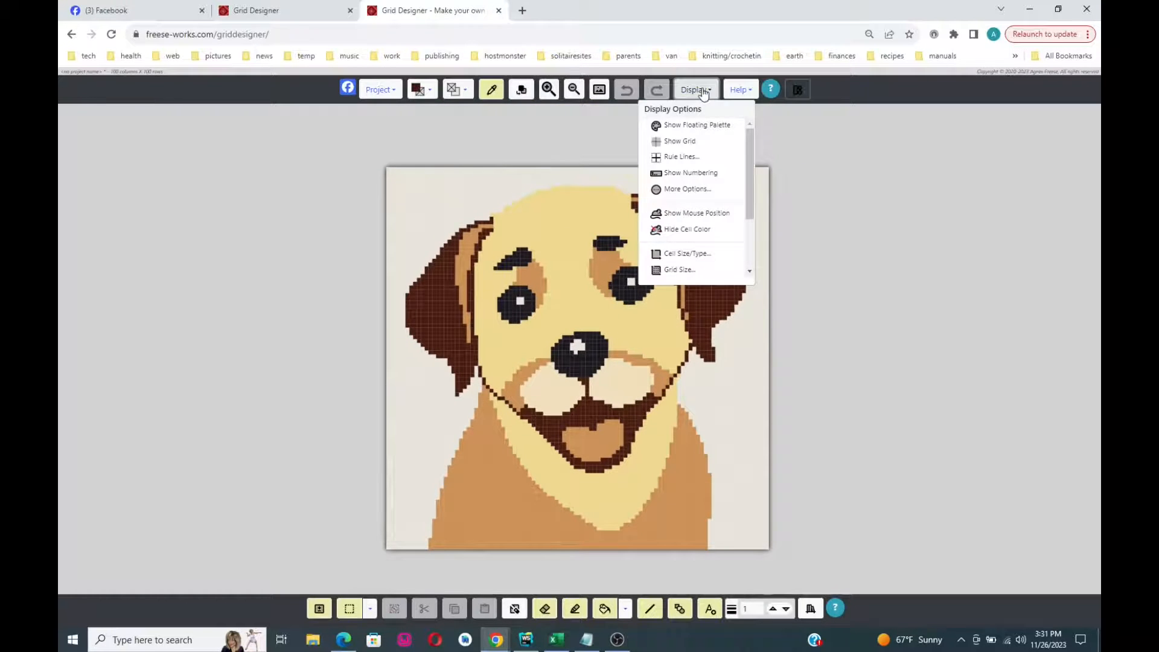
left_click(688, 136)
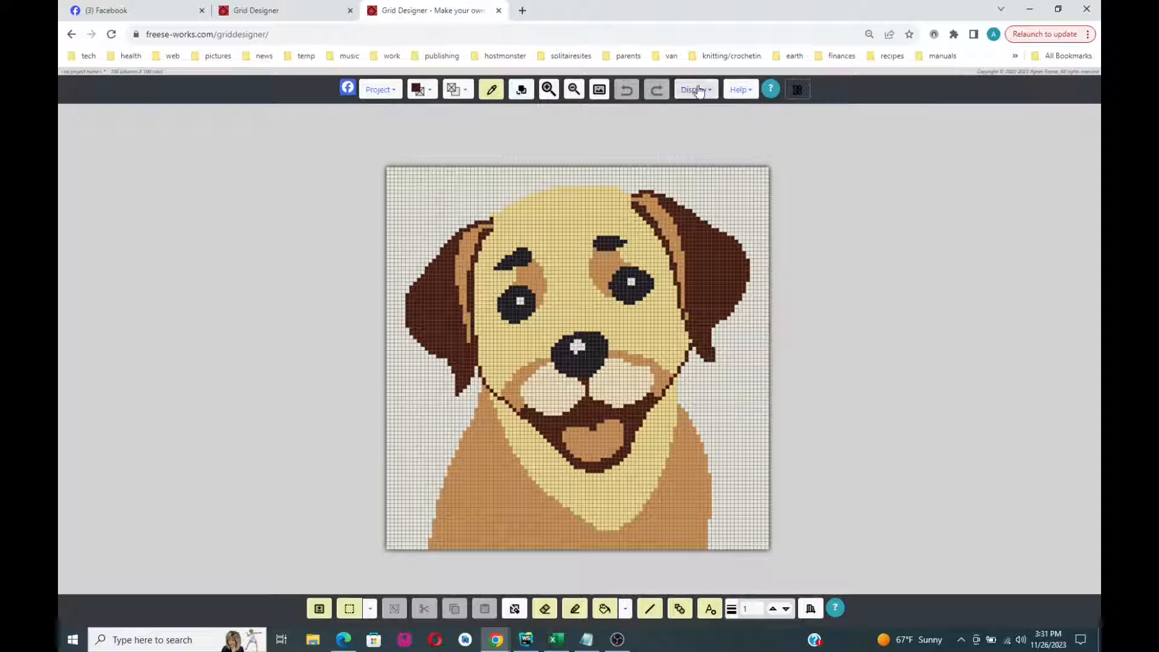
- Set heavy rule lines to appear every 5 cells
left_click(696, 90)
left_click(681, 158)
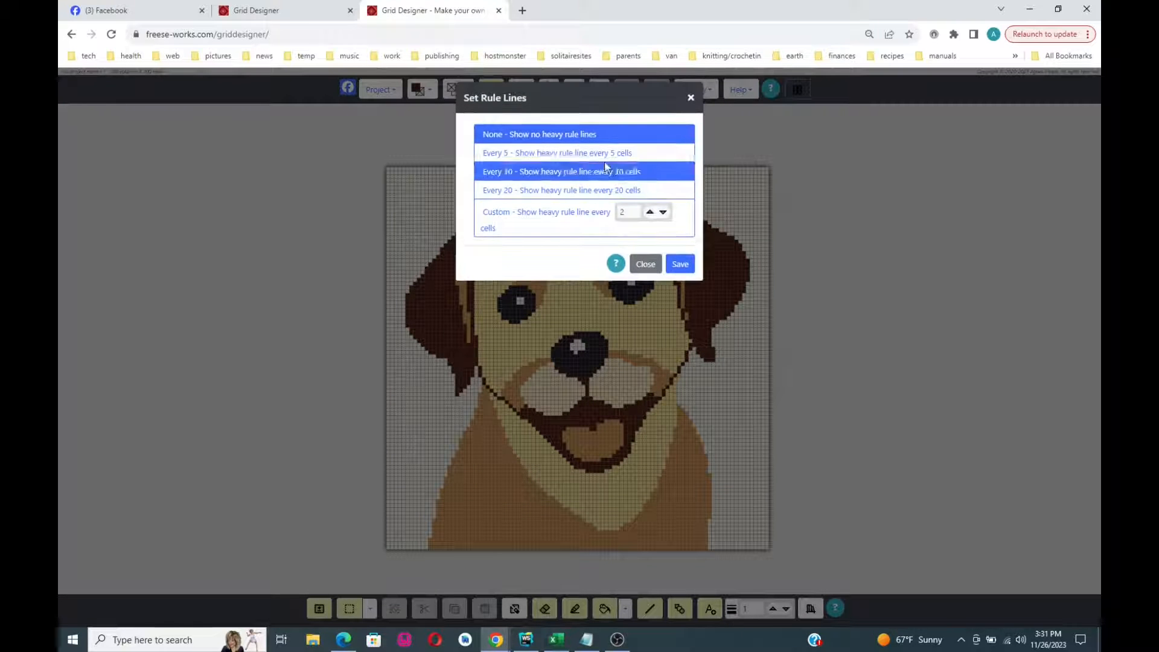
left_click(681, 152)
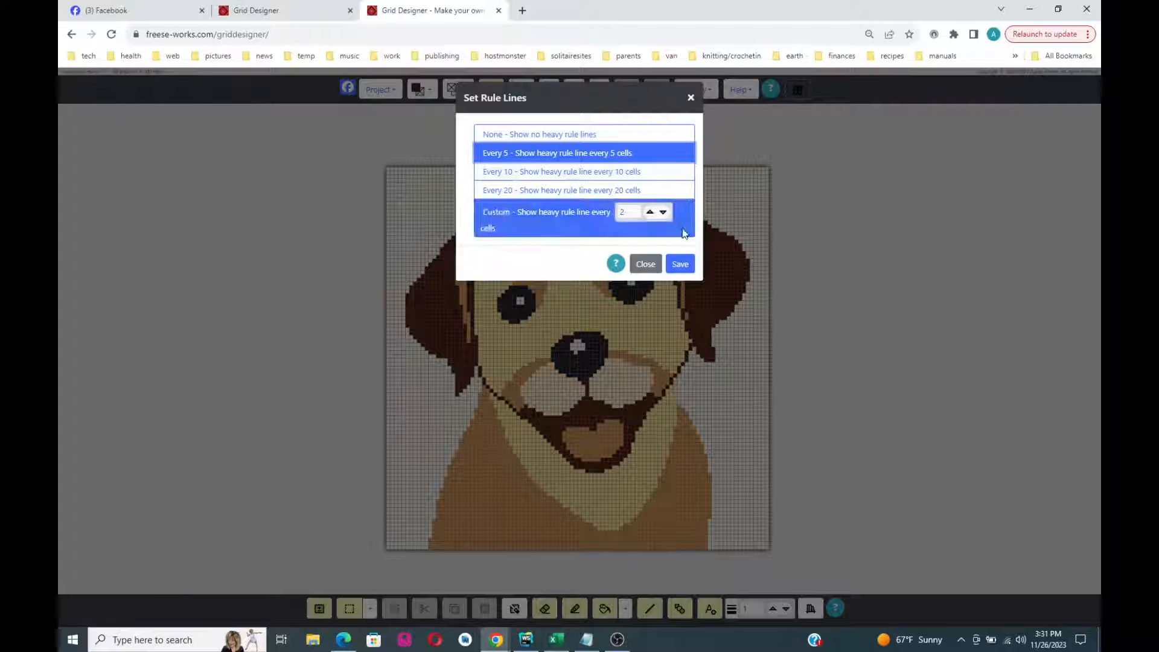
left_click(680, 264)
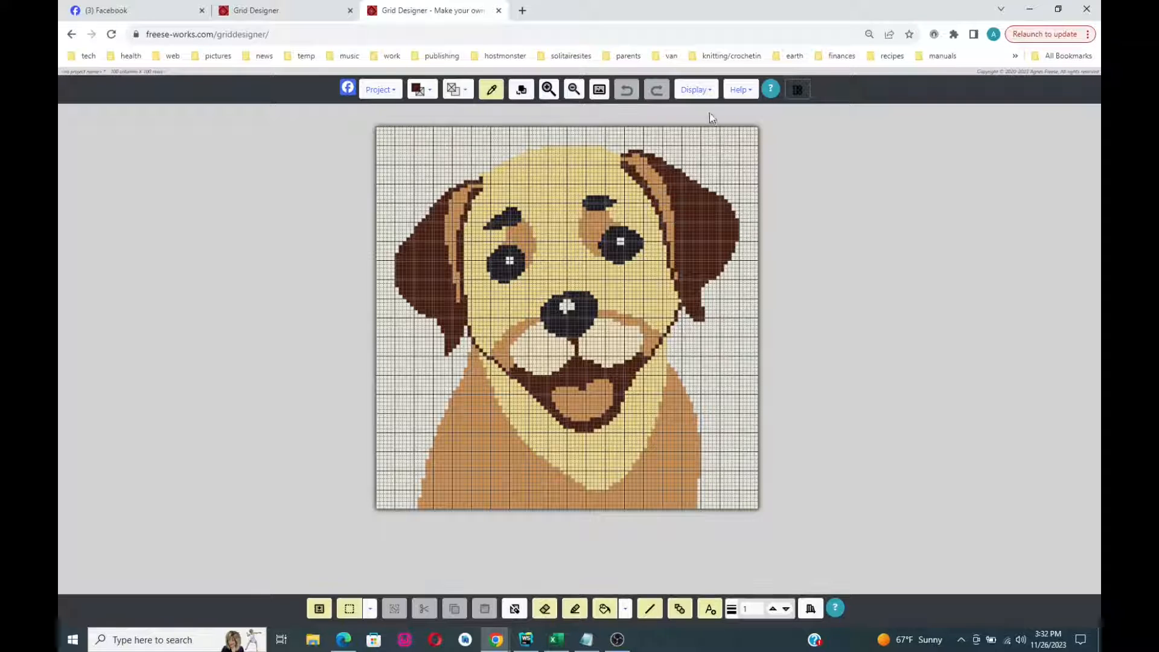
- Make it a Crochet project using the single crochet medium yarn gauge with 11 stitches per swatch
left_click(695, 91)
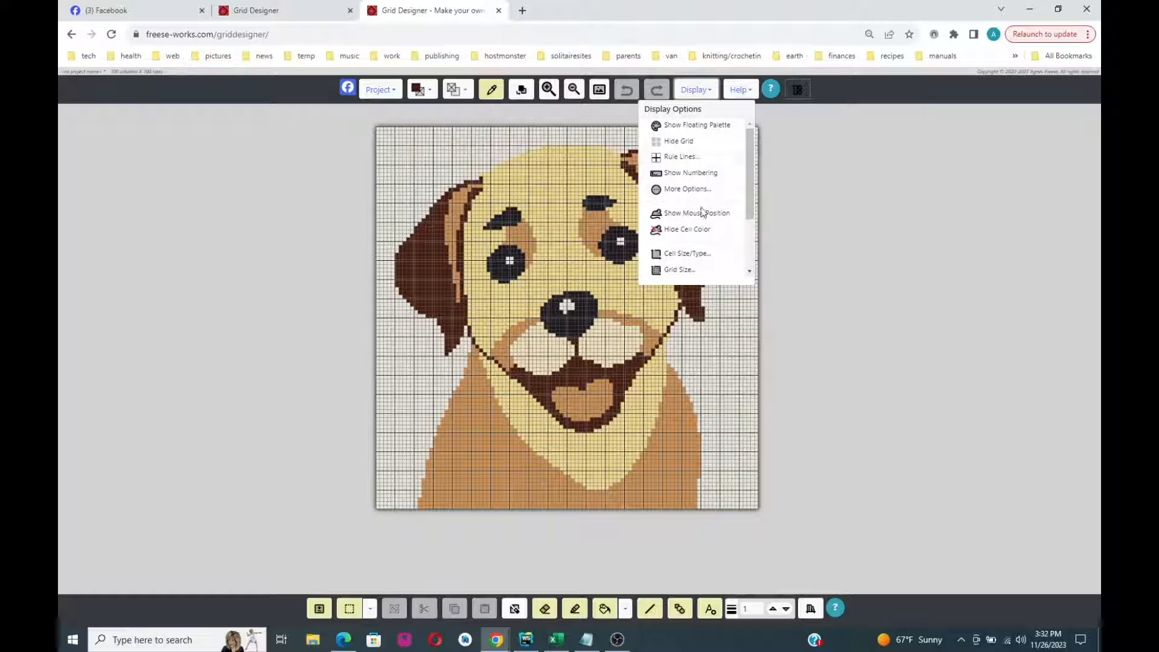
left_click(688, 254)
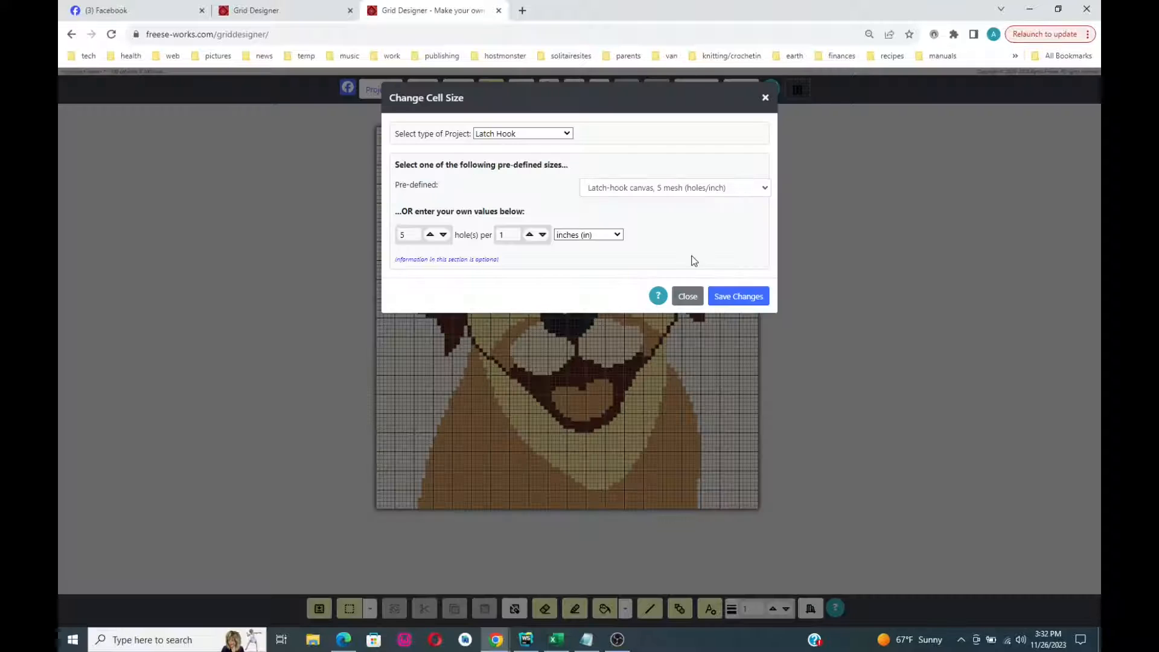
left_click(565, 134)
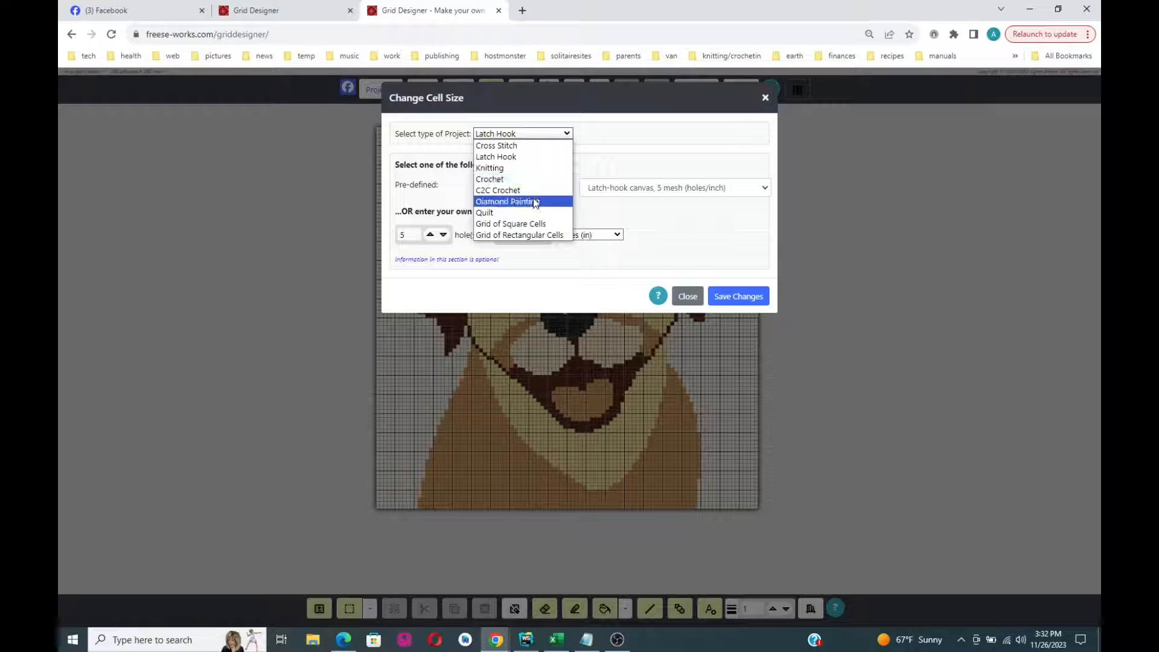
left_click(531, 179)
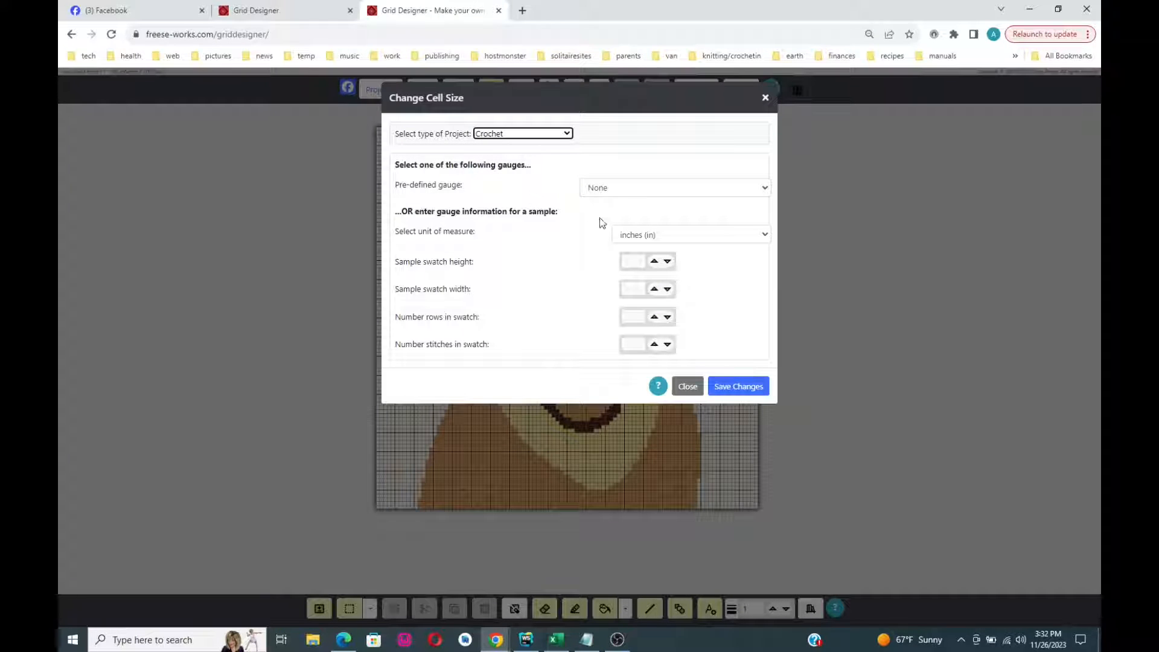
left_click(623, 190)
left_click(621, 215)
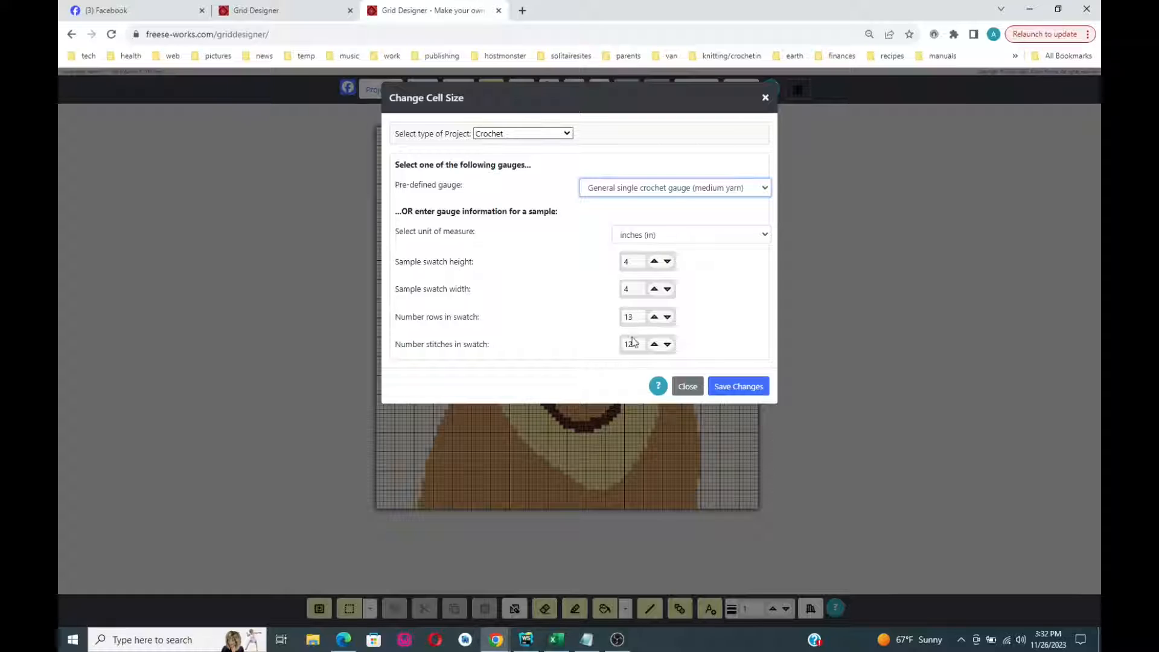
mouse_move(633, 342)
left_mouse_down()
mouse_move(624, 346)
mouse_move(623, 321)
left_mouse_up()
type("11")
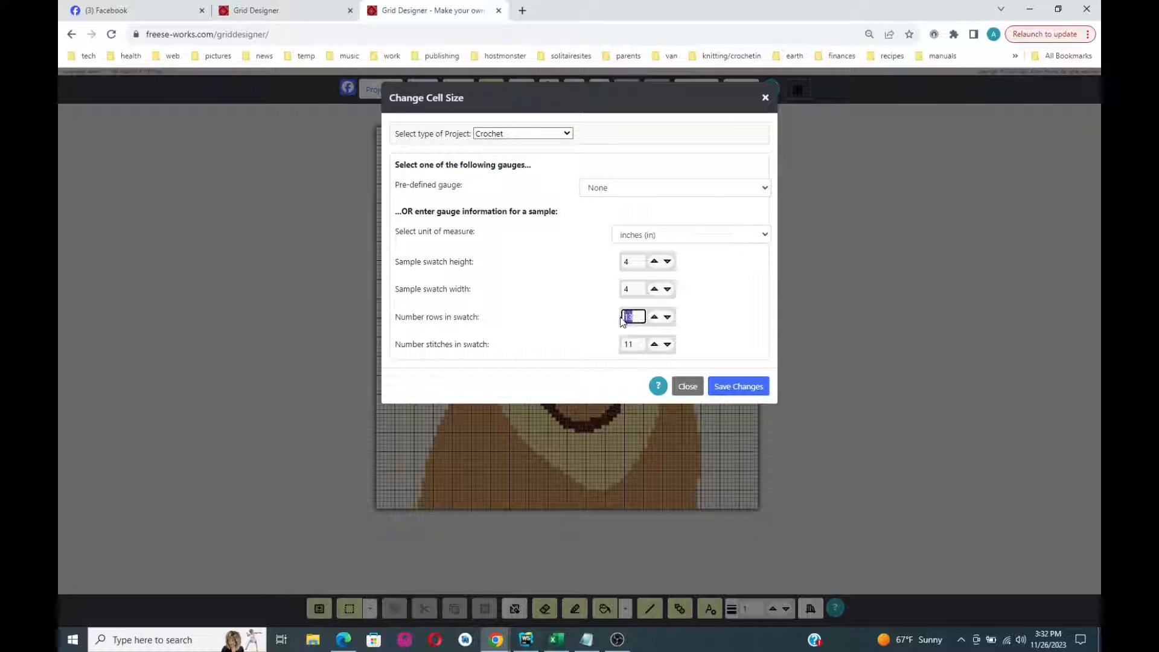
type("1")
left_click(734, 387)
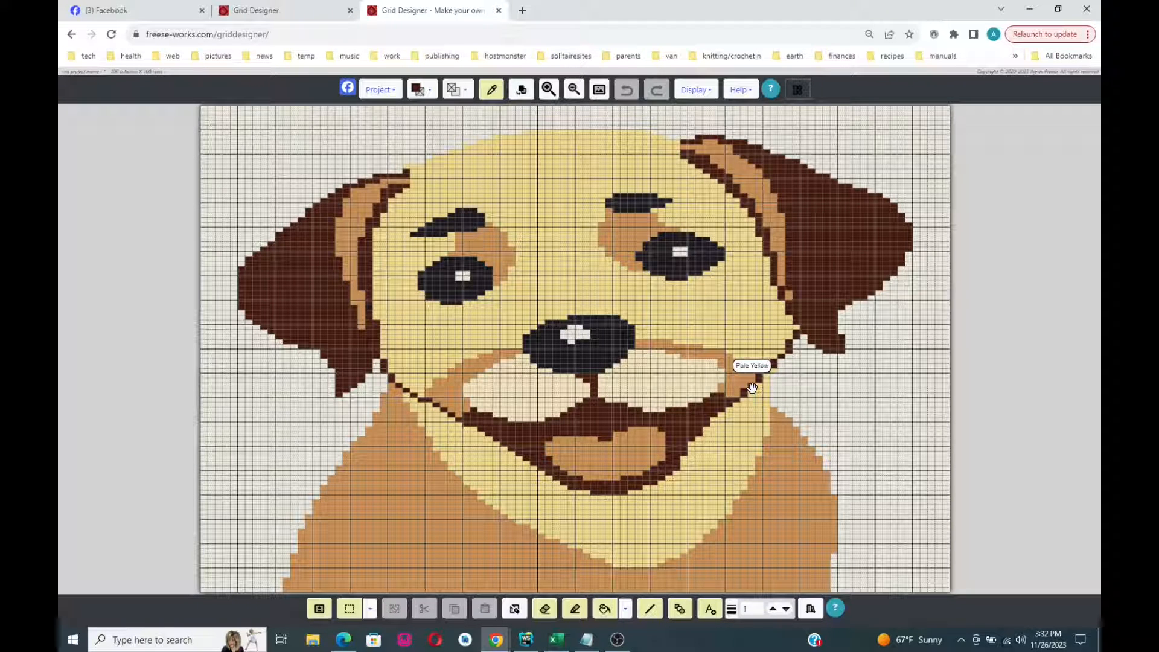
- Save the project under the name 'puppy lapghan'
left_click(378, 91)
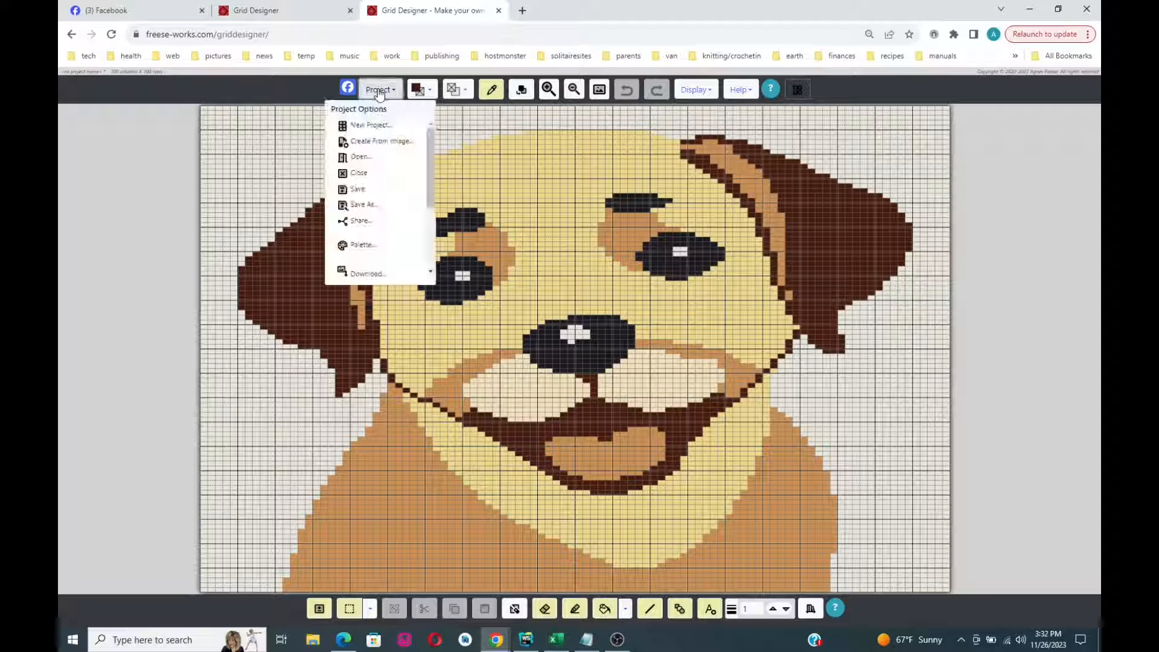
left_click(354, 191)
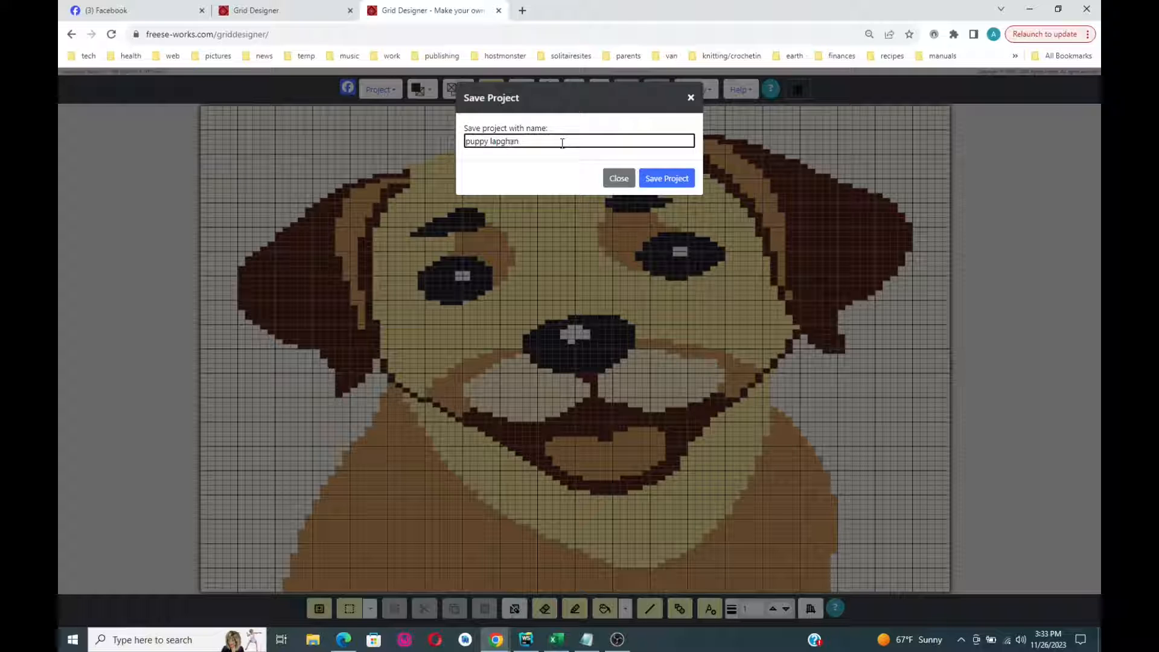
left_click(666, 178)
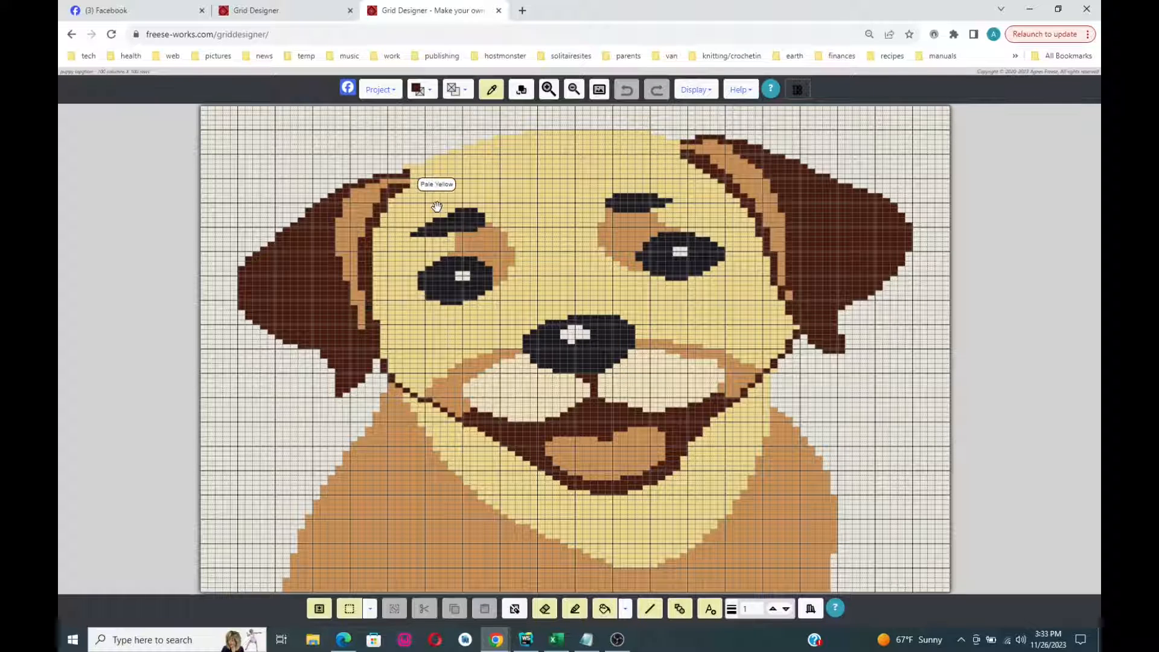
left_click(380, 90)
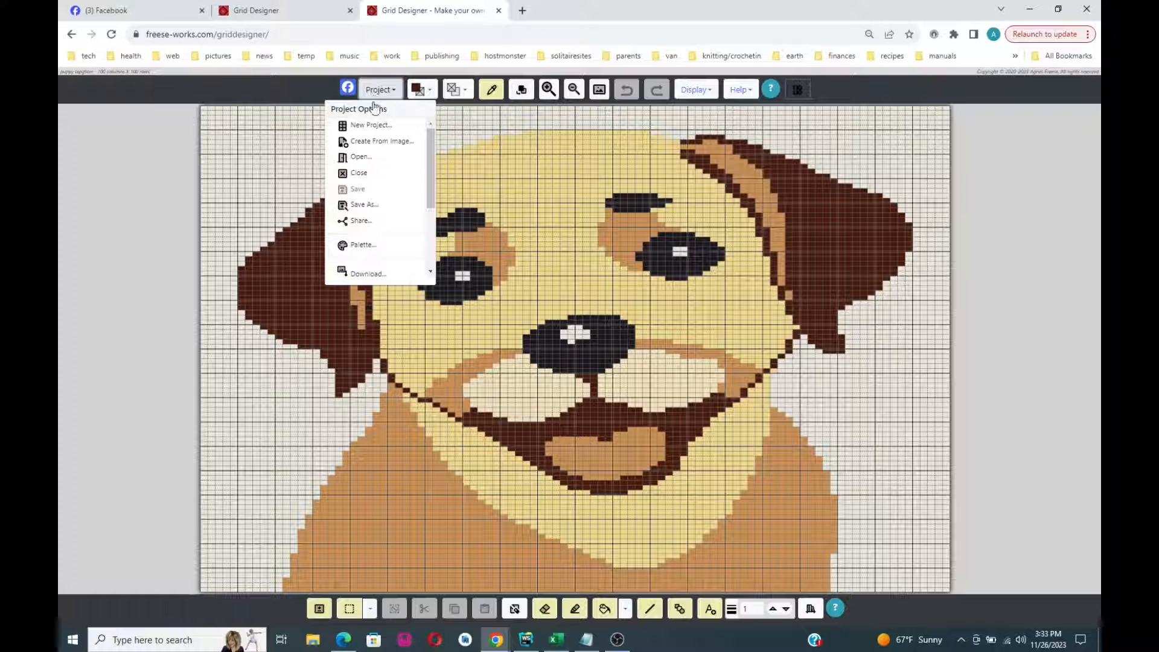
- Preview the Red Heart Super Saver Worsted and Caron Simply Soft yarn palettes
left_click(358, 245)
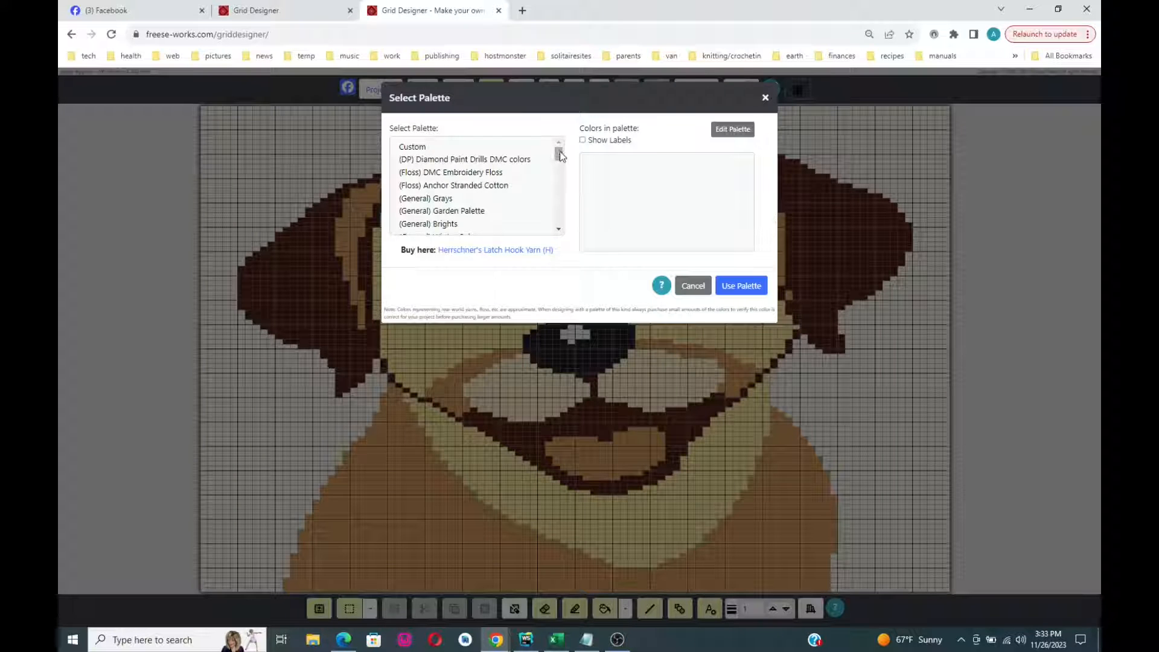
left_click_drag(559, 151, 563, 198)
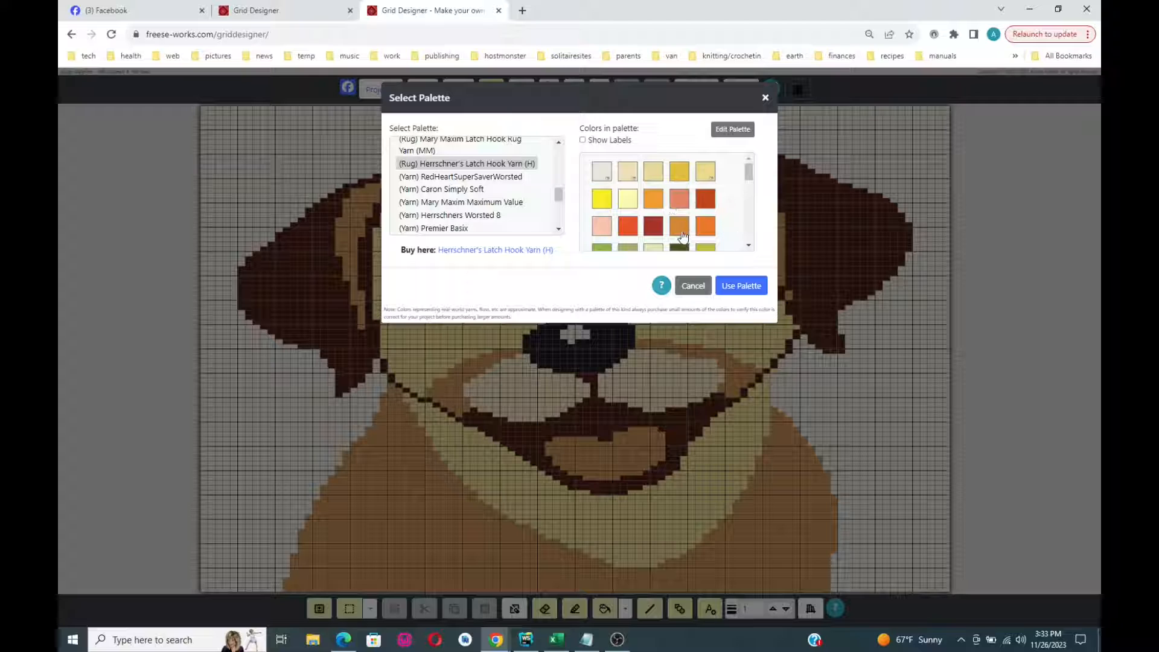
left_click(470, 180)
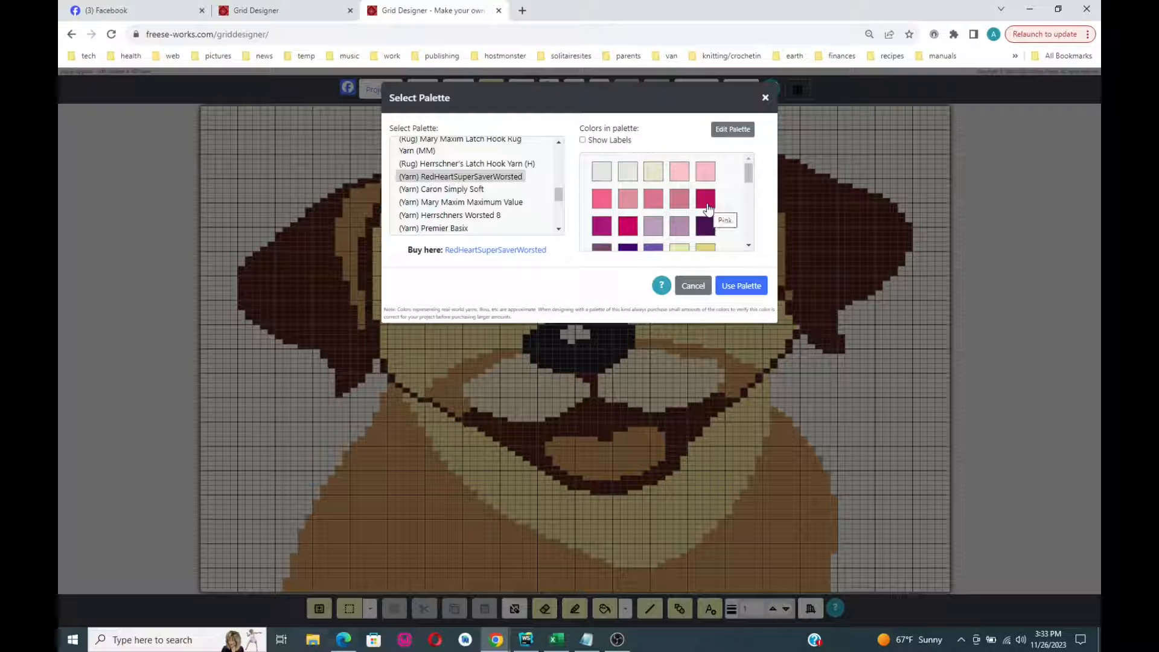
scroll(707, 208, "down", 3)
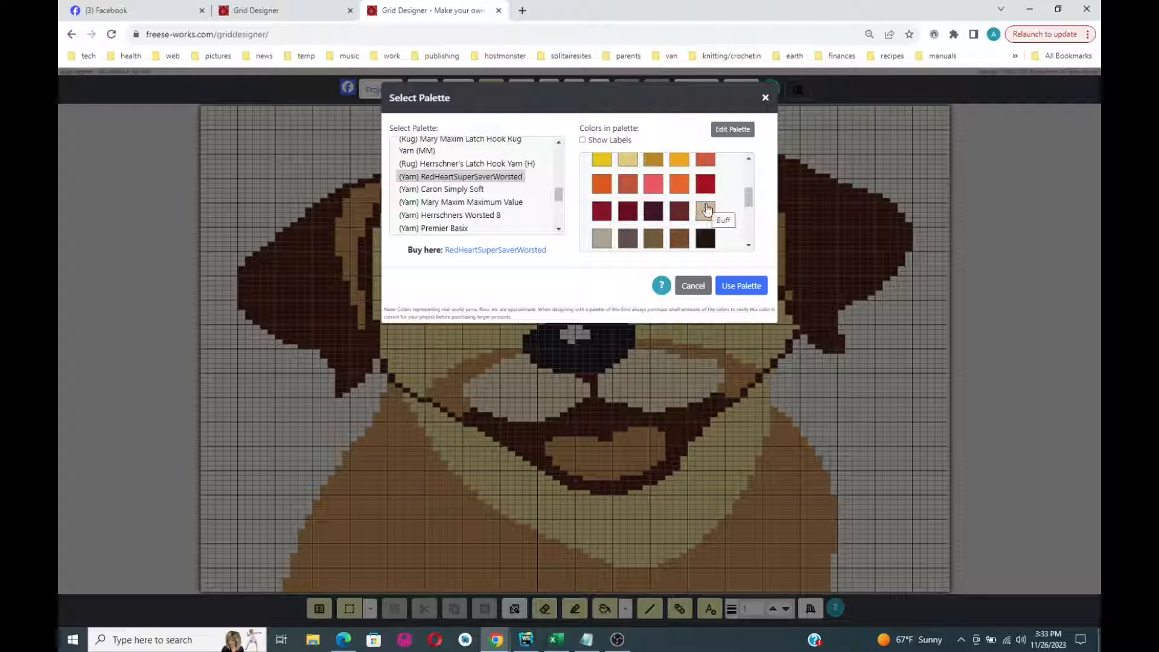
scroll(707, 208, "down", 2)
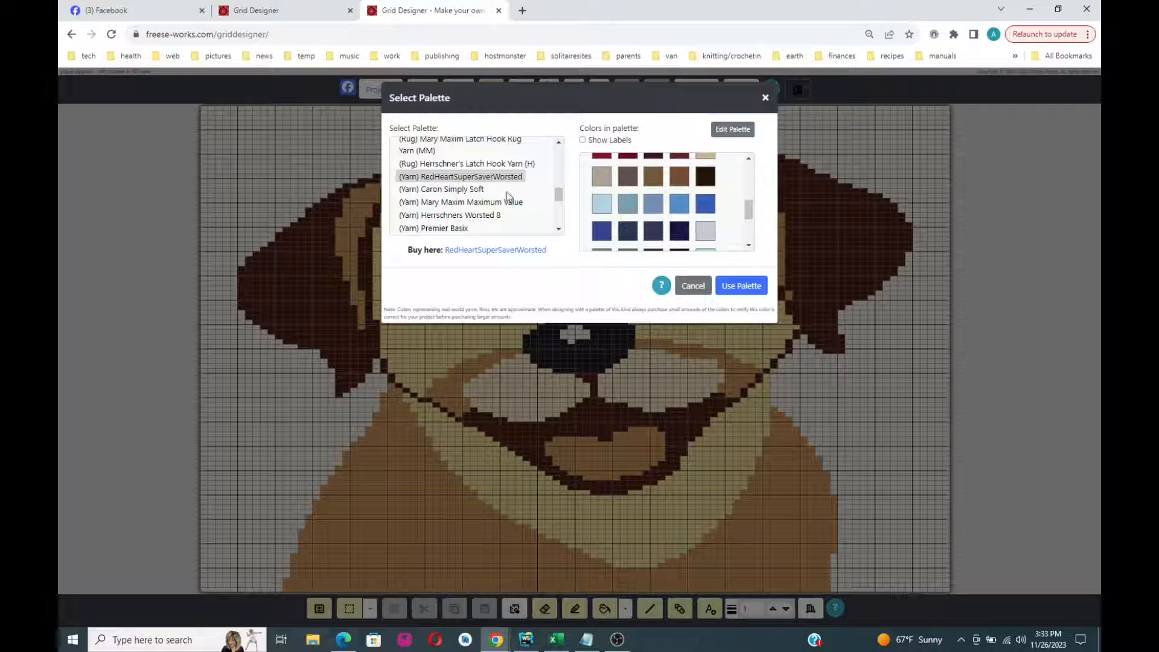
left_click(468, 190)
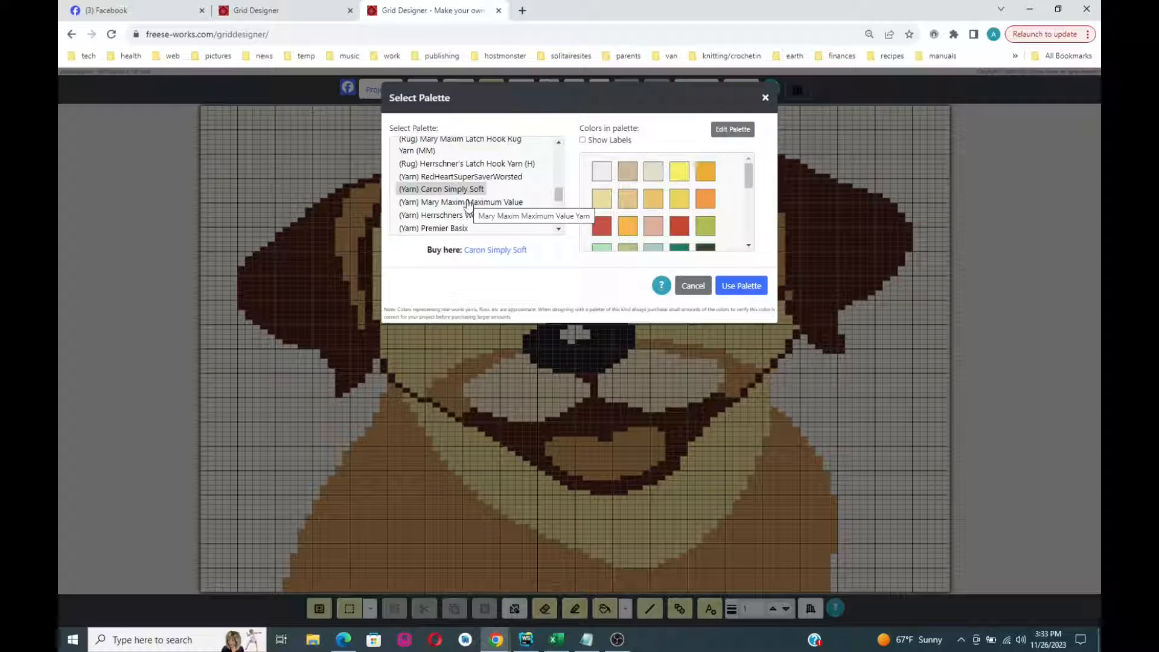
left_click_drag(556, 196, 557, 201)
- Compare Mary Maxim Maximum Value with Herrschners Worsted 8, then use Herrschners Worsted 8
left_click(485, 178)
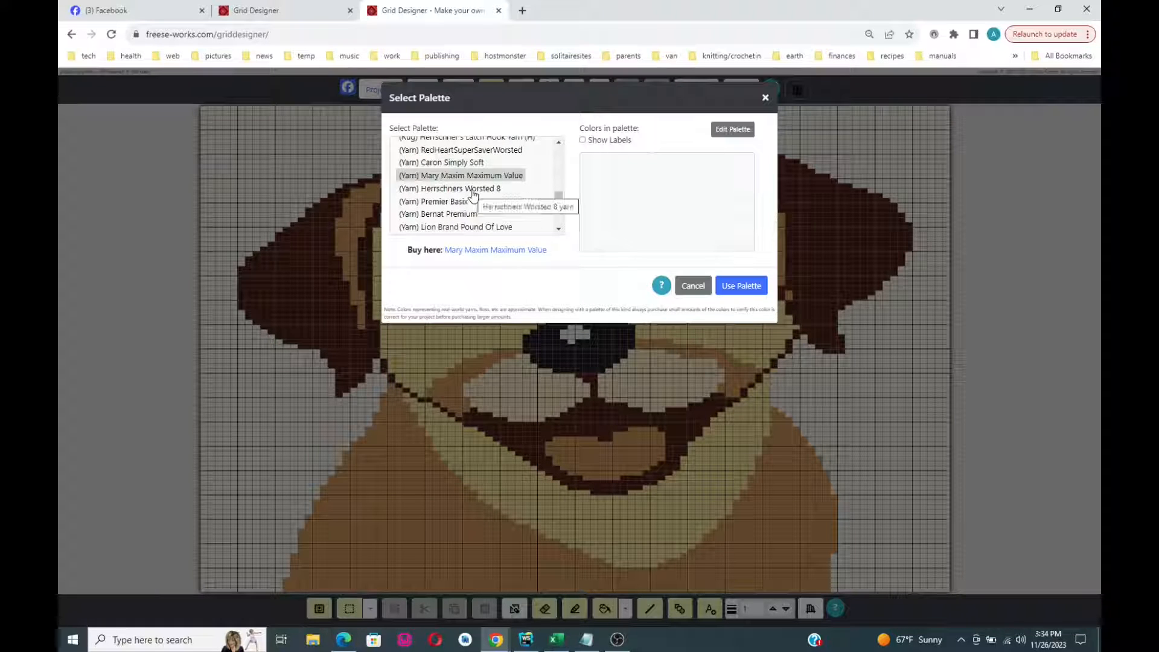
left_click(473, 189)
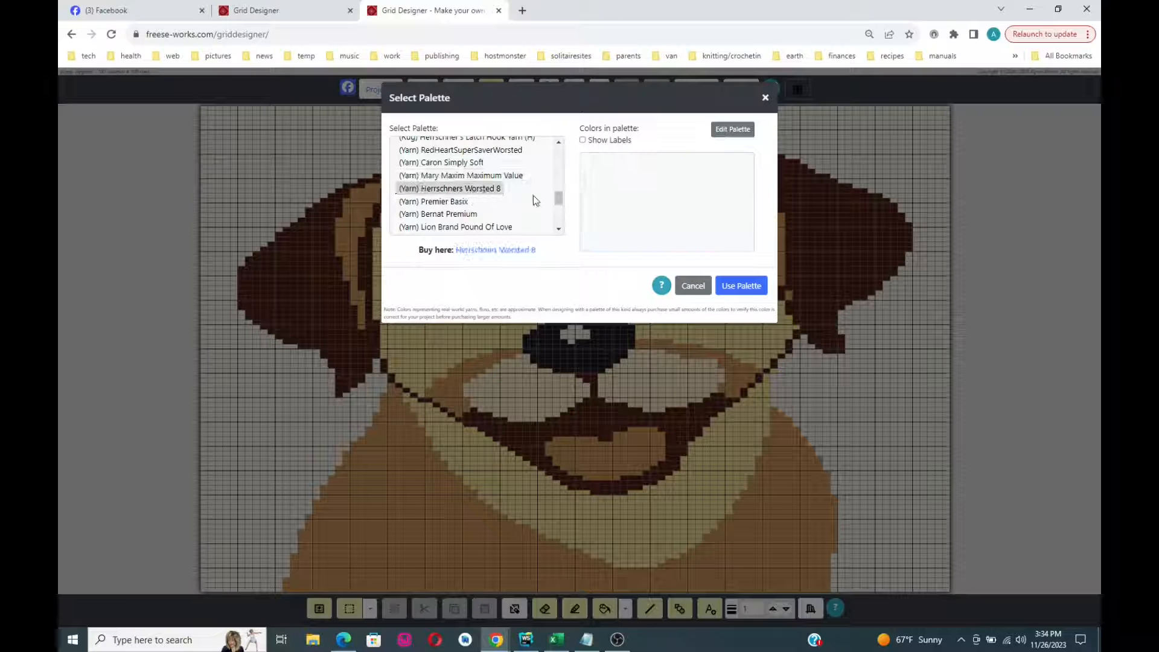
left_click_drag(745, 179, 758, 236)
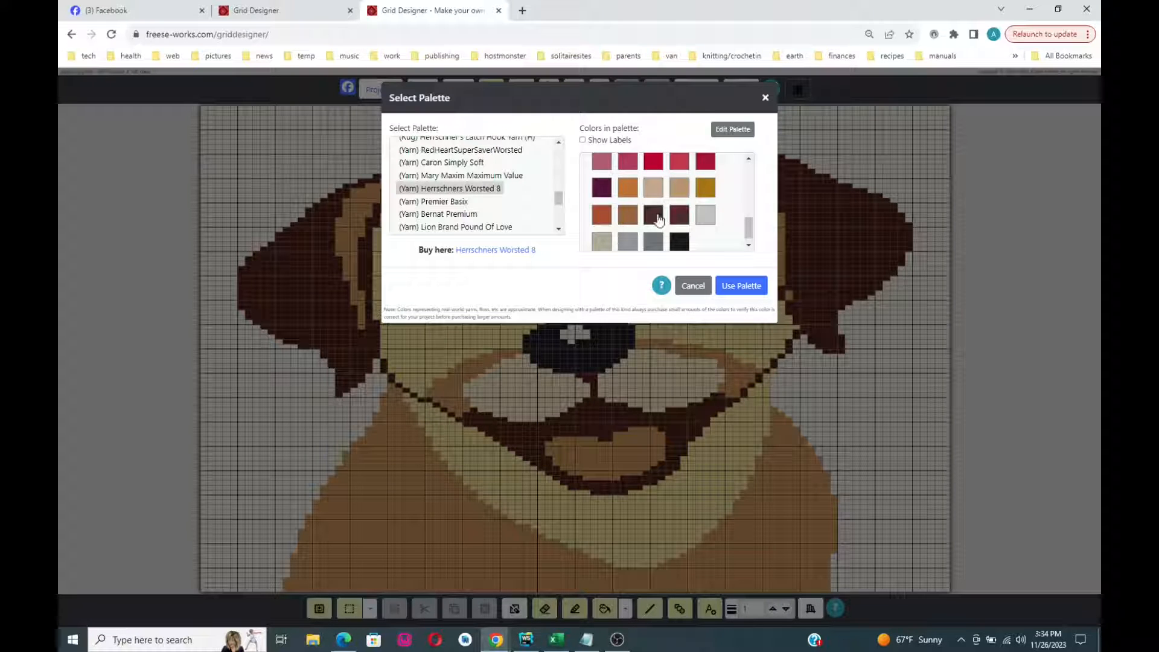
left_click_drag(749, 233, 752, 170)
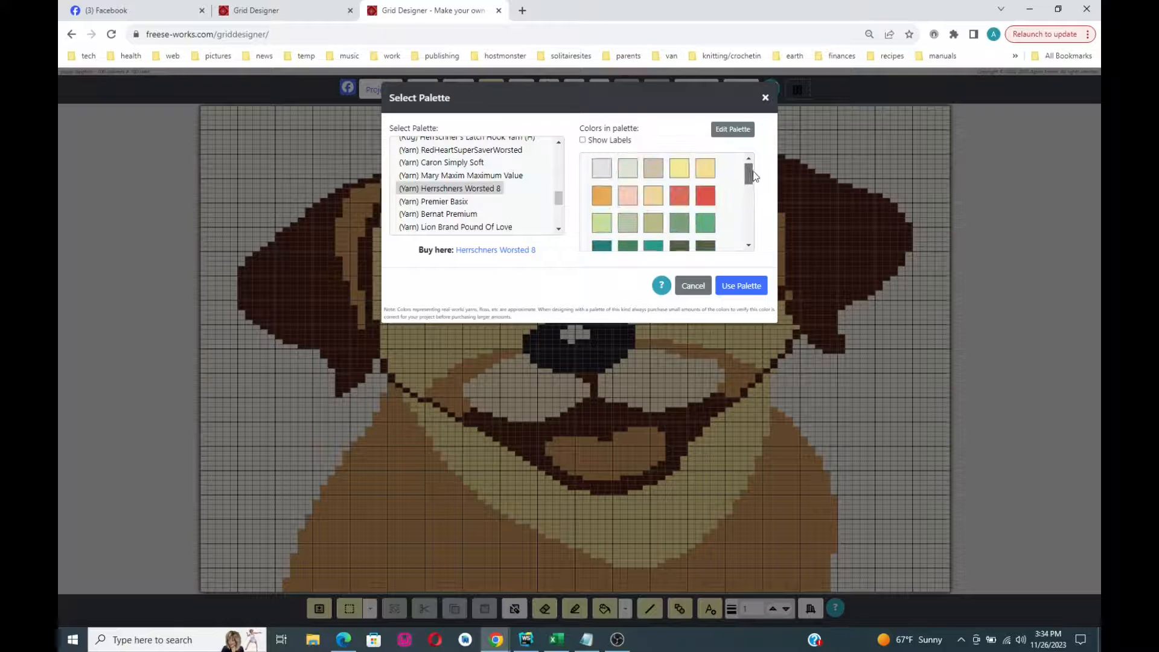
left_click(734, 290)
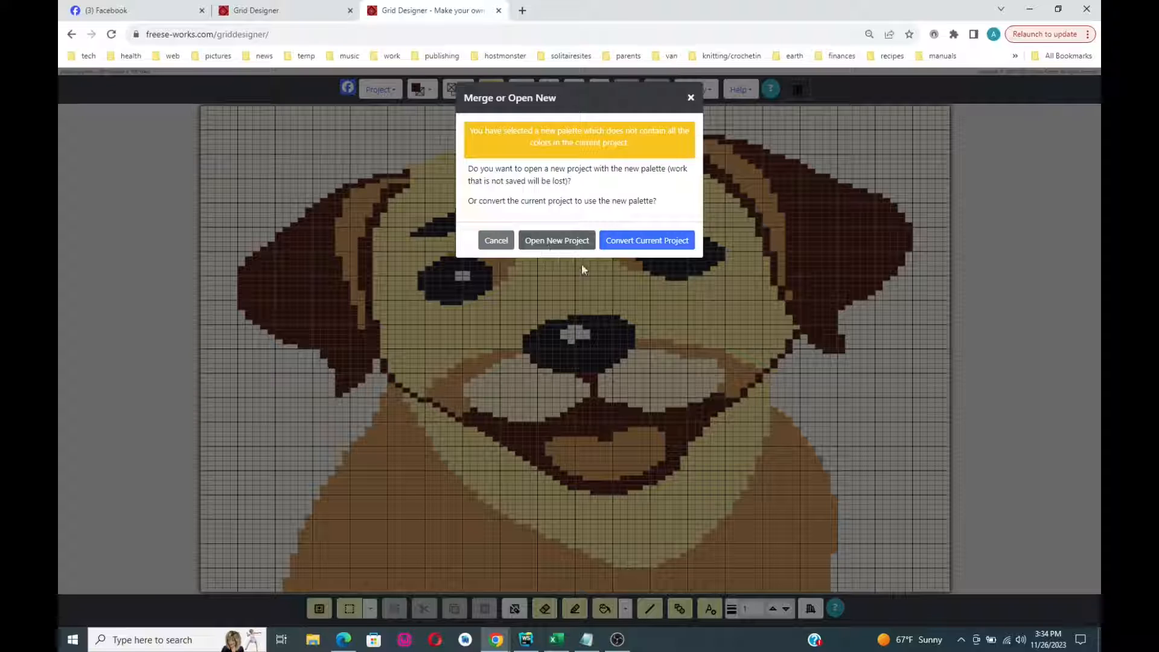
- Choose to convert the current puppy project to the new palette
left_click(658, 241)
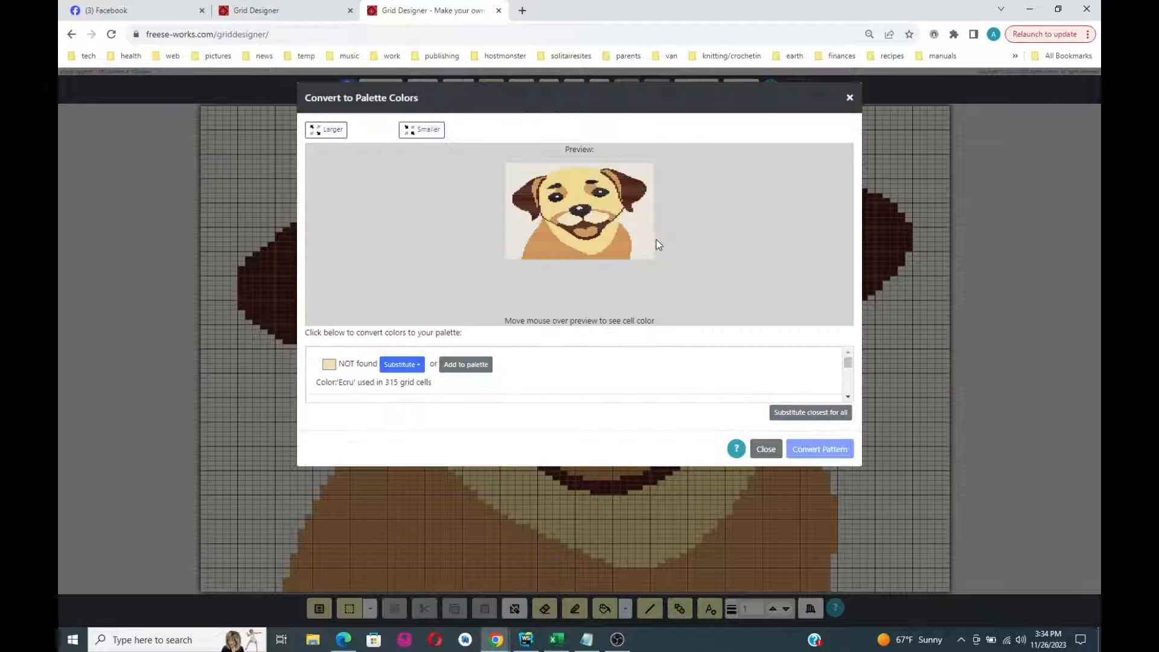
- Zoom the conversion preview in on the puppy pattern
left_click(324, 132)
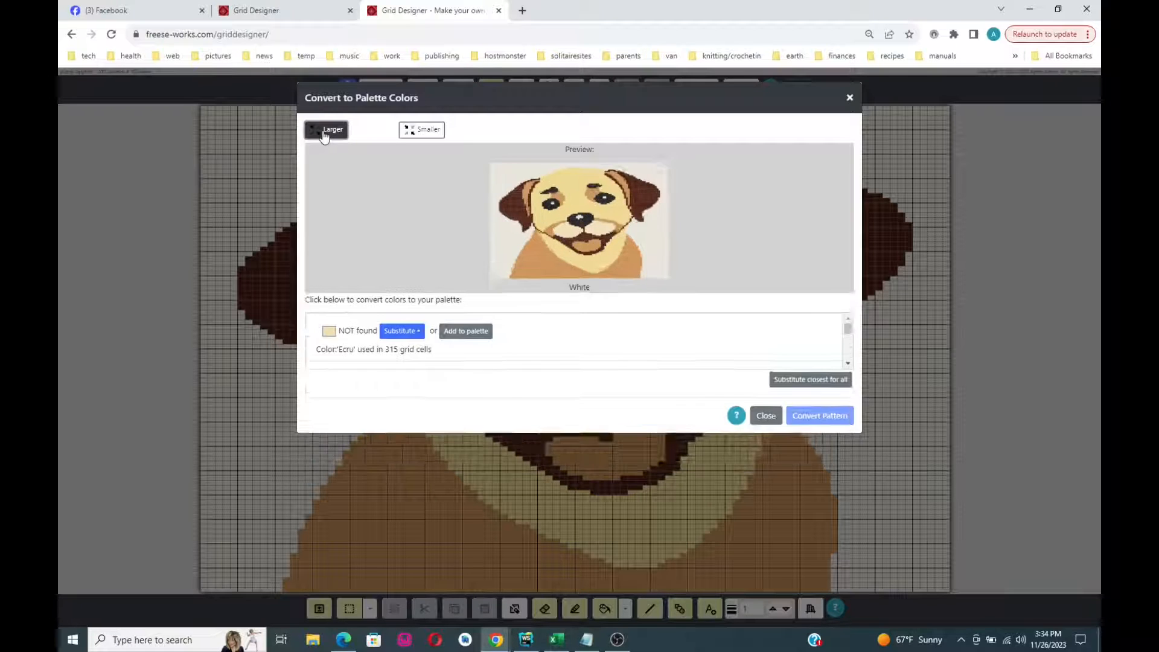
left_click(324, 133)
left_click(324, 133)
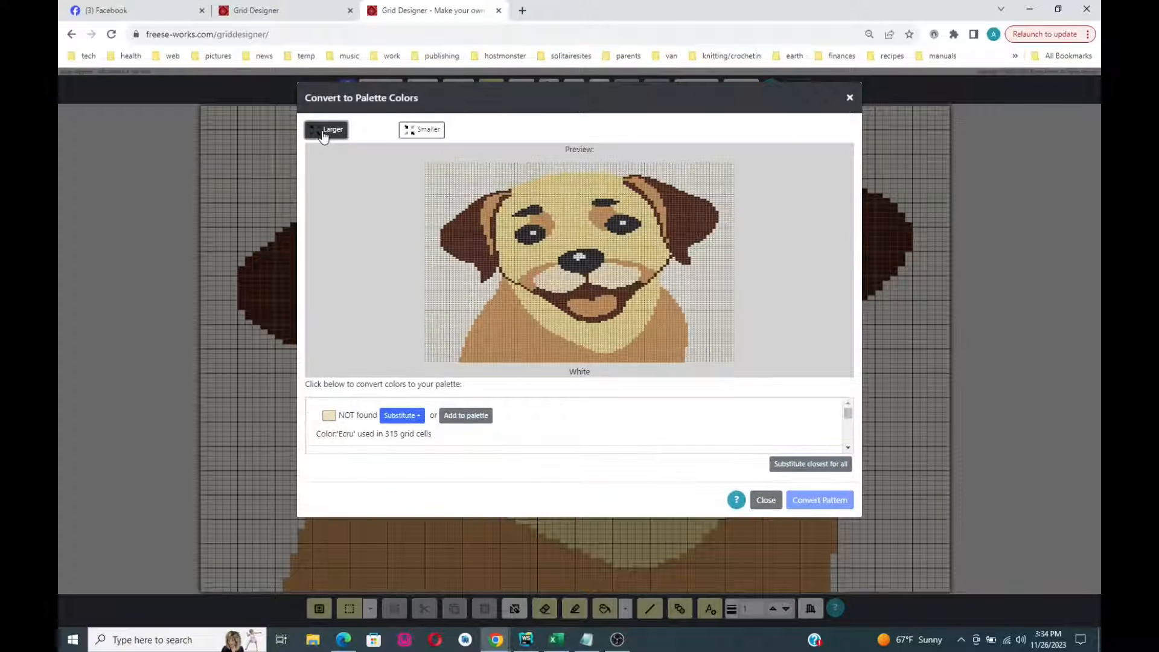
left_click(324, 133)
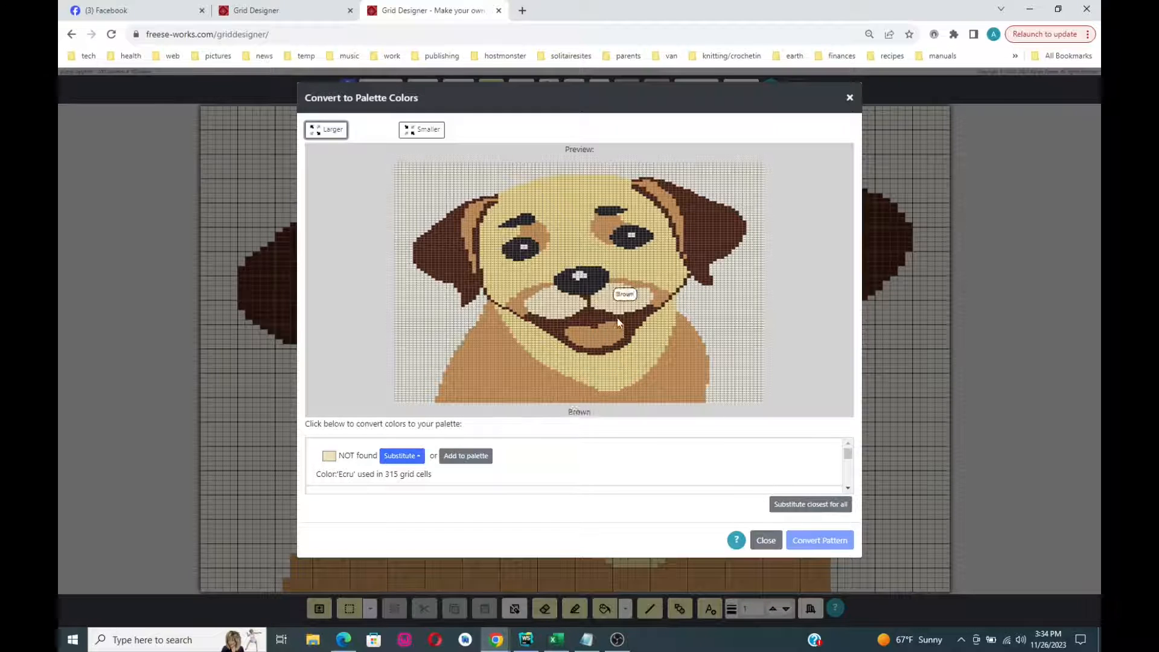
left_click(320, 134)
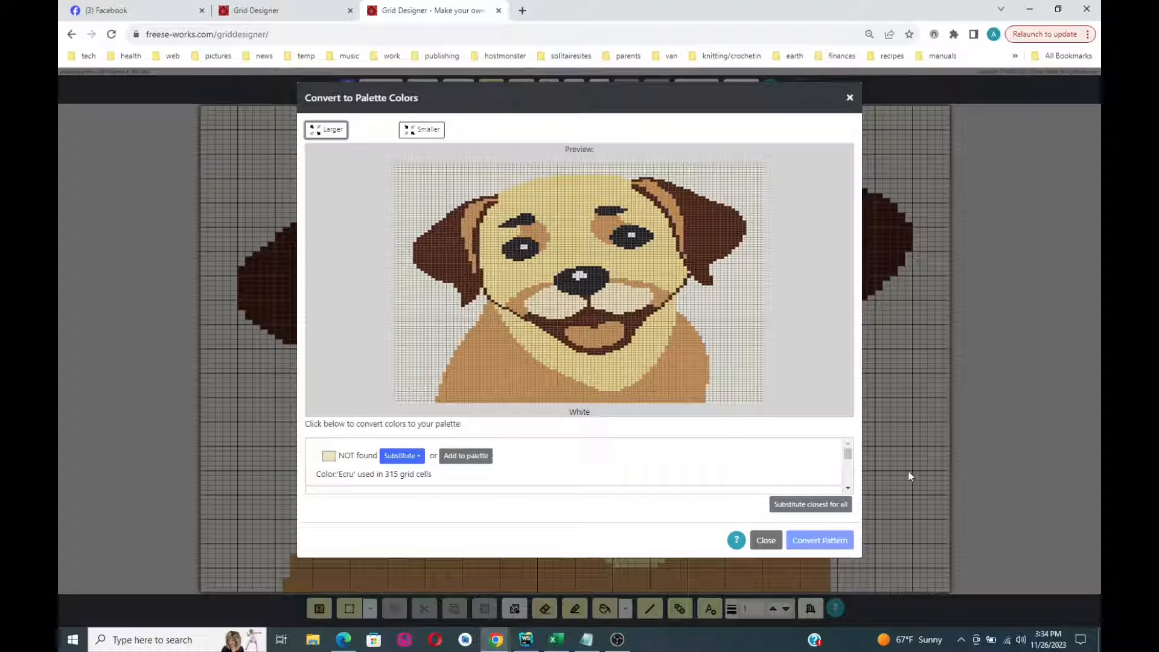
- Look through the palette colours for Brown and the pale yellow face shade
scroll(848, 490, "down", 4)
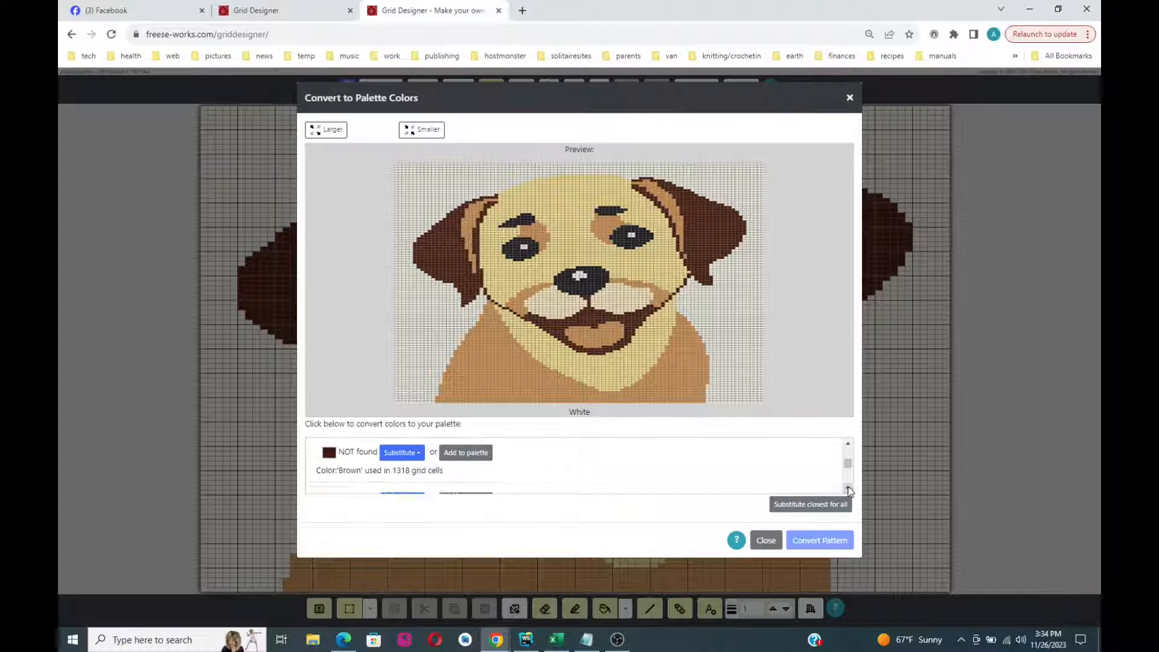
scroll(848, 490, "down", 2)
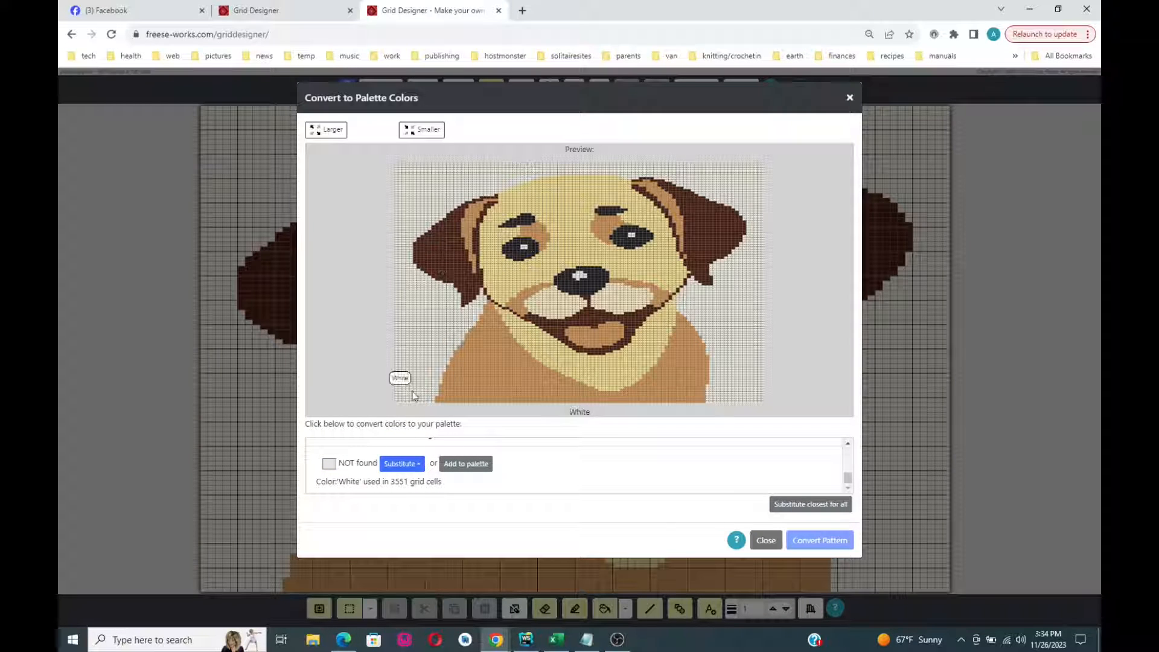
left_click(438, 247)
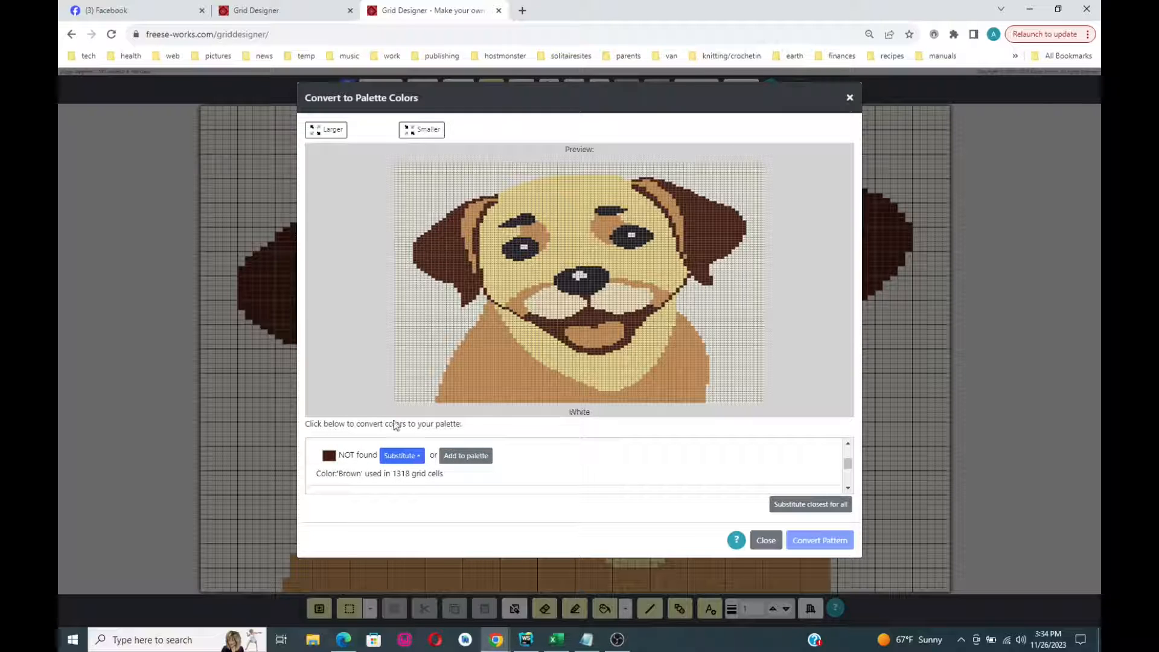
left_click(576, 258)
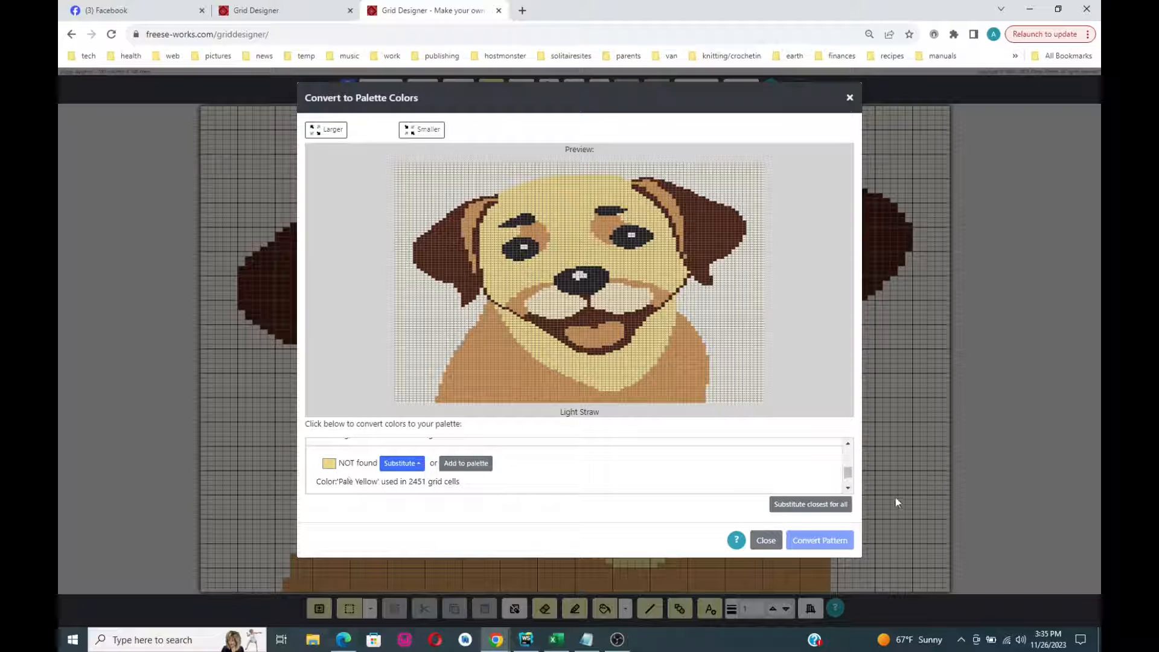
- Scroll through the not-found colour list and bring up substitute choices for Ecru
left_click(847, 443)
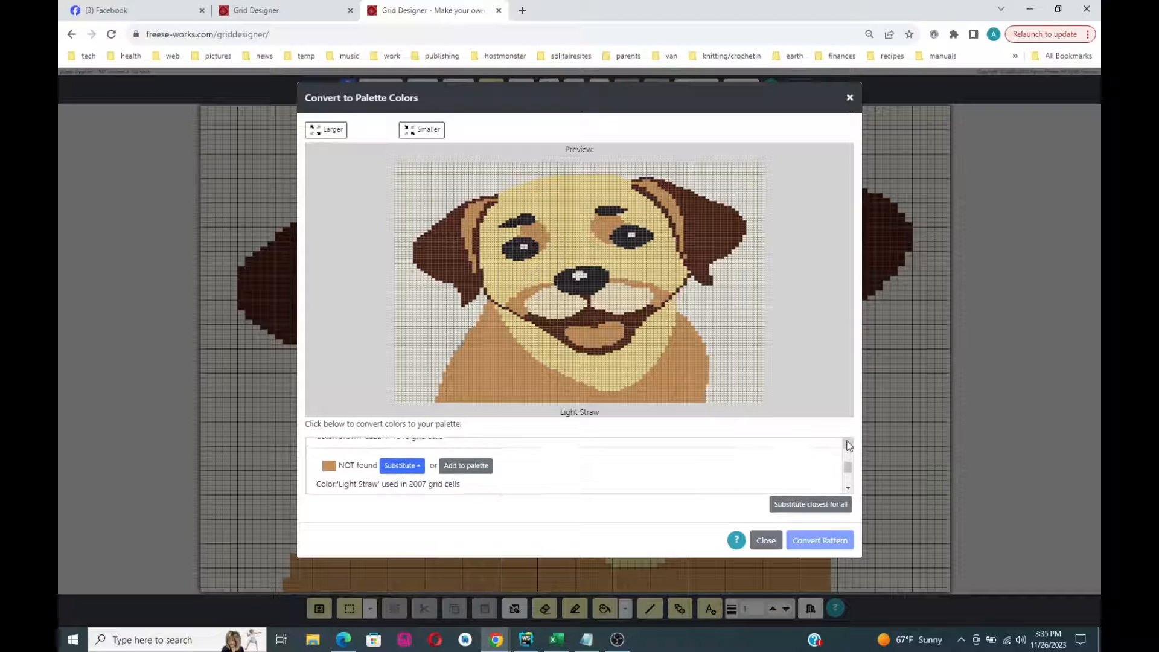
left_click(847, 443)
left_click(847, 444)
left_click(847, 444)
left_click(847, 444)
left_click(847, 444)
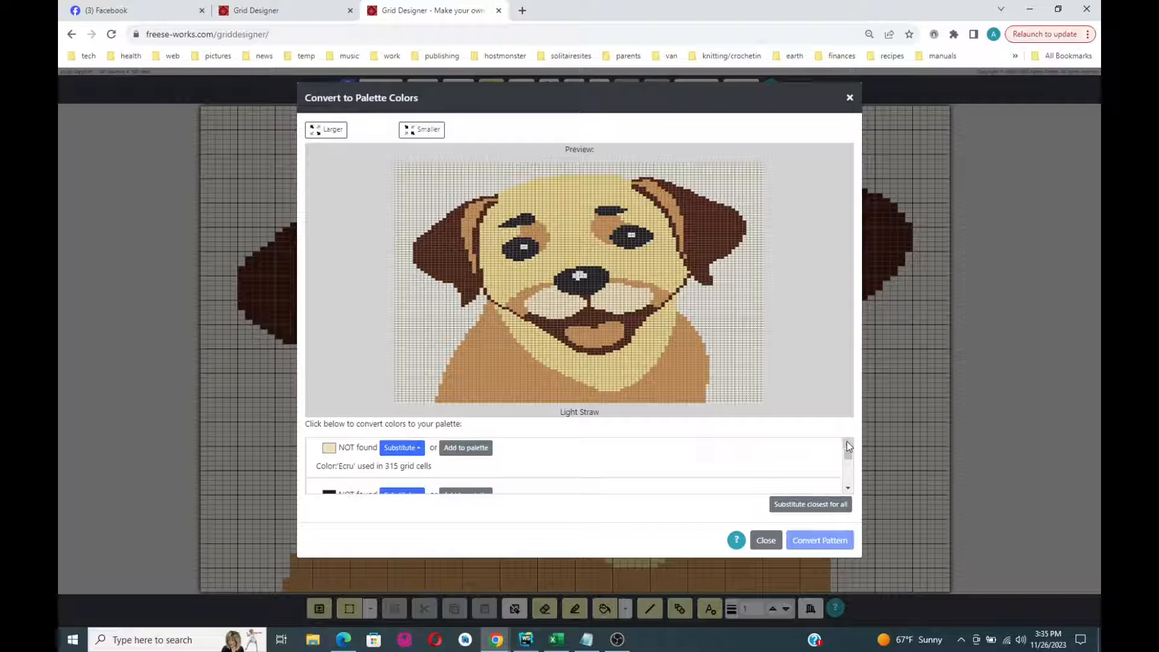
left_click(847, 445)
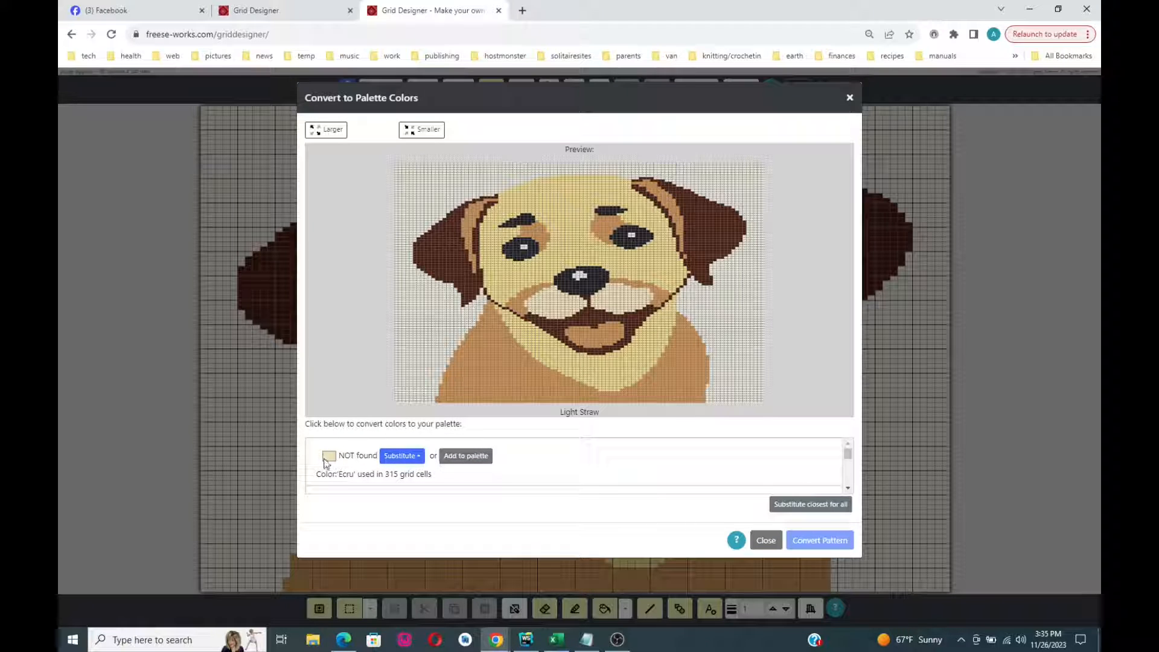
left_click(848, 489)
left_click(848, 489)
left_click(847, 489)
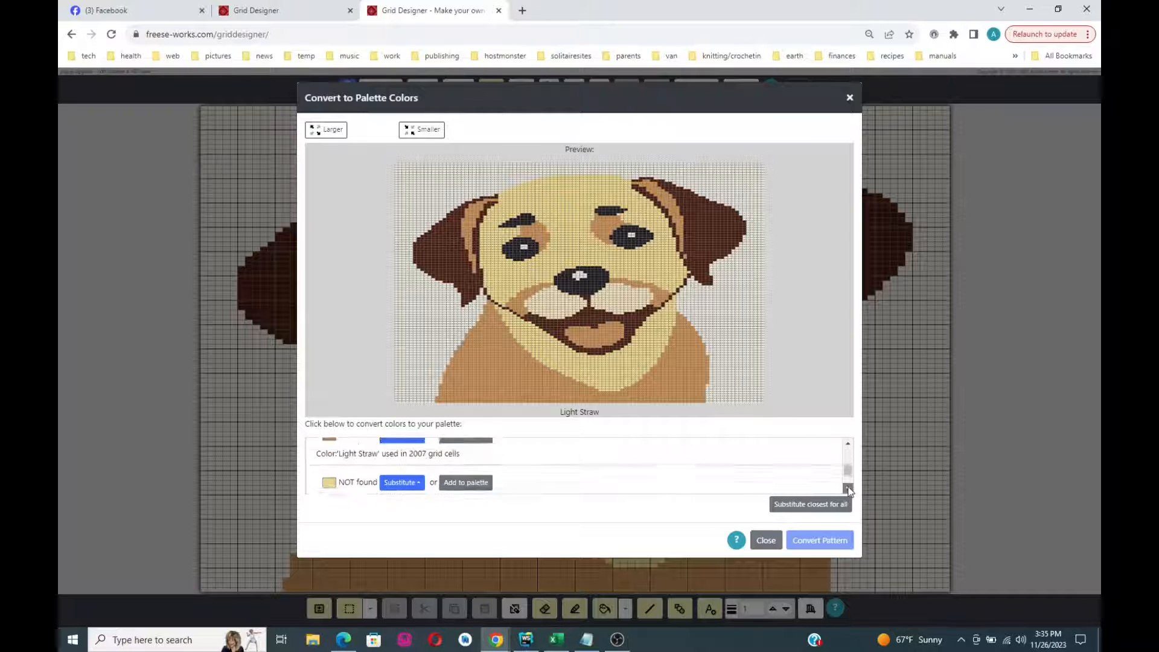
left_click(848, 490)
left_click(848, 489)
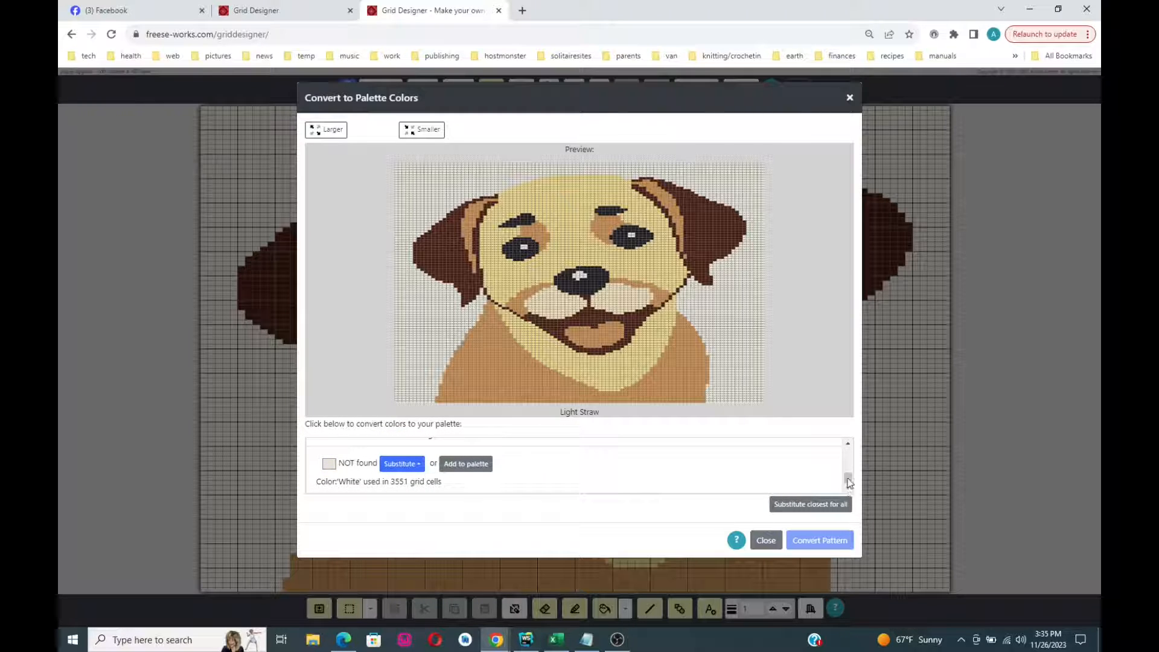
left_click(847, 443)
left_click(847, 443)
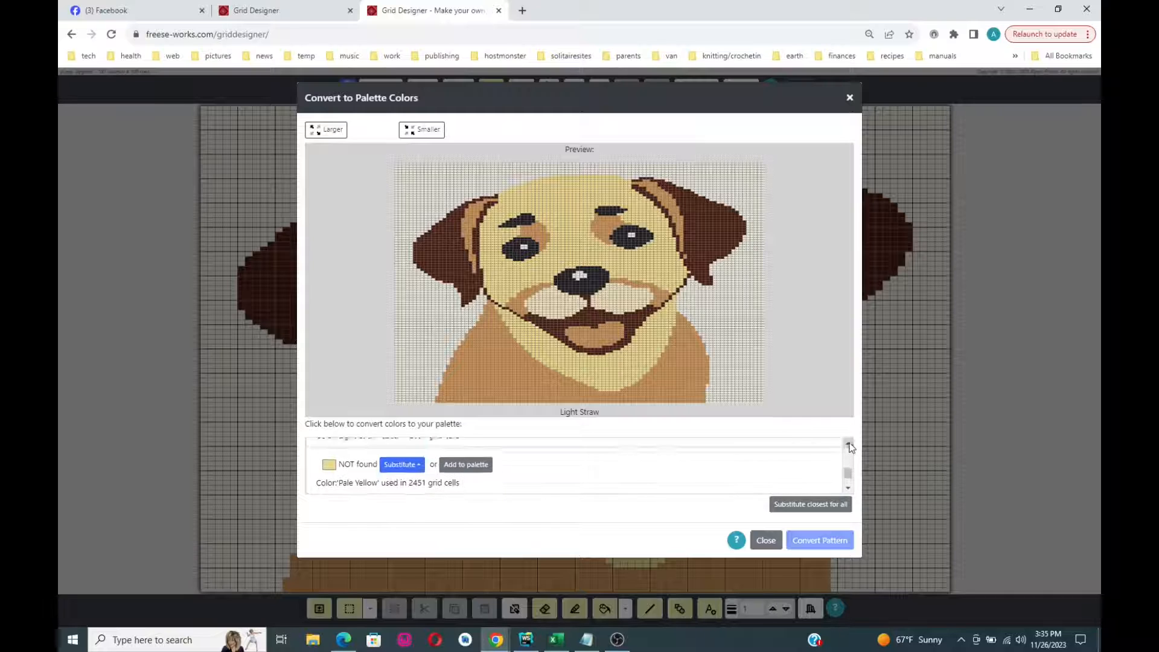
left_click(847, 443)
left_click(848, 444)
left_click(847, 444)
left_click(847, 445)
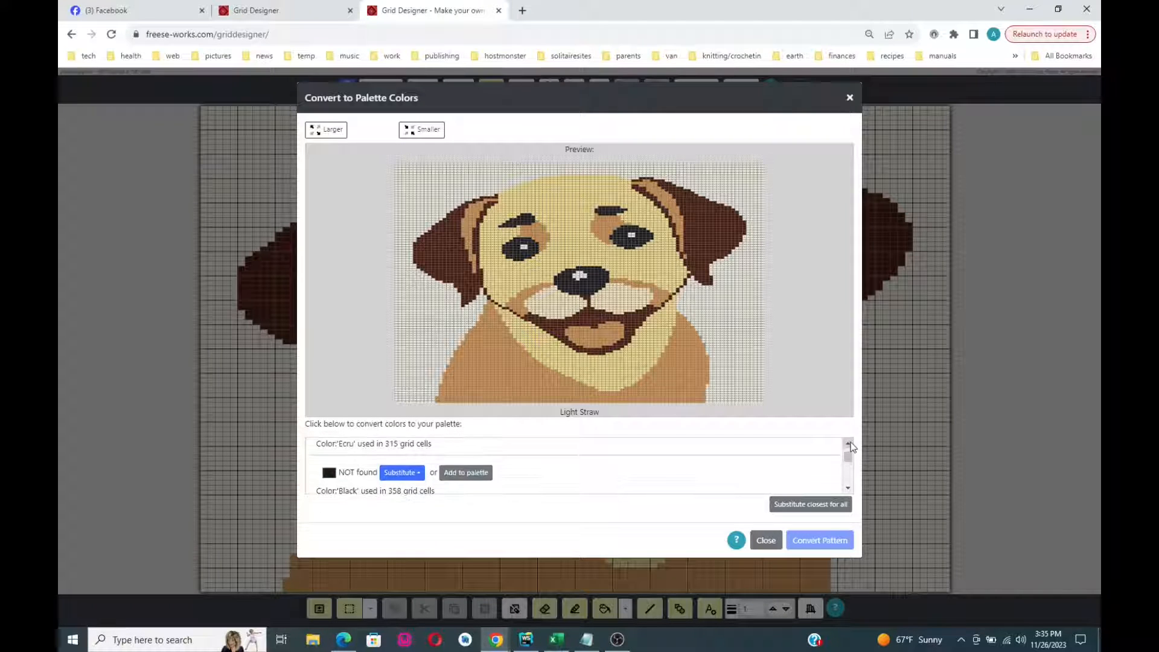
left_click(848, 444)
left_click(847, 444)
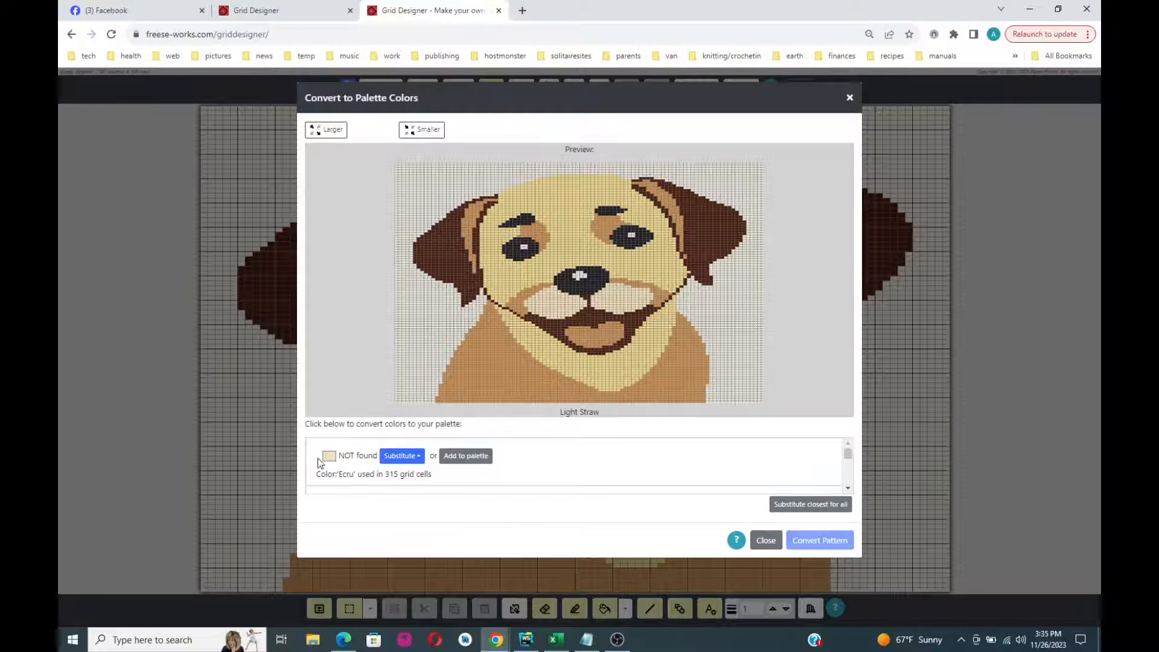
left_click(400, 459)
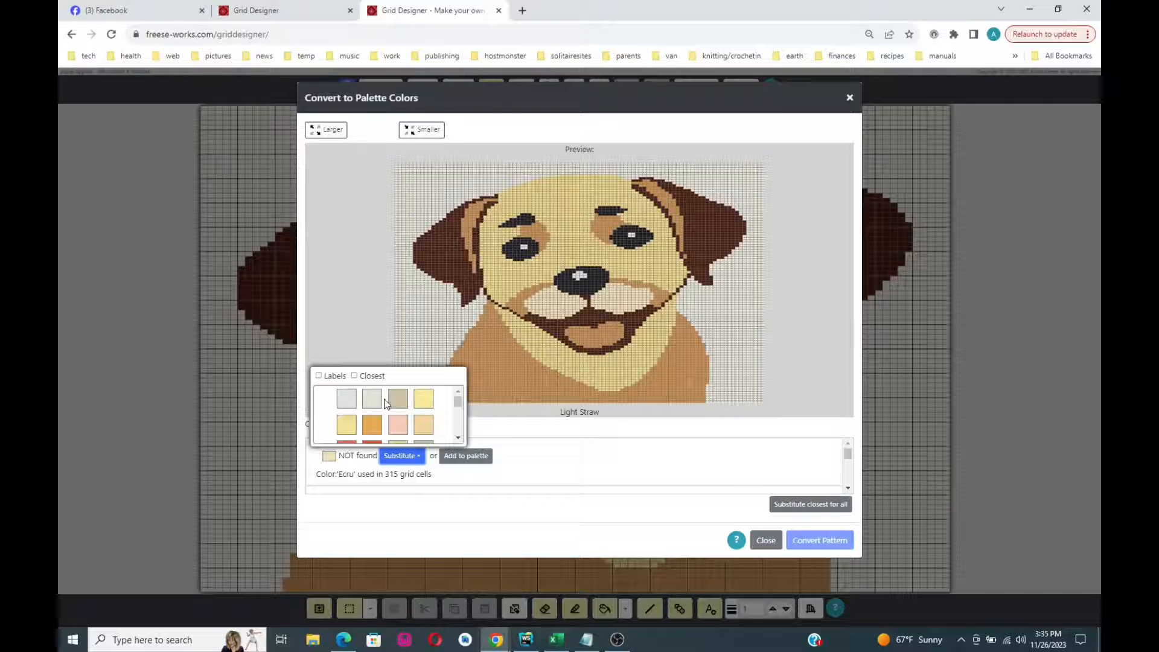
- Sort choices by closeness, mapping Ecru to Soft Gold and Black to the palette's Black
left_click(354, 376)
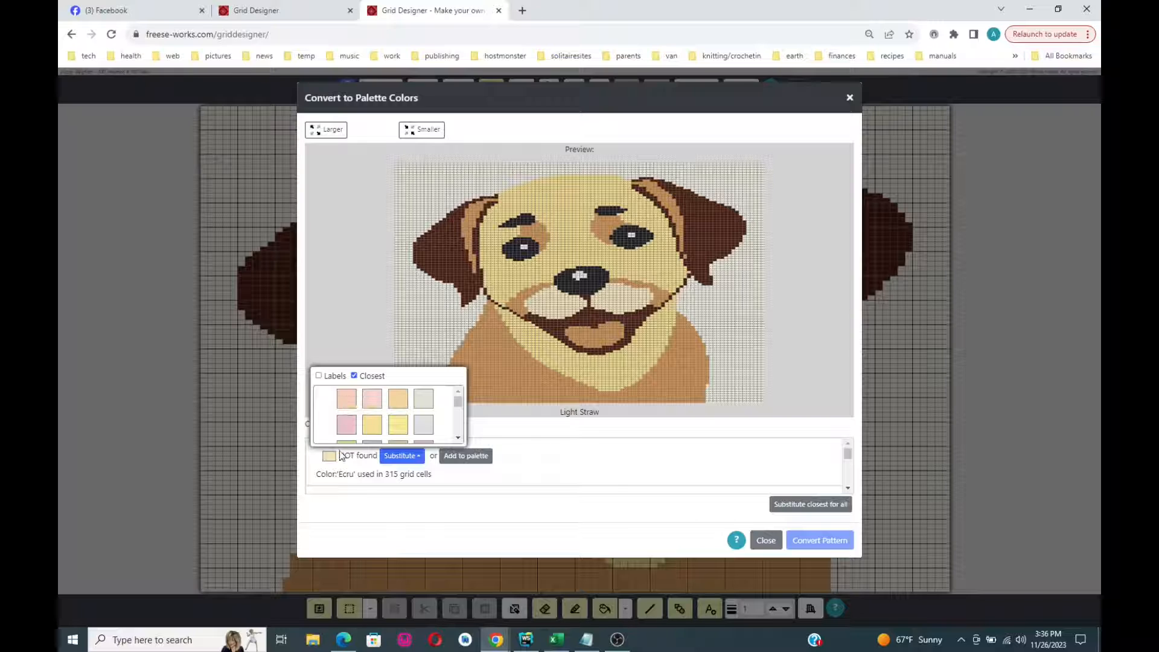
left_click(400, 401)
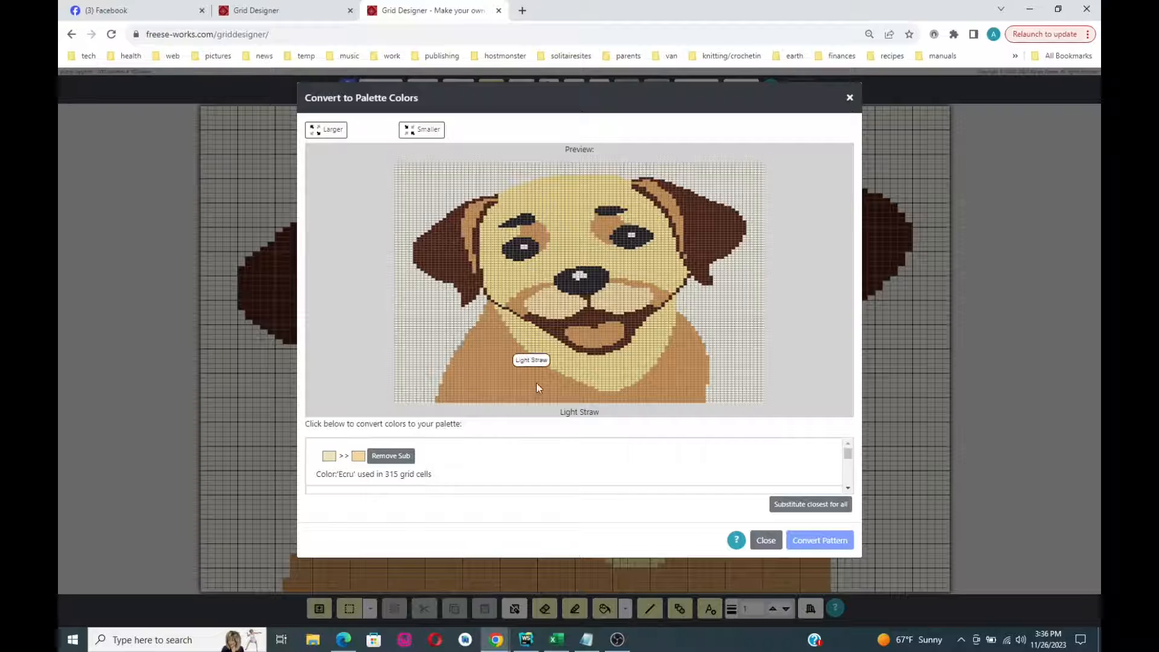
left_click(848, 487)
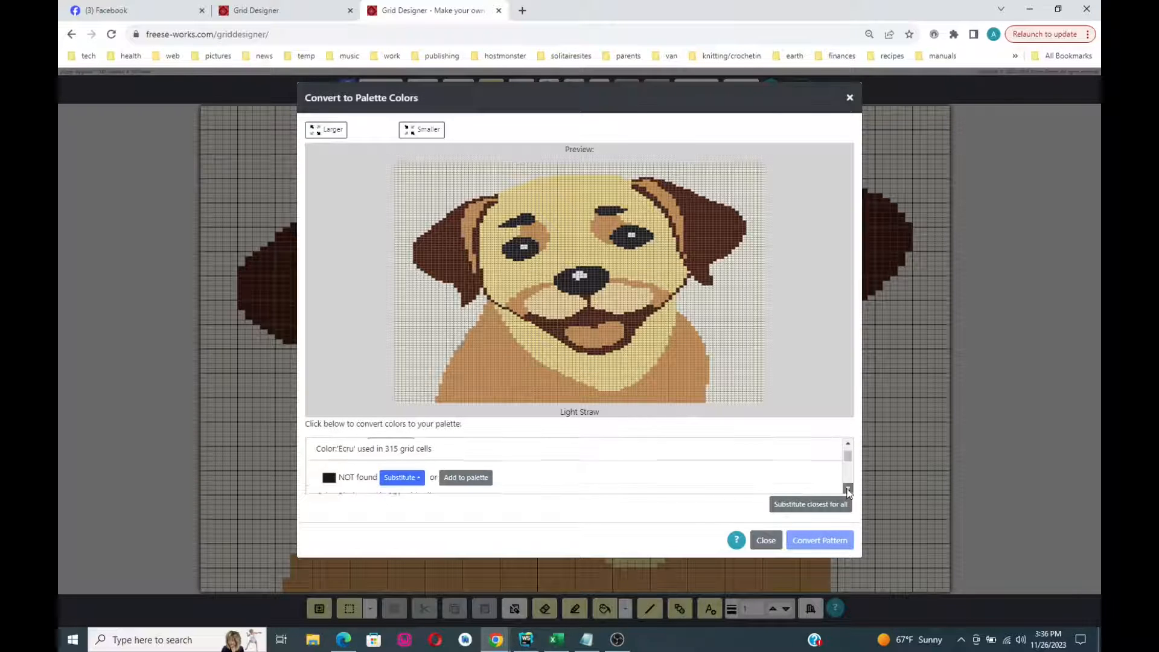
left_click(848, 488)
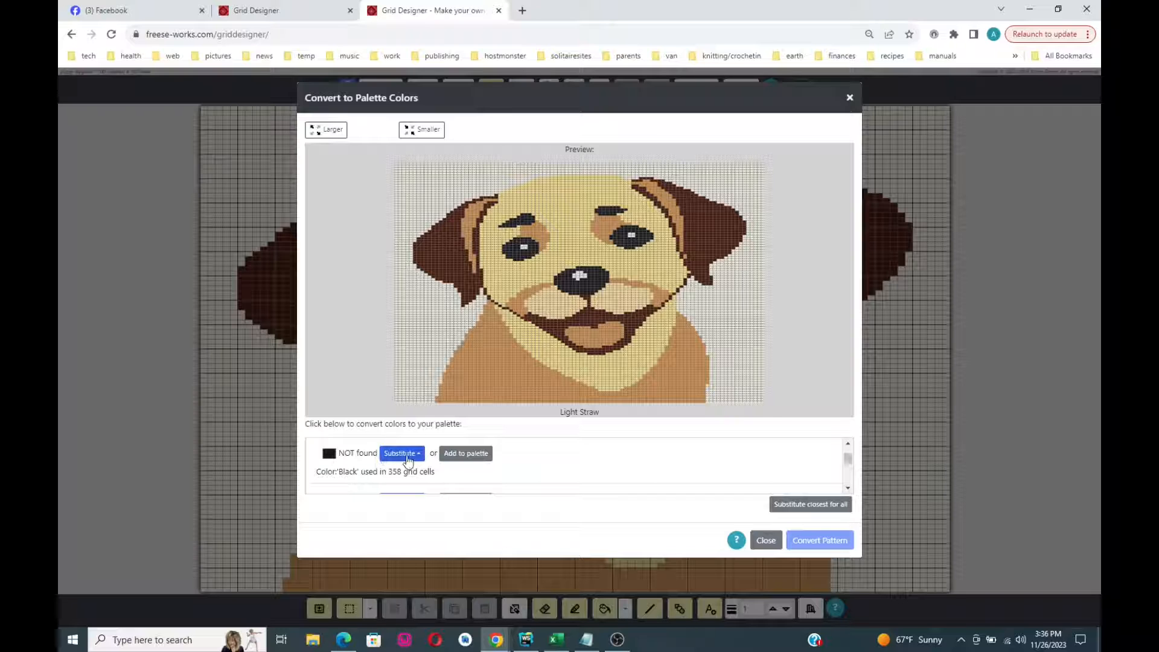
left_click(403, 454)
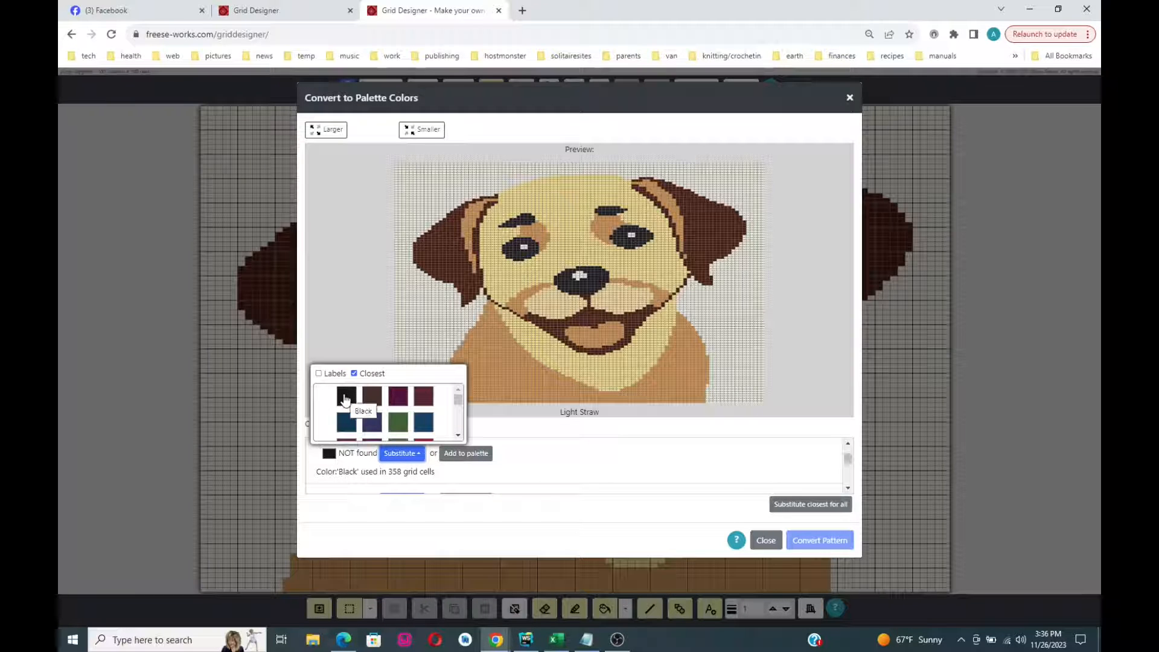
left_click(345, 399)
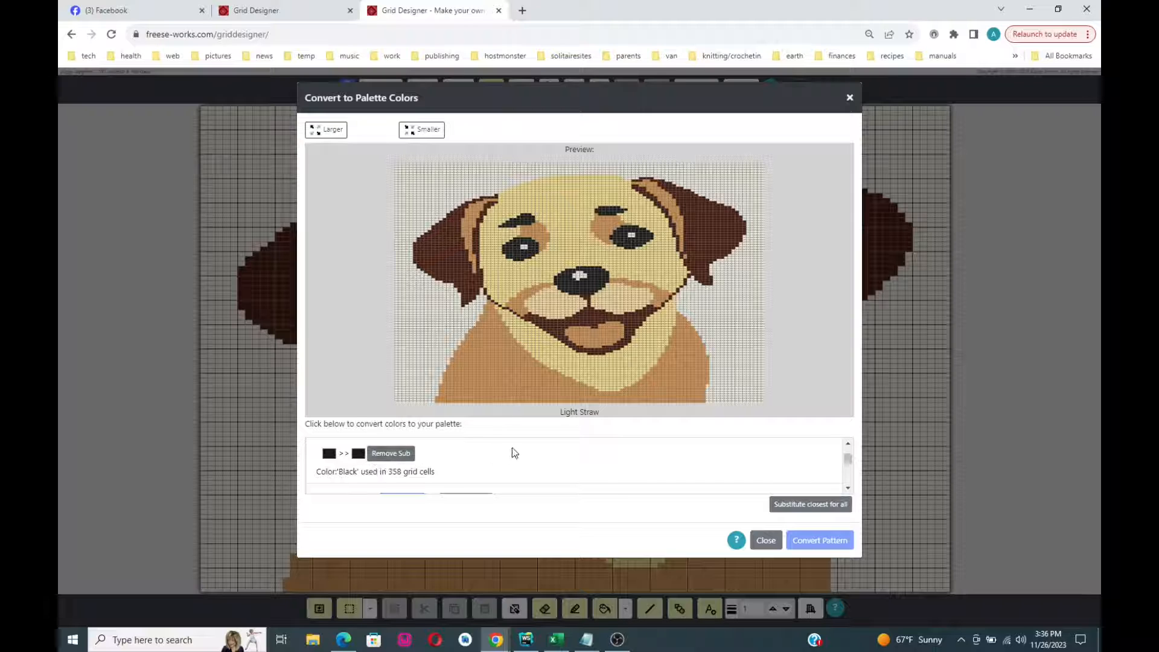
- Substitute closest colours for the rest, swap Light Straw to a tan shade, and convert
left_click(816, 507)
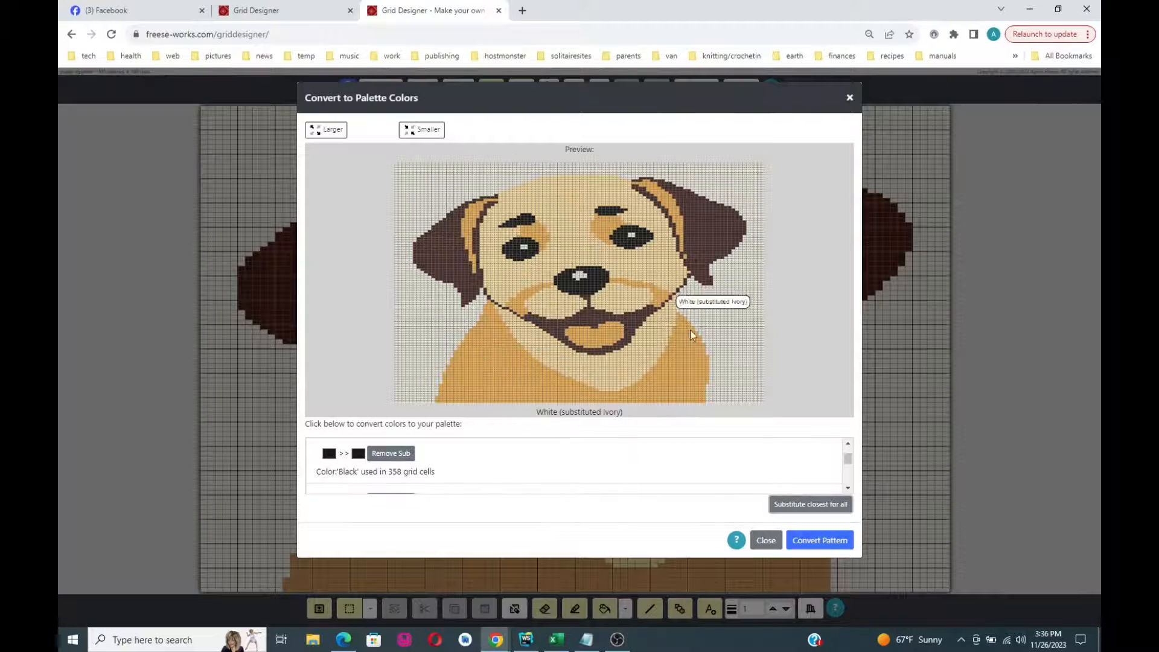
mouse_move(847, 460)
left_mouse_down()
mouse_move(849, 483)
mouse_move(850, 454)
left_mouse_up()
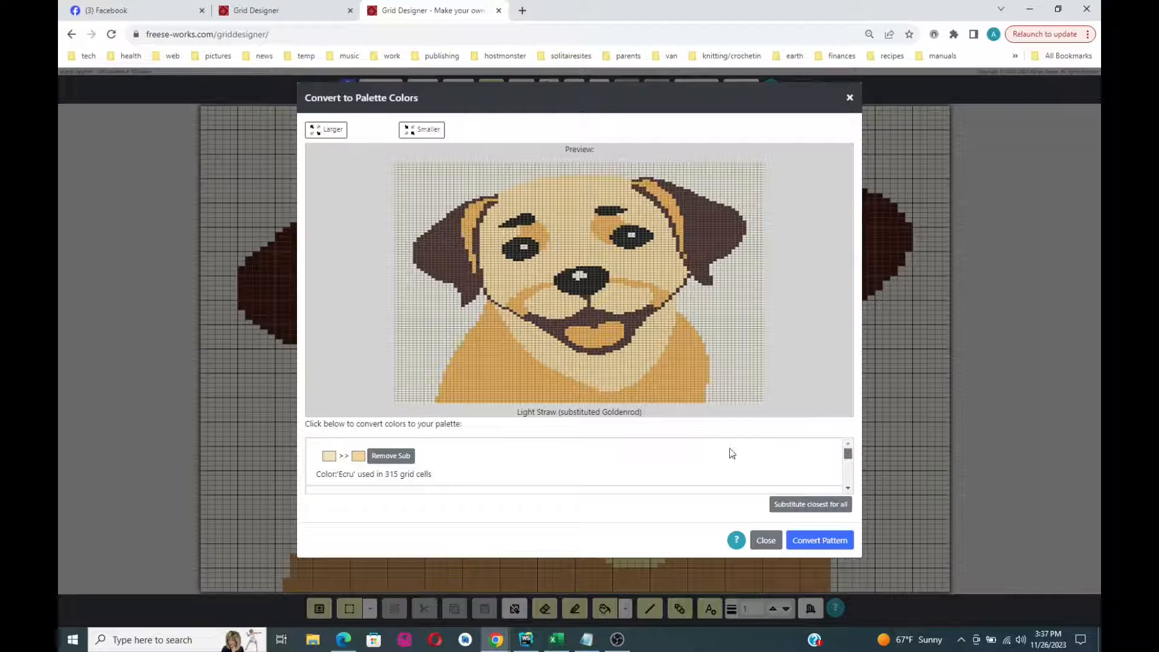
left_click(484, 358)
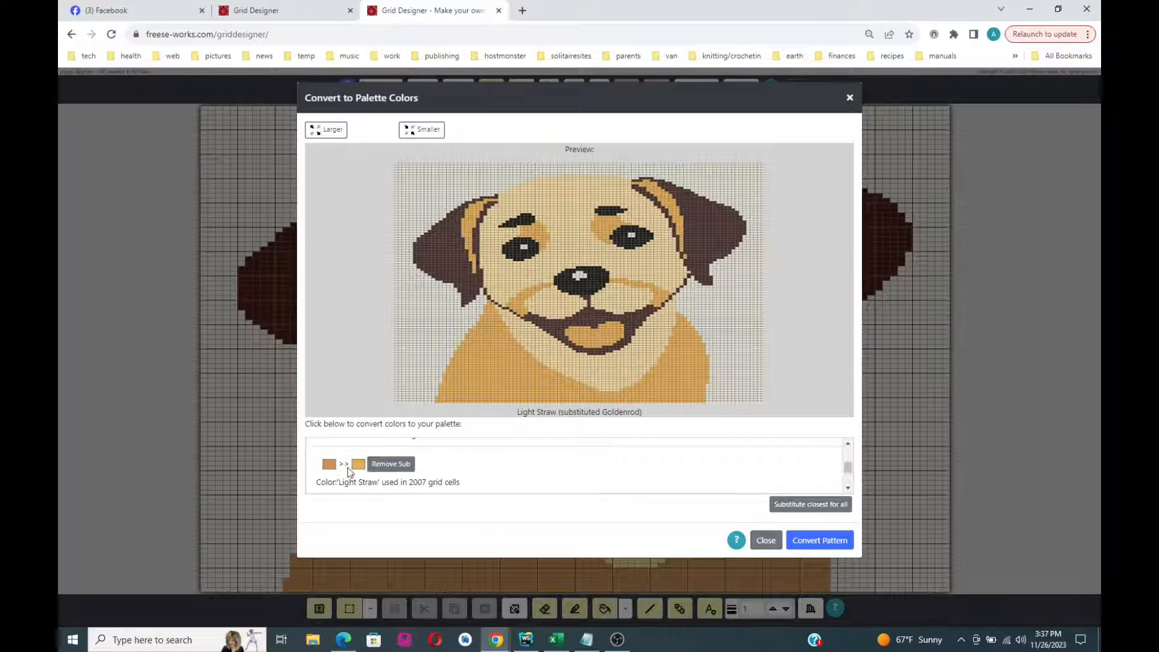
left_click(383, 464)
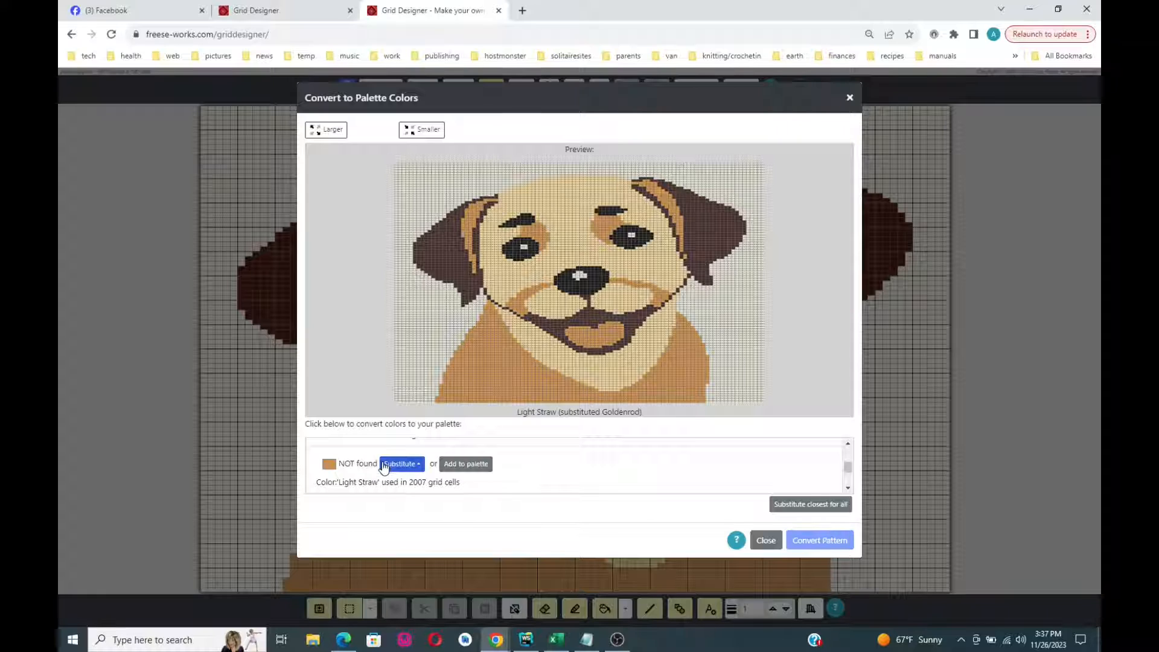
left_click(398, 465)
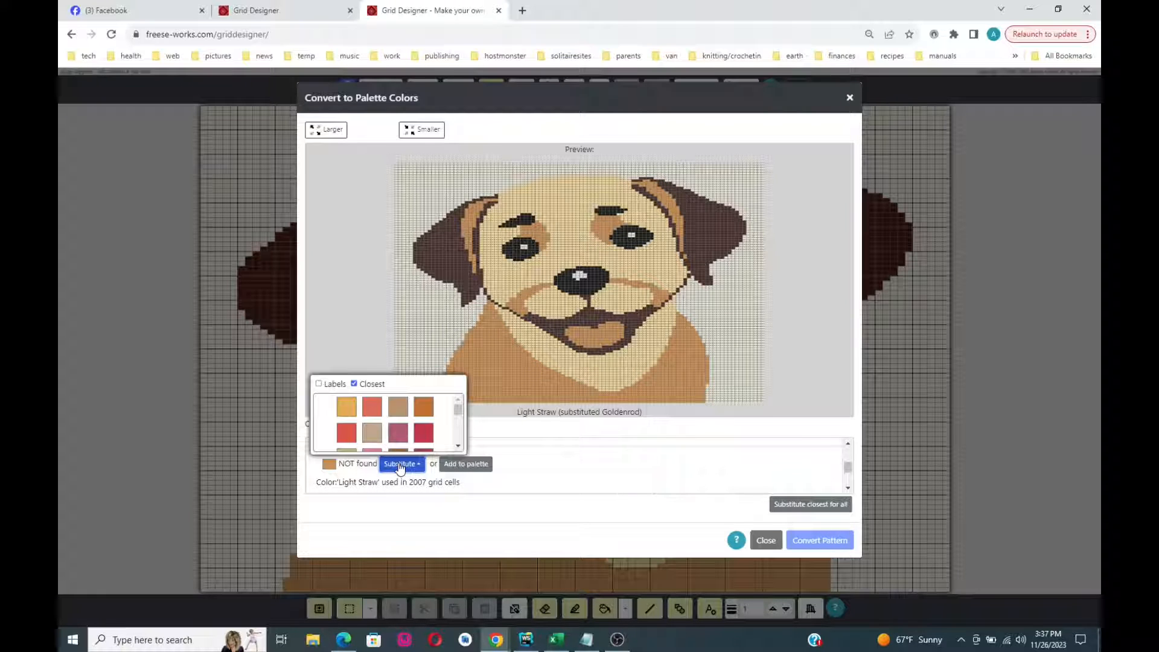
left_click(399, 407)
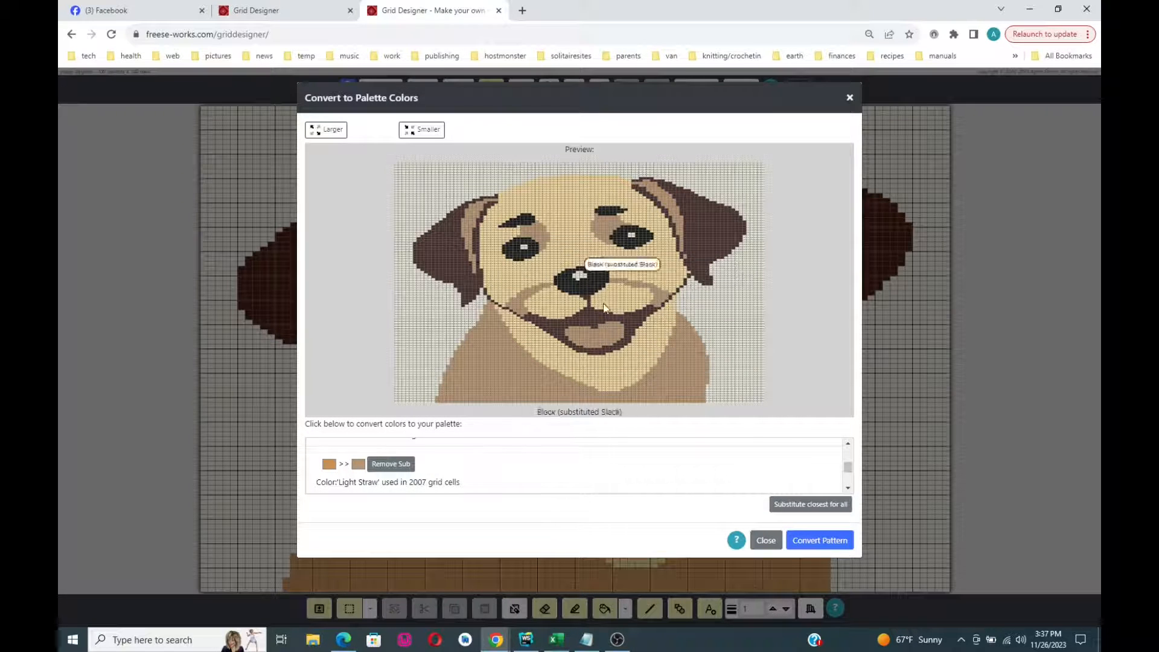
left_click(819, 541)
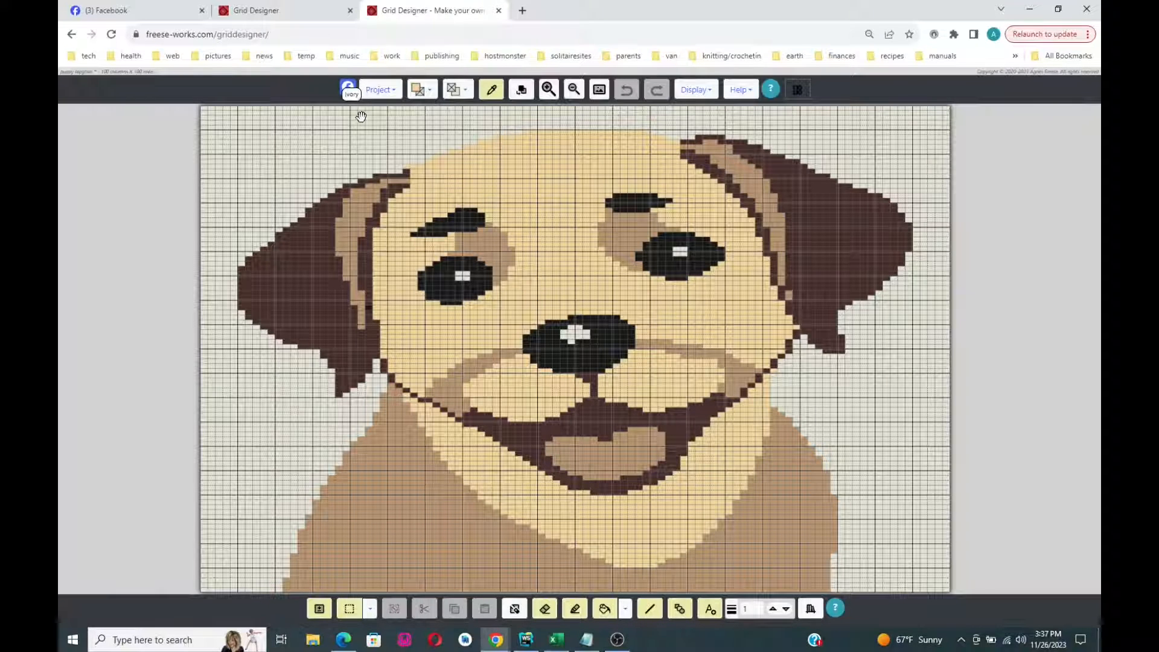
left_click(122, 73)
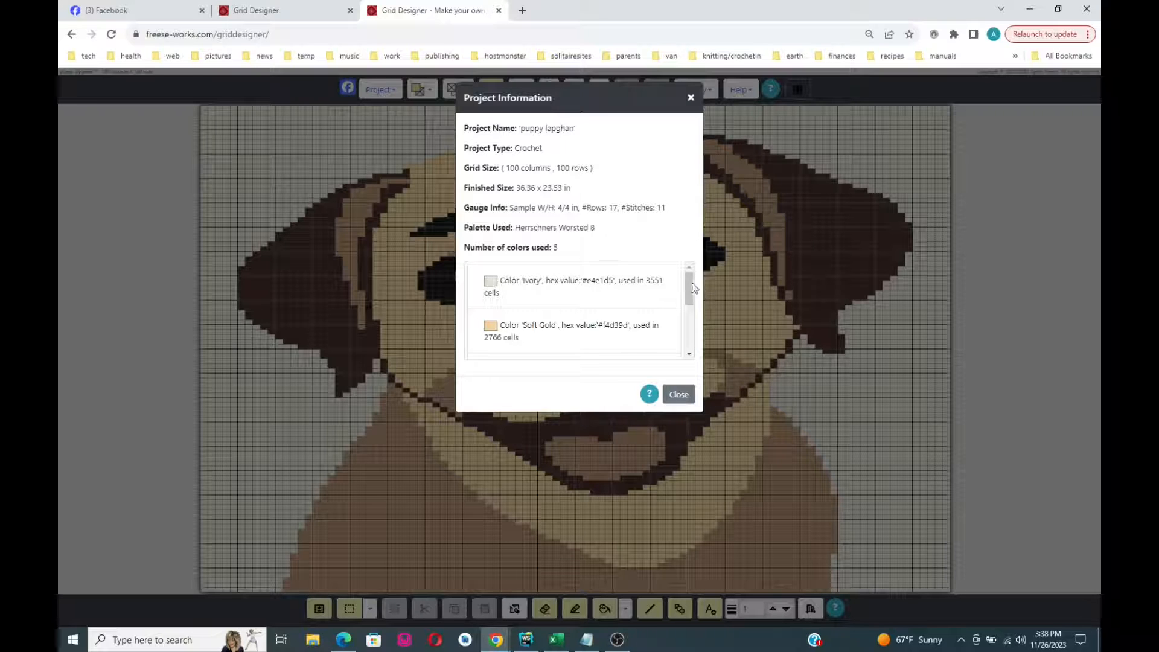
mouse_move(688, 281)
left_mouse_down()
mouse_move(691, 339)
mouse_move(693, 274)
left_mouse_up()
left_click(674, 396)
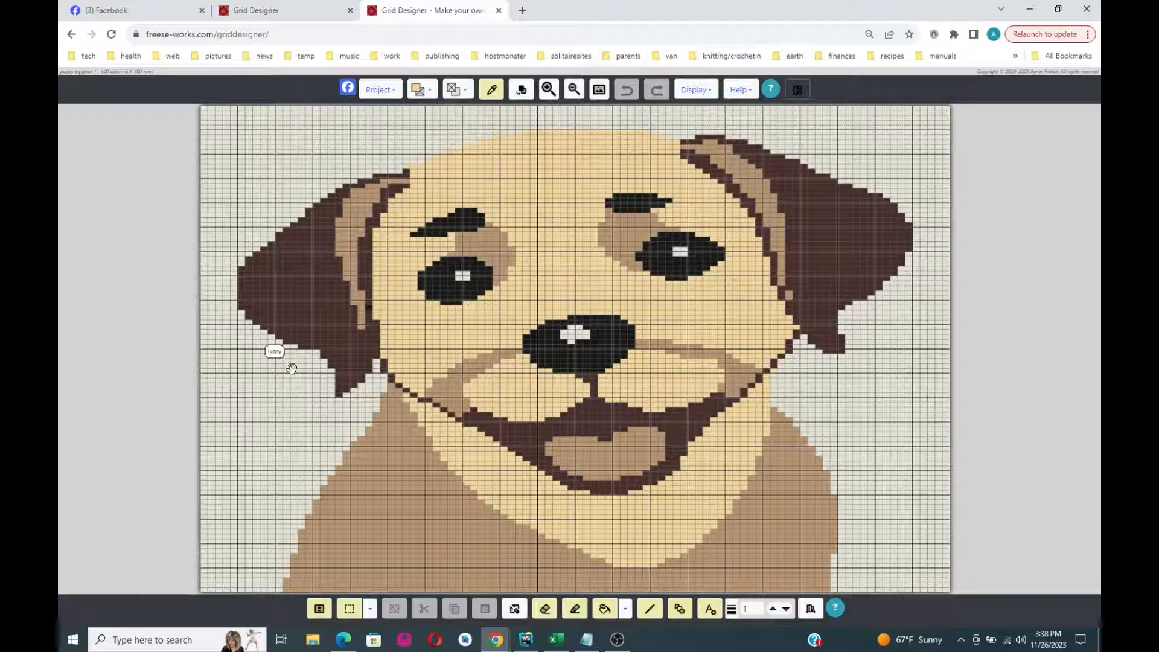
- Make Ivory the drawing colour after briefly picking a dark brown
left_click(430, 90)
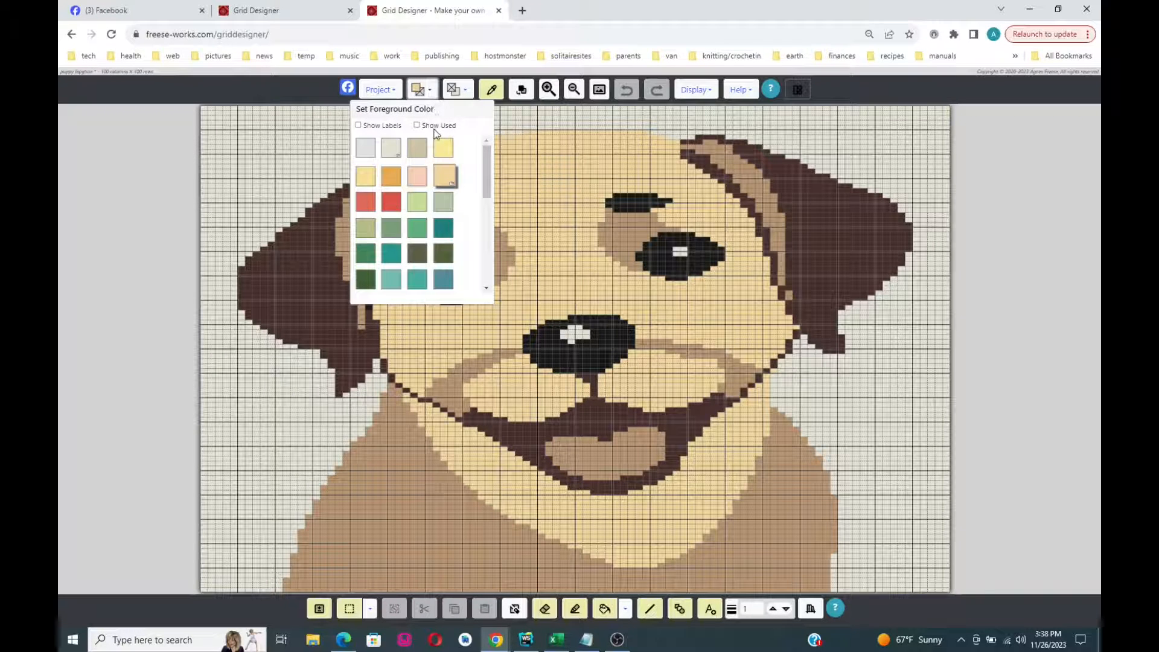
left_click_drag(487, 168, 488, 180)
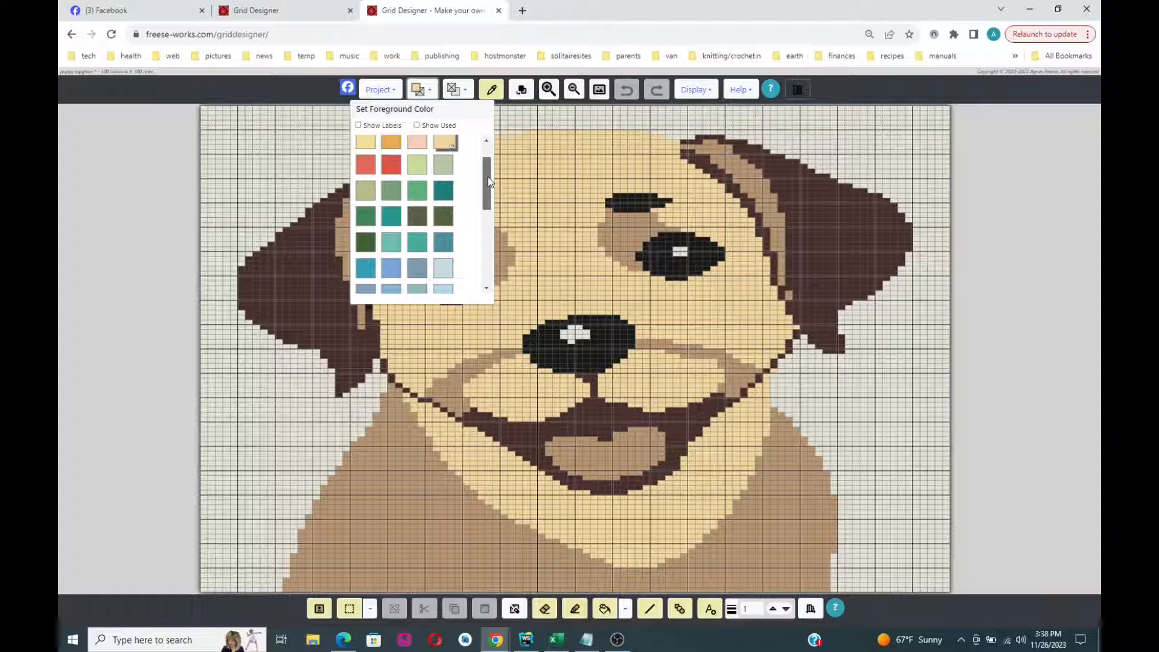
left_click_drag(487, 176, 484, 164)
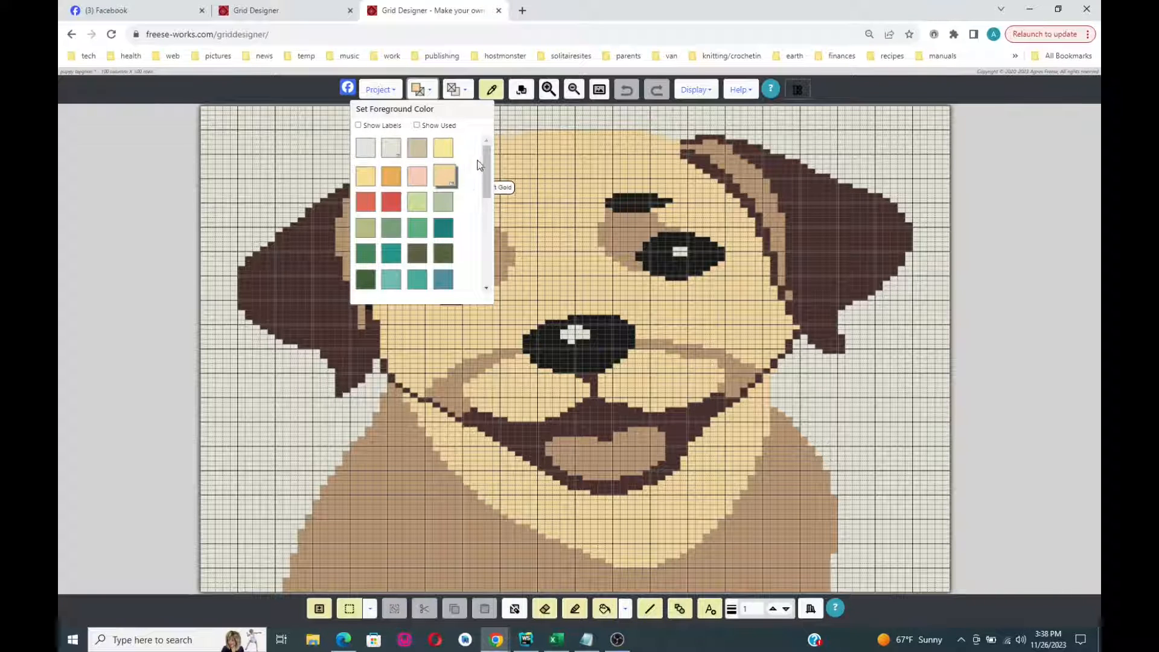
left_click_drag(485, 160, 495, 251)
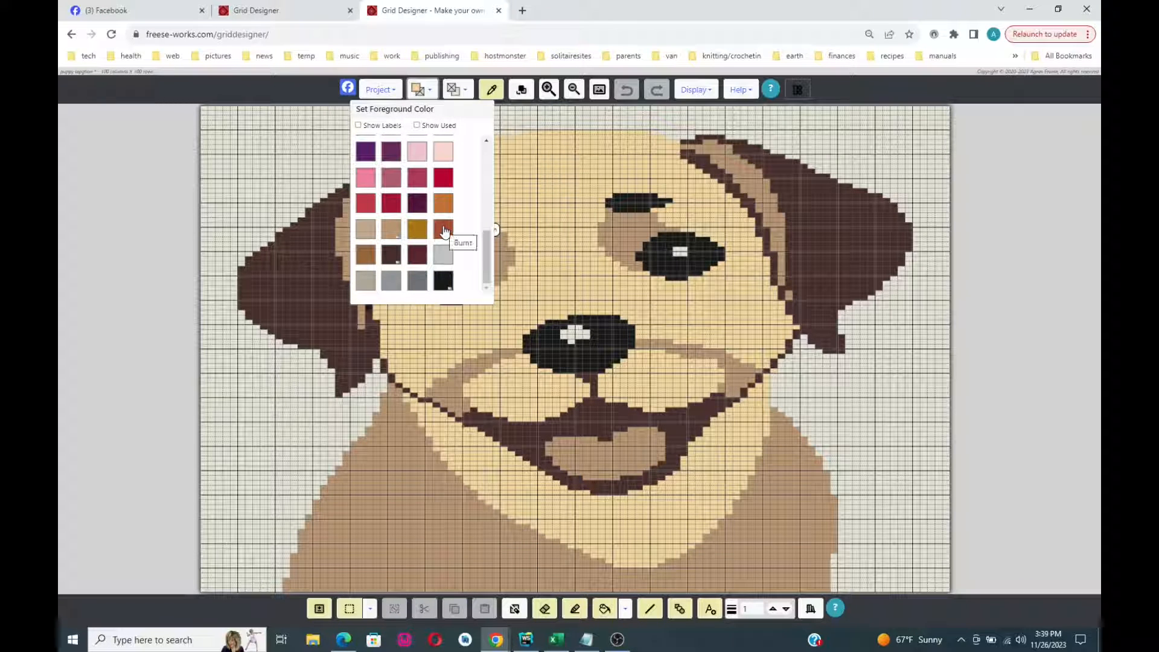
left_click(366, 256)
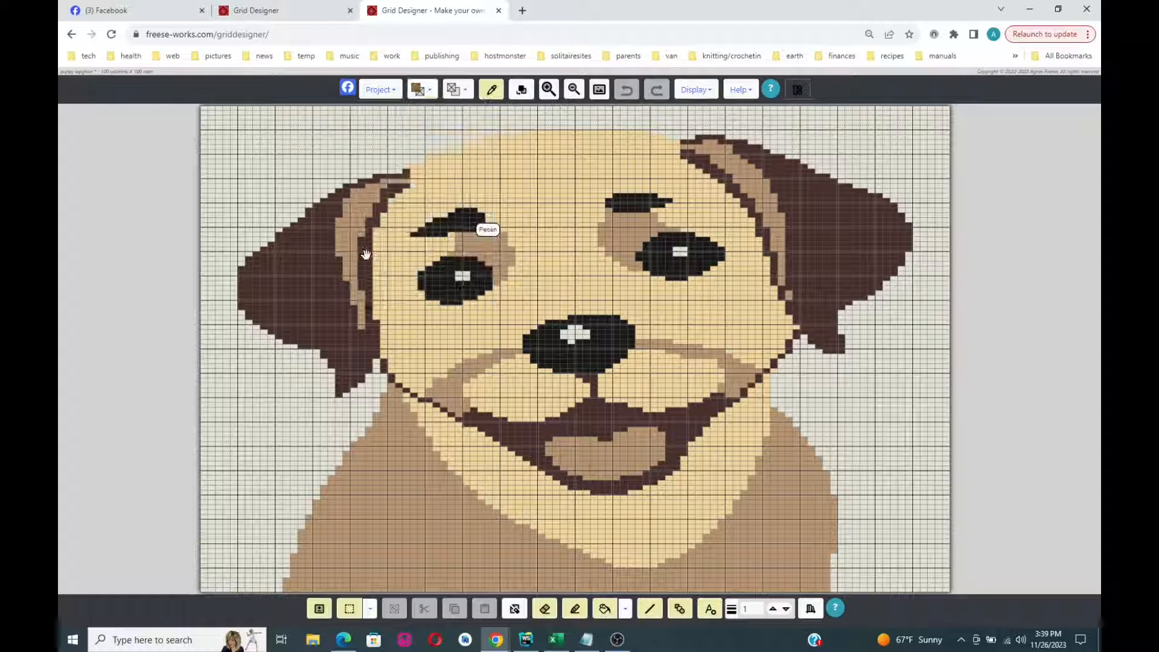
left_click(429, 91)
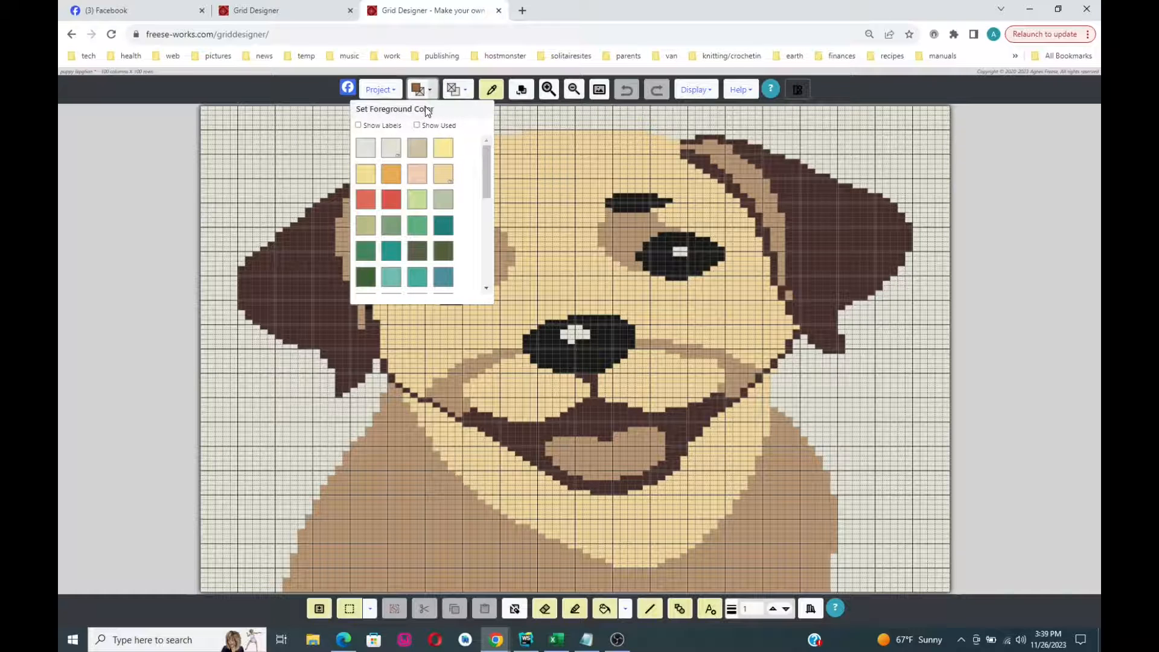
left_click(399, 151)
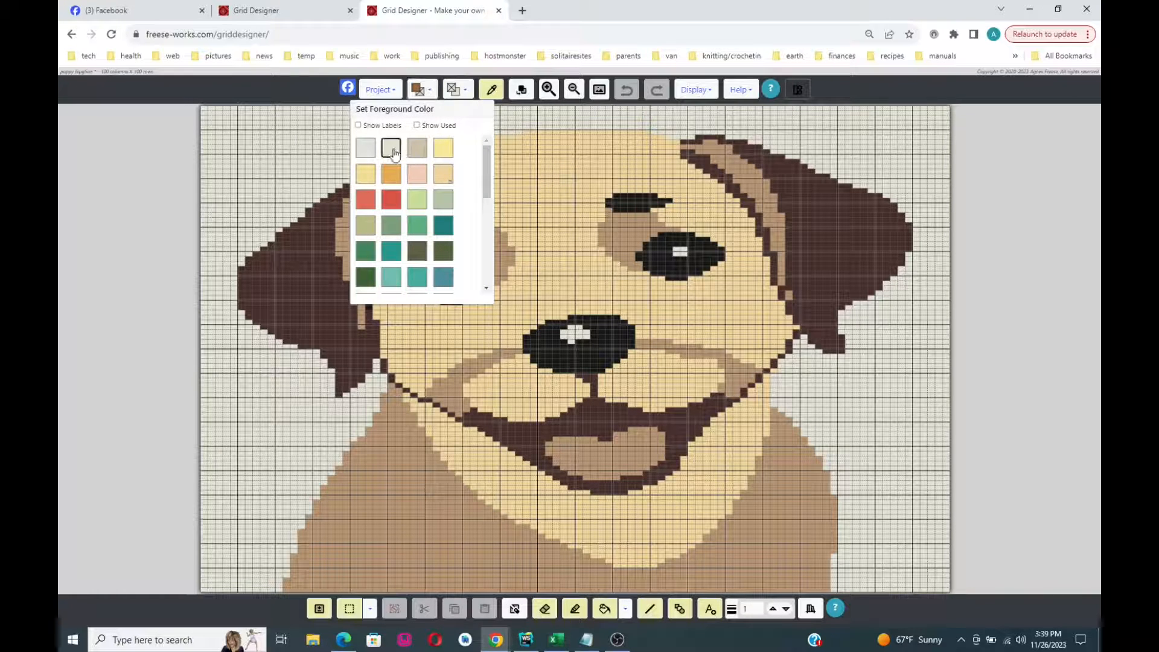
- Set Walnut brown as the background colour
left_click(462, 91)
scroll(493, 182, "down", 5)
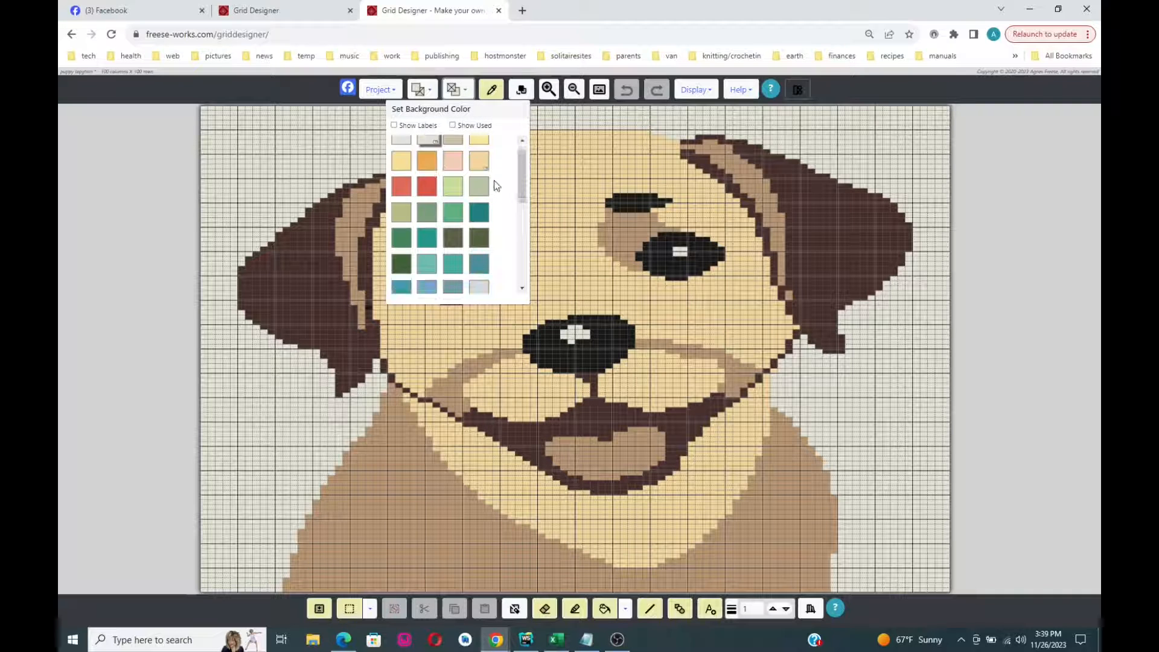
scroll(492, 183, "down", 2)
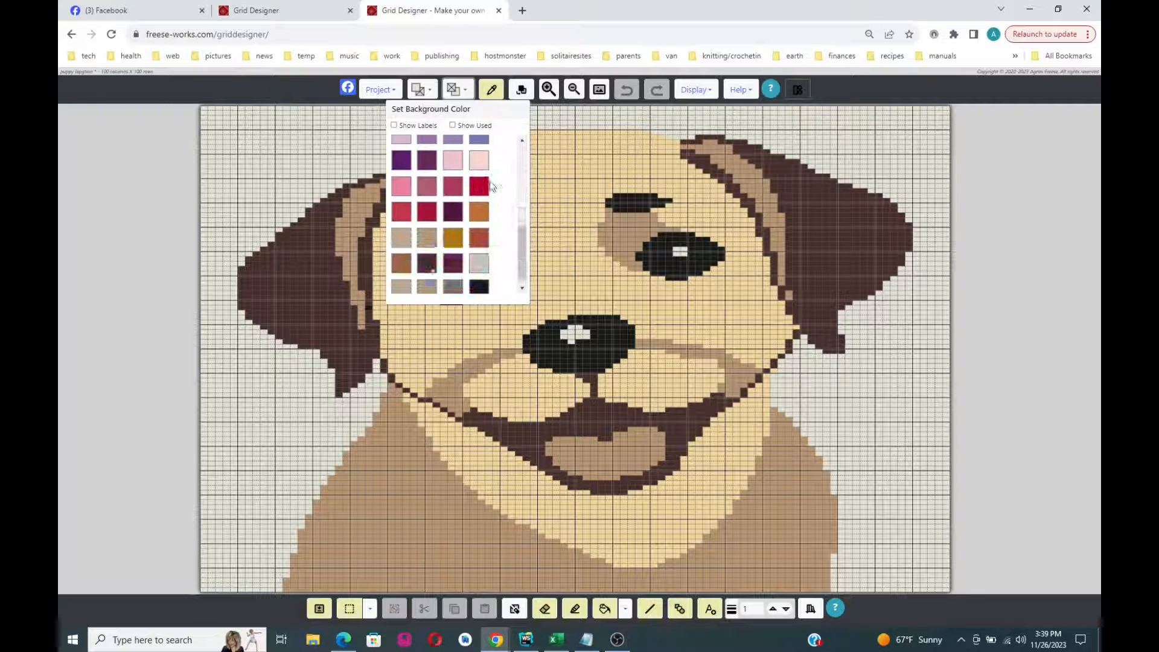
left_click(399, 266)
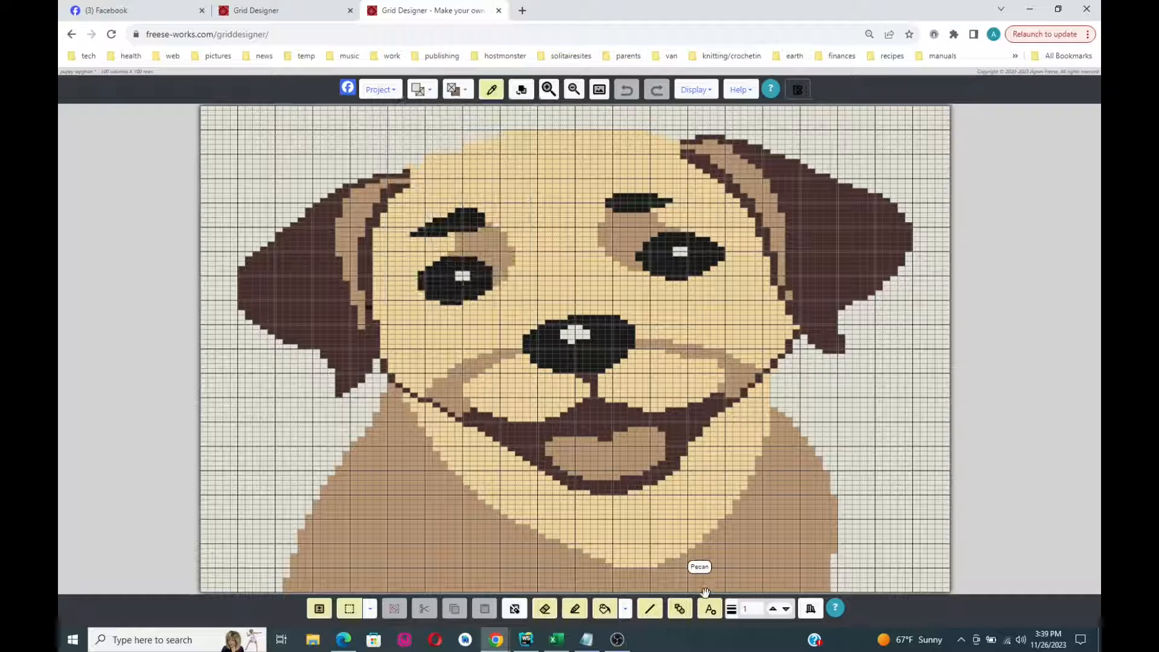
- Flood-fill the pale area around the puppy with Walnut brown using the fill tool
left_click(600, 610)
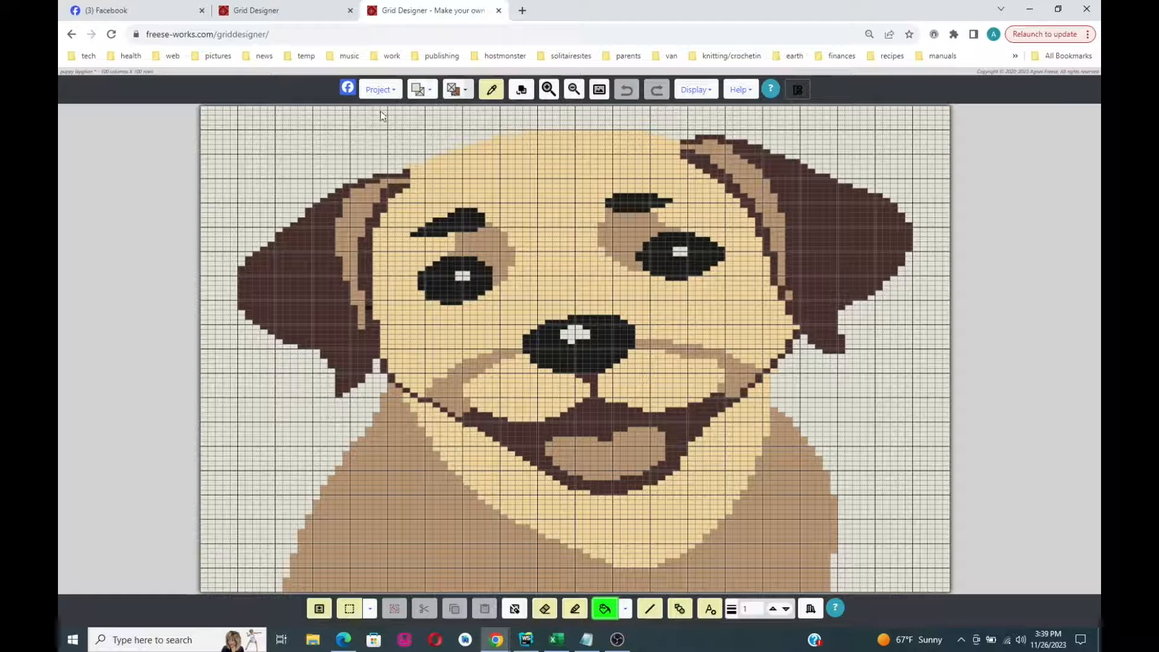
left_click(318, 123)
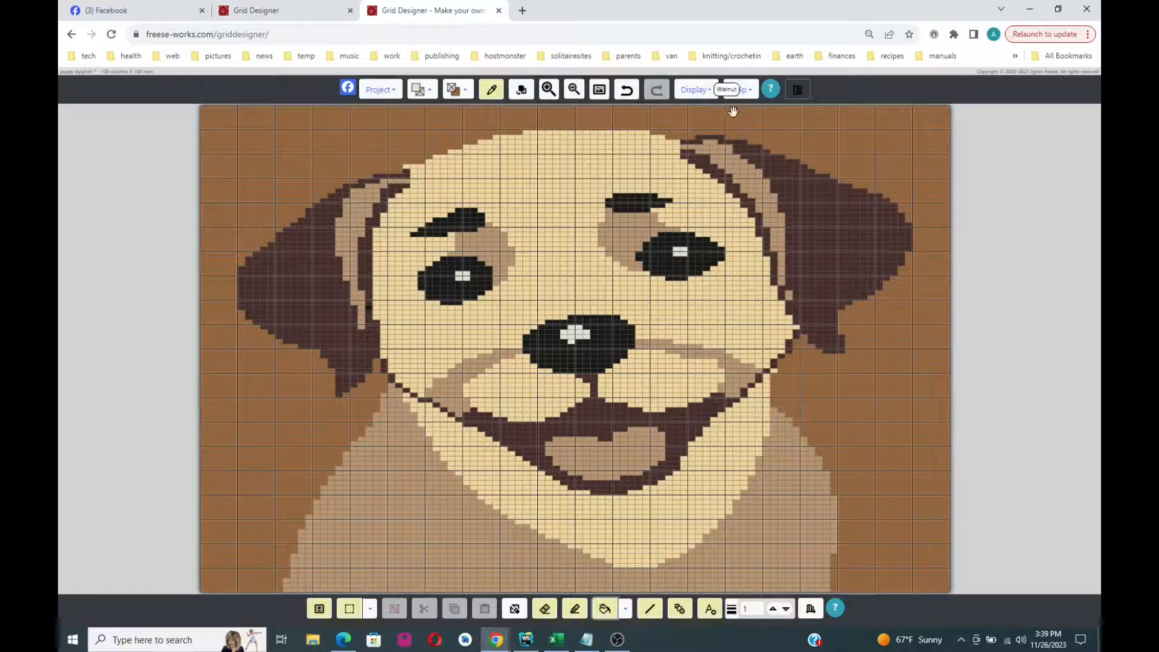
- Change the grid size to 120 columns, adding the new columns on the right
left_click(707, 91)
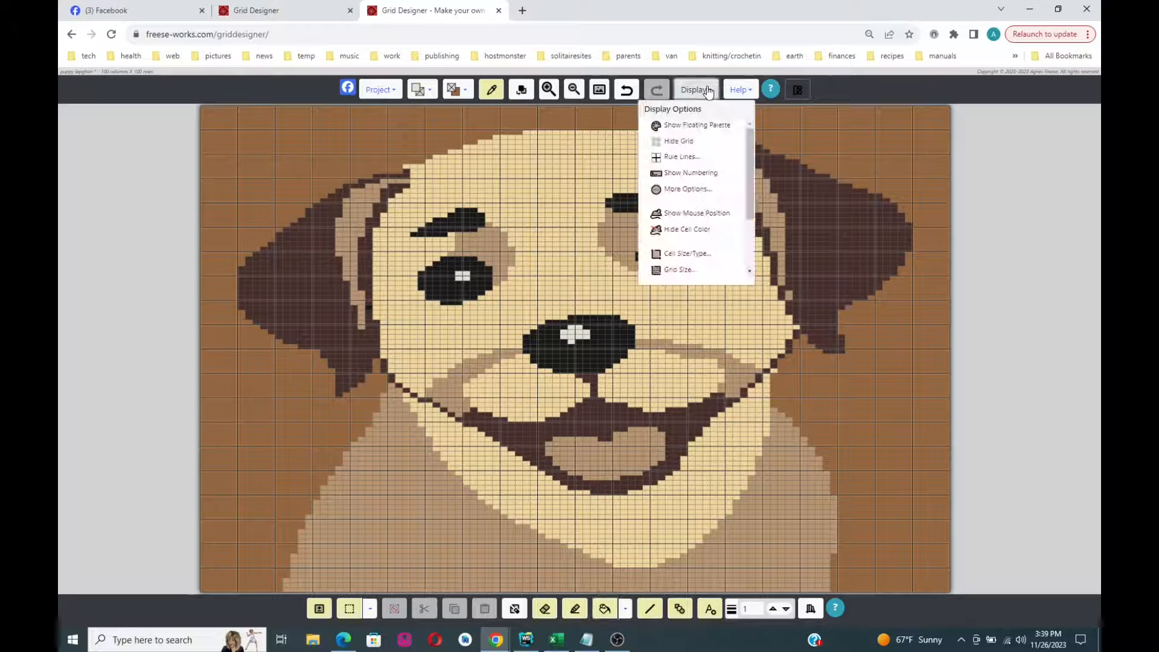
left_click(675, 272)
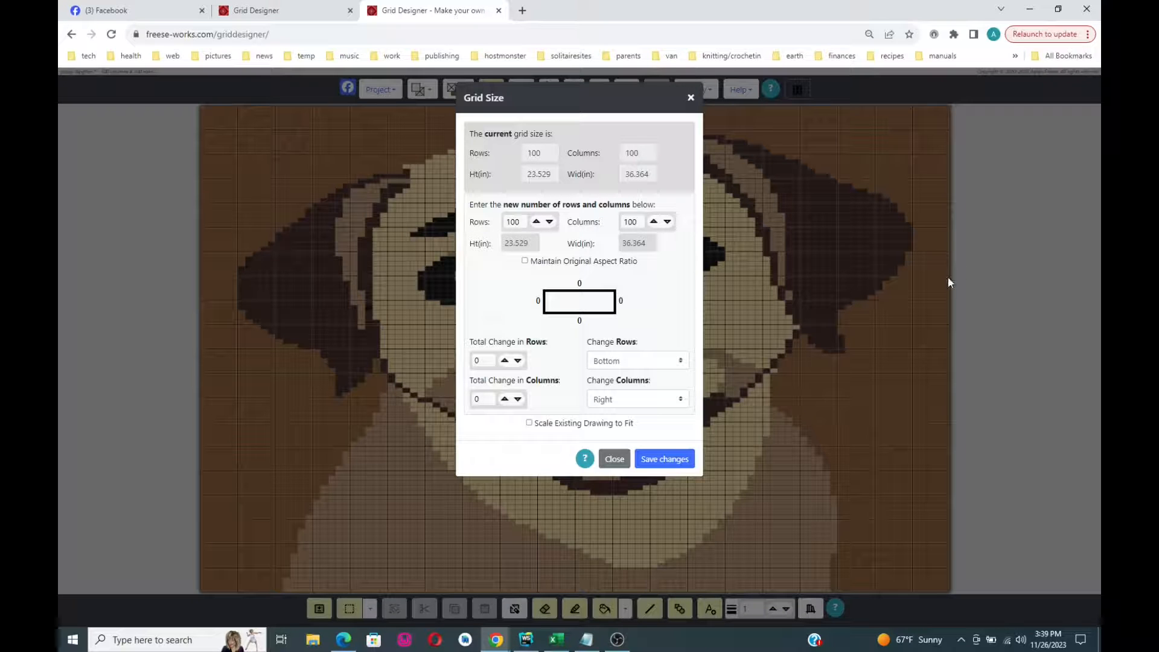
left_click(652, 222)
left_click(653, 221)
left_click(653, 222)
left_click(653, 221)
left_click(653, 222)
left_click(653, 221)
left_click(653, 222)
left_click(681, 401)
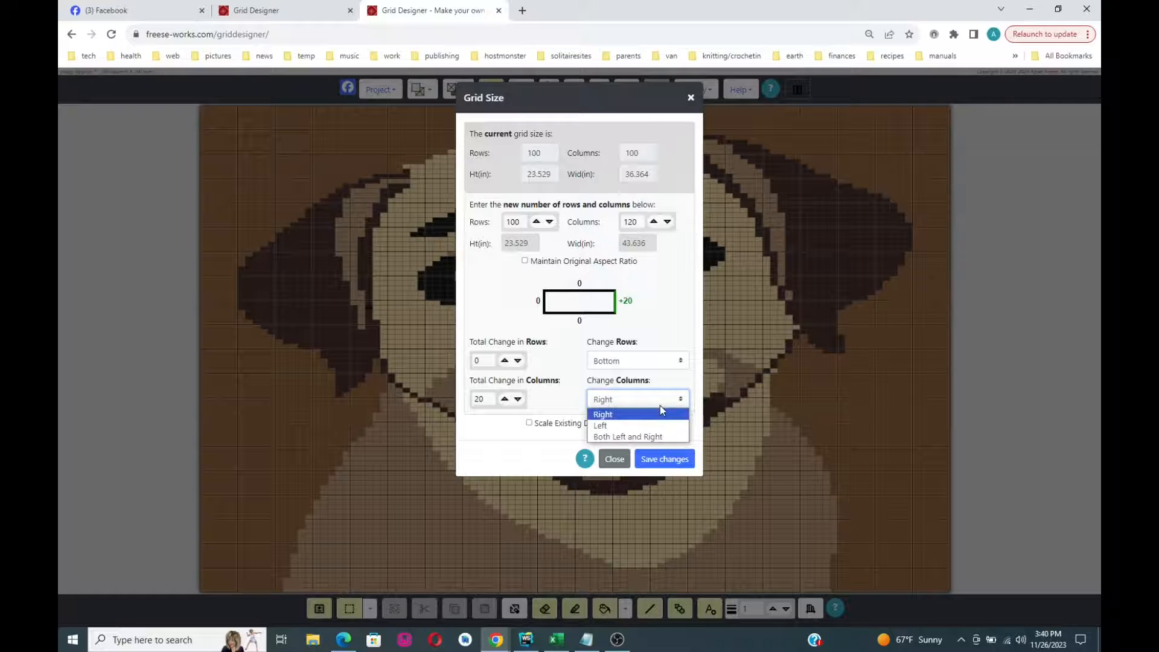
left_click(619, 417)
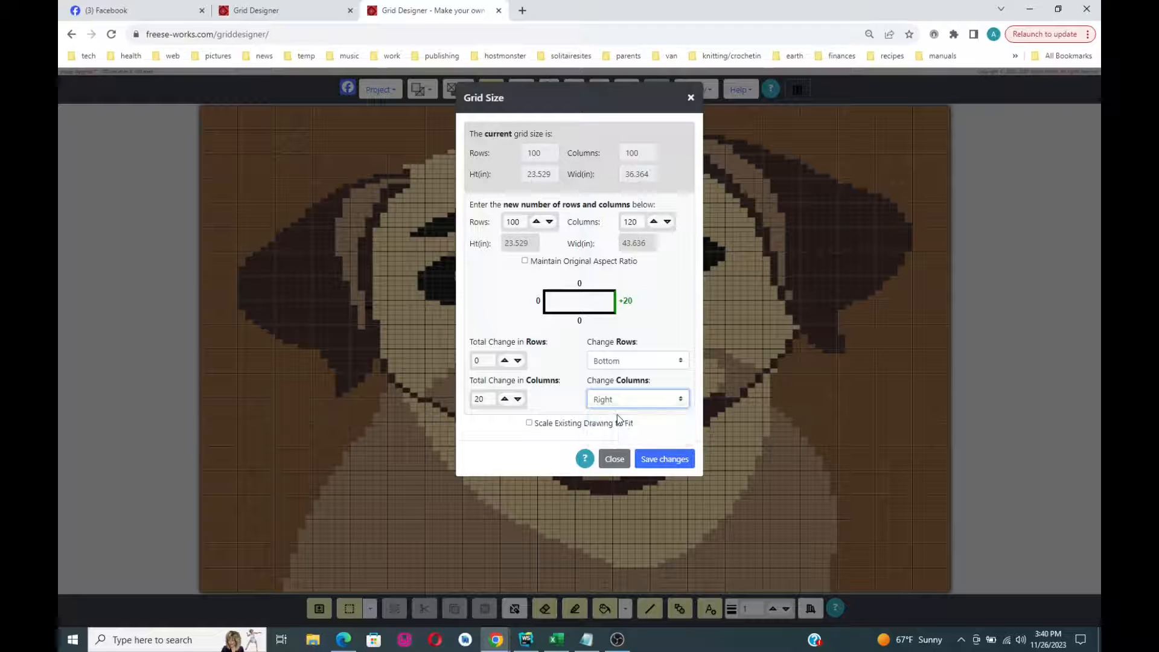
left_click(669, 461)
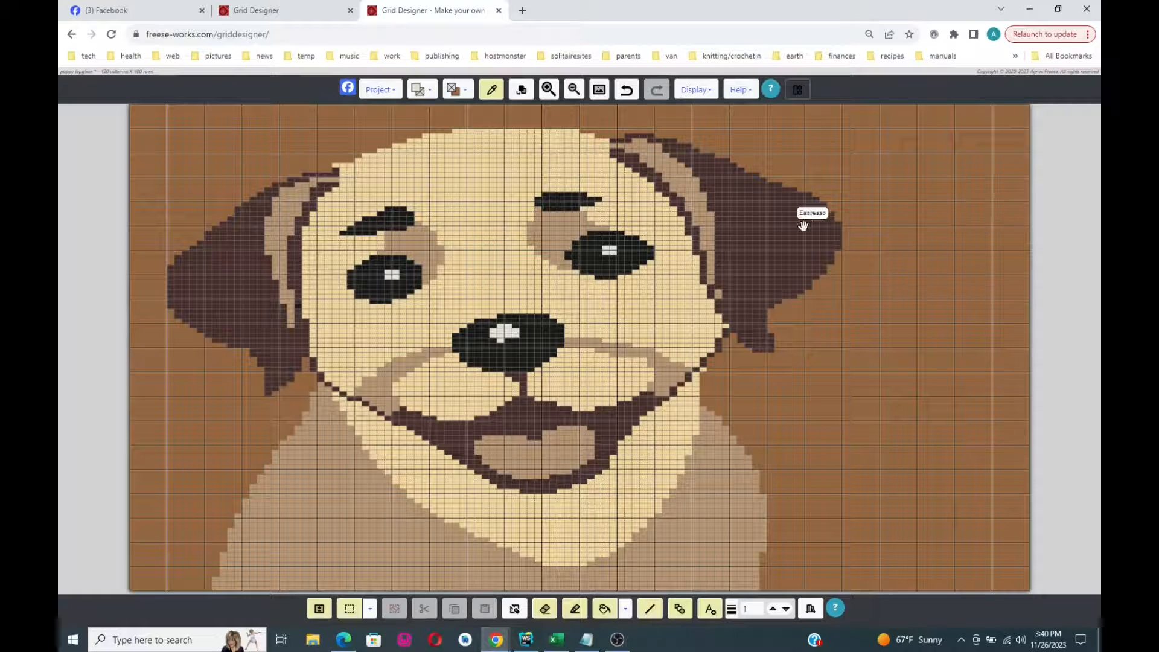
- Place a text box at the upper right containing the letter B
left_click(698, 92)
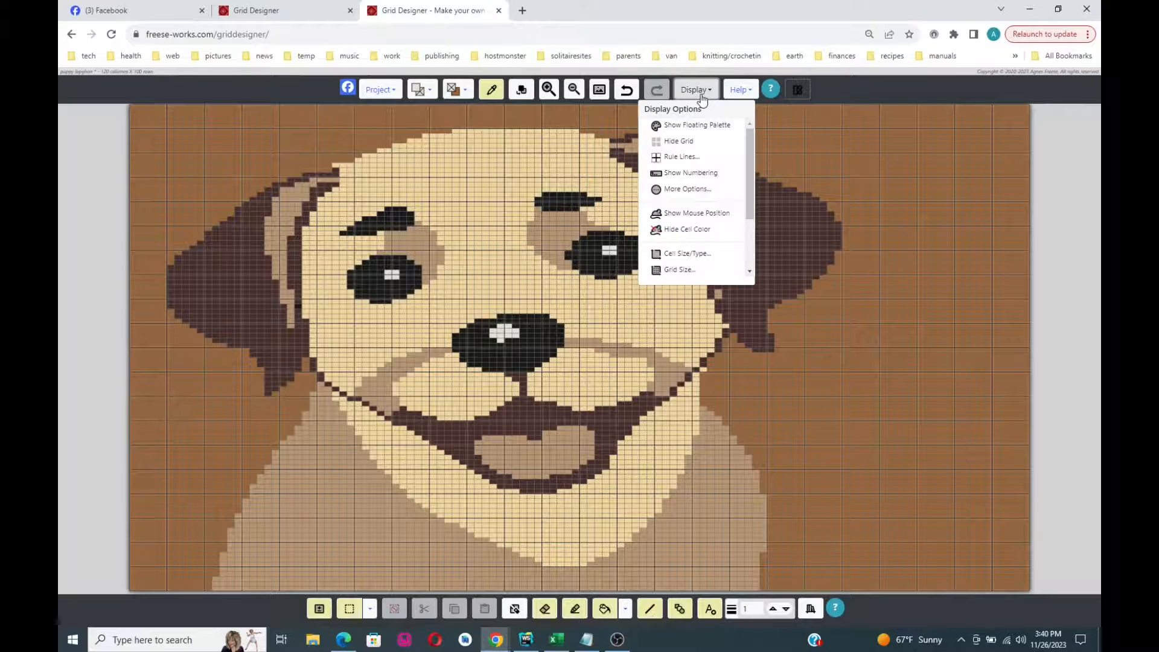
left_click(698, 91)
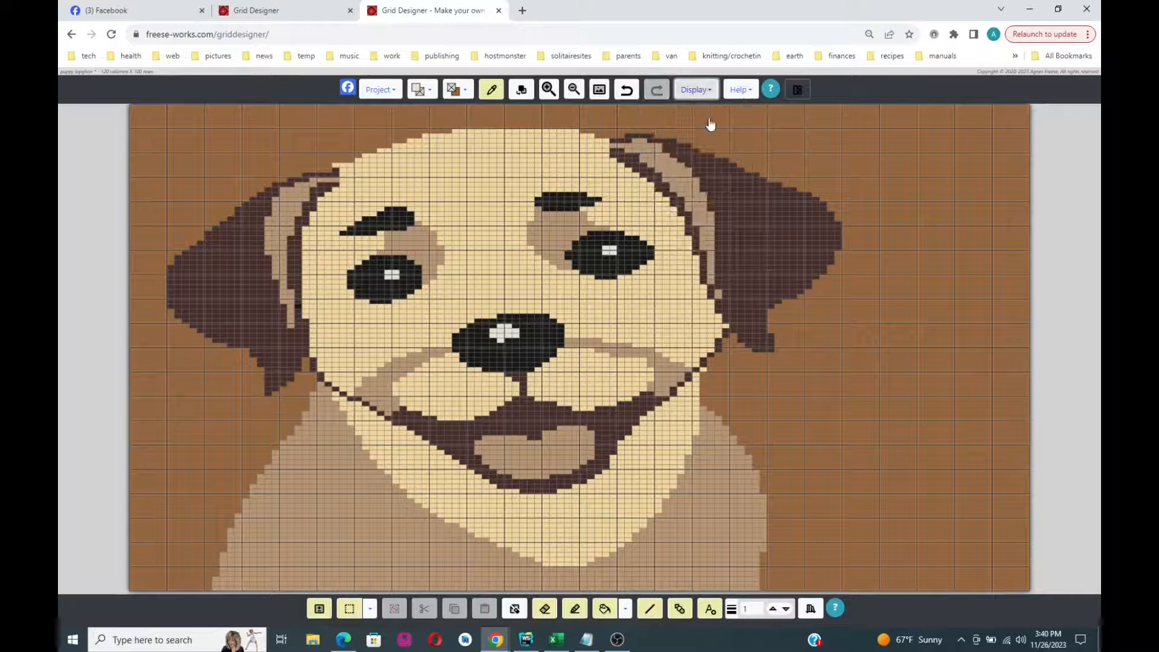
left_click(710, 609)
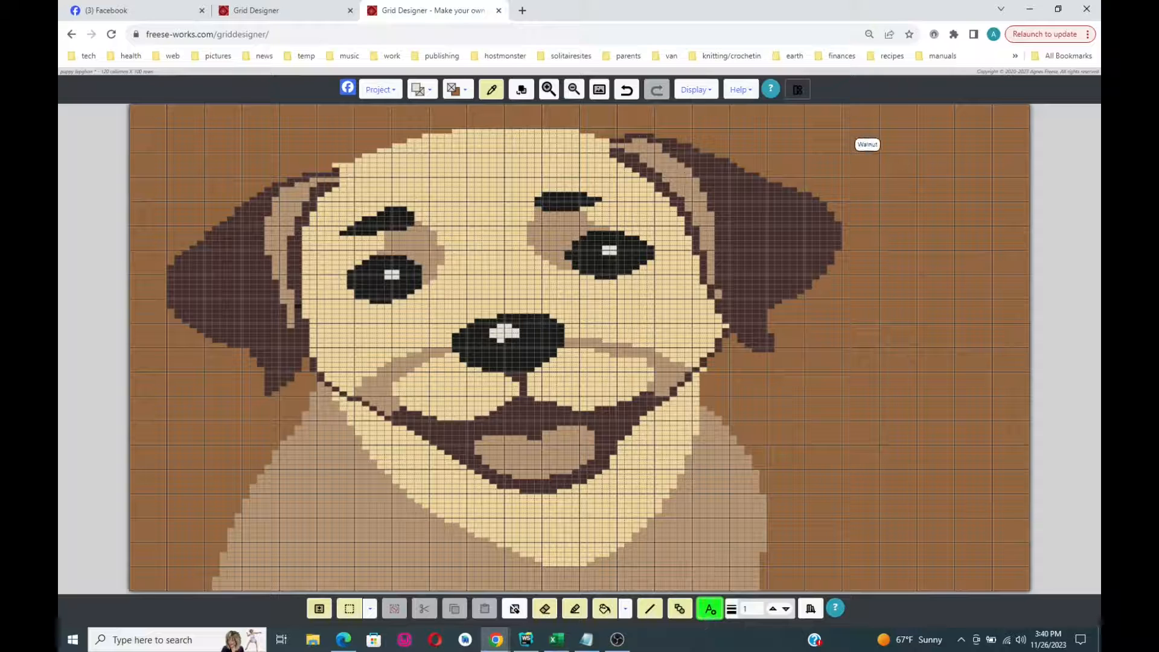
left_click_drag(873, 162, 978, 261)
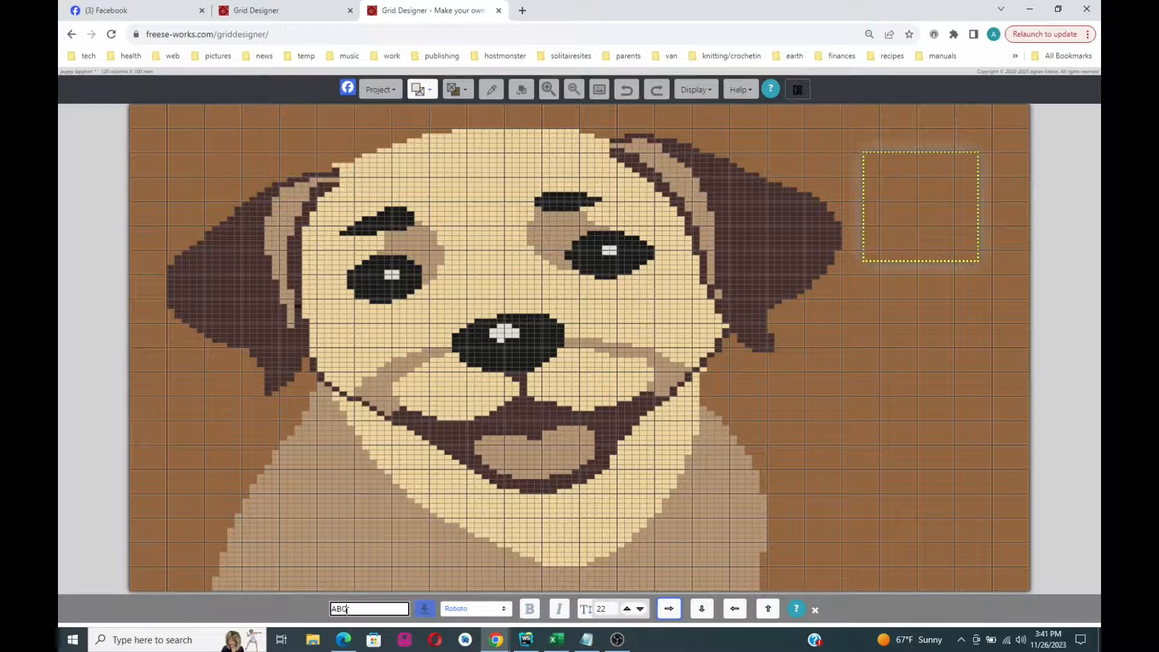
left_click(424, 608)
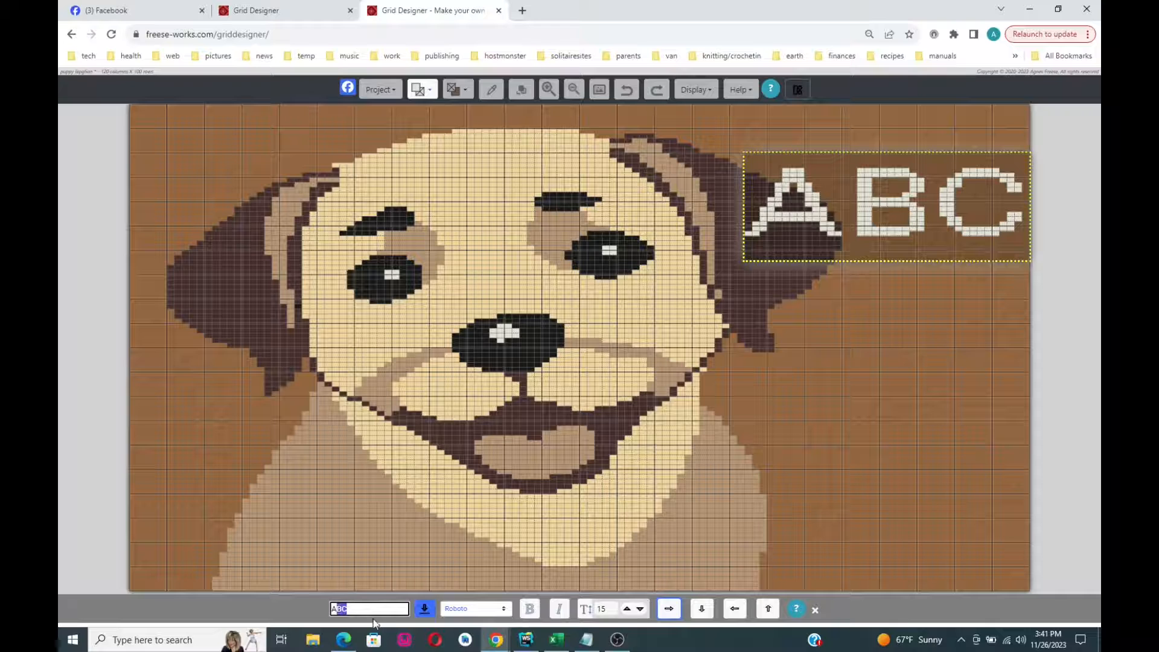
key("BackSpace")
key("BackSpace")
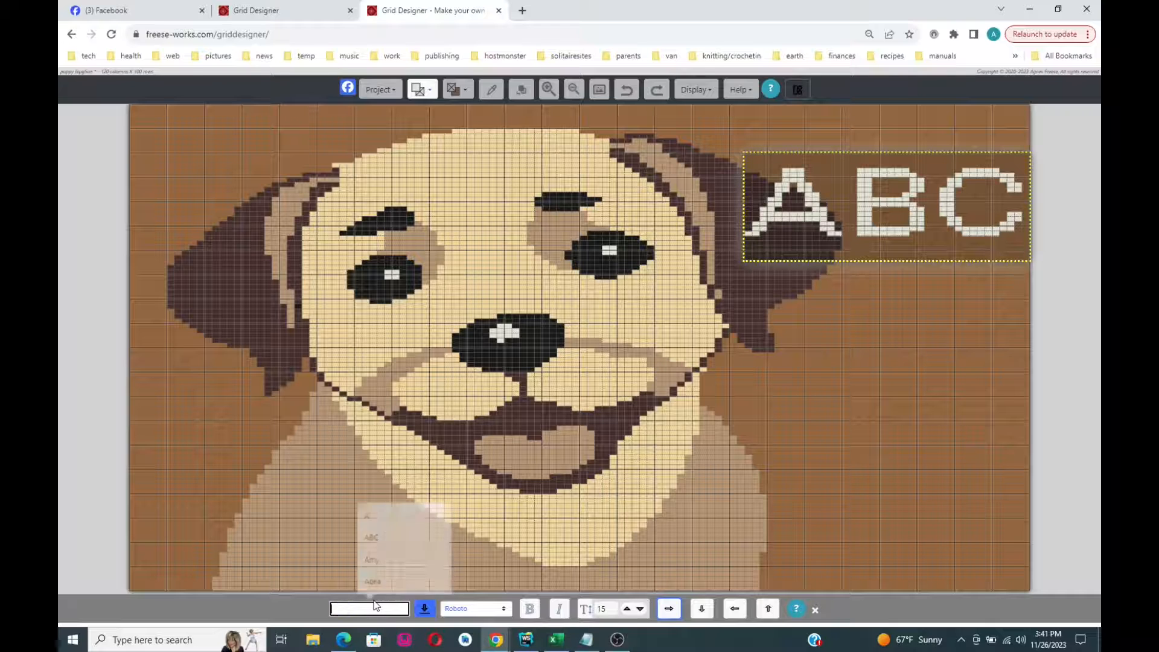
type("B")
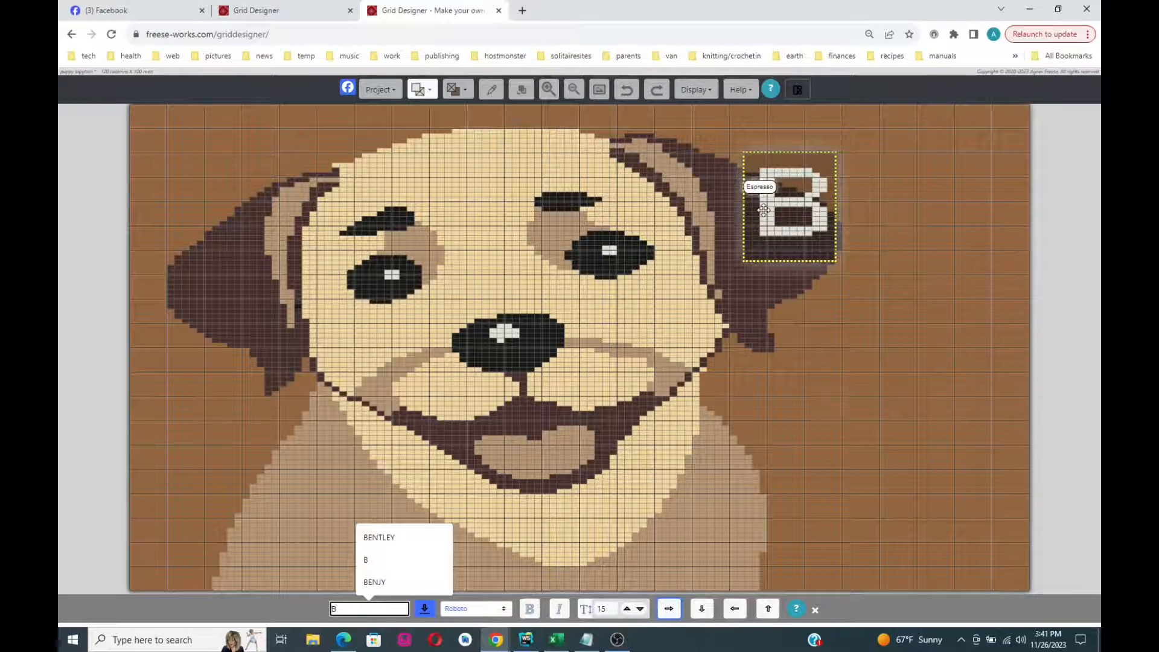
left_click_drag(765, 210, 868, 202)
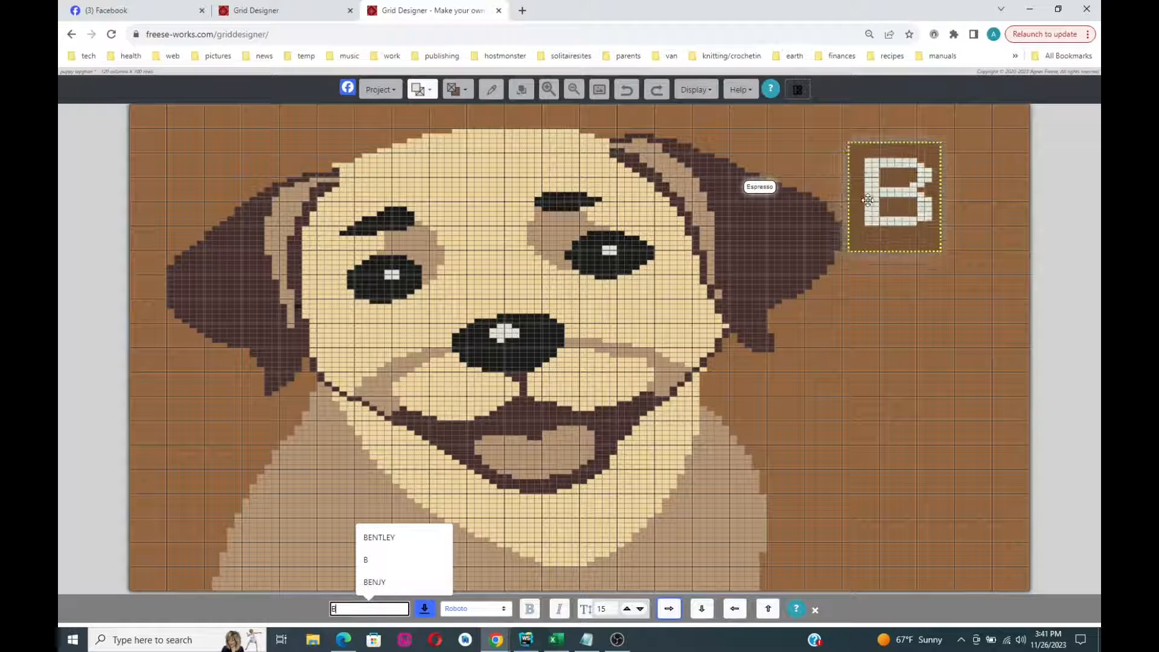
- Make the B bold and dark brown, chosen from the already-used colours
left_click(434, 95)
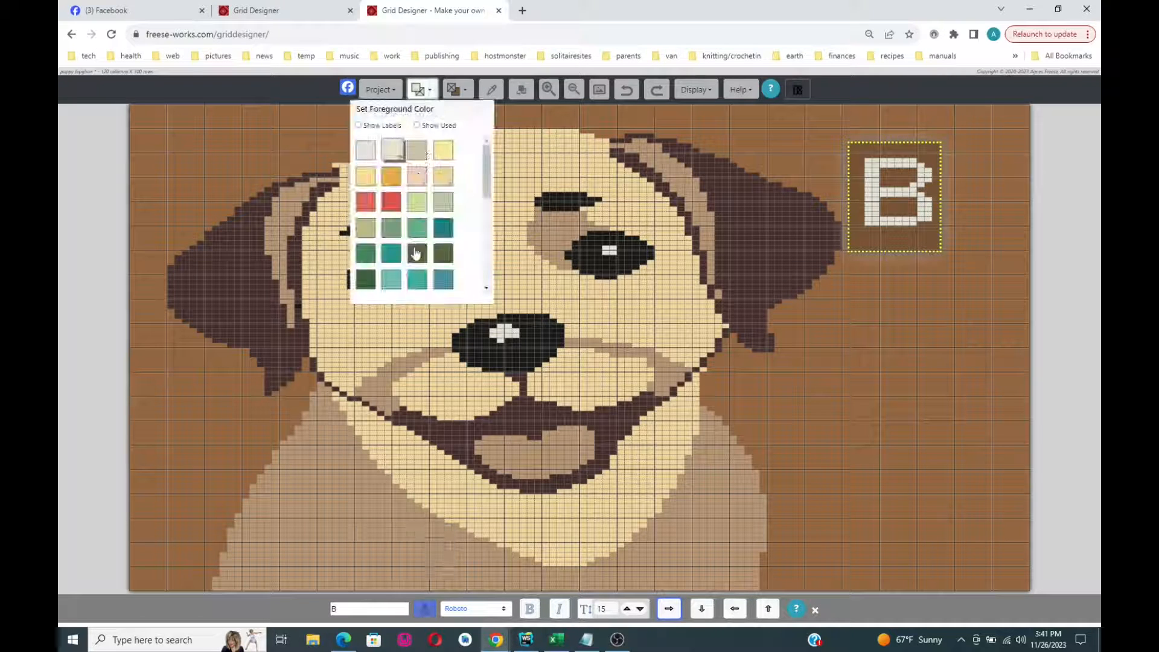
scroll(415, 249, "down", 2)
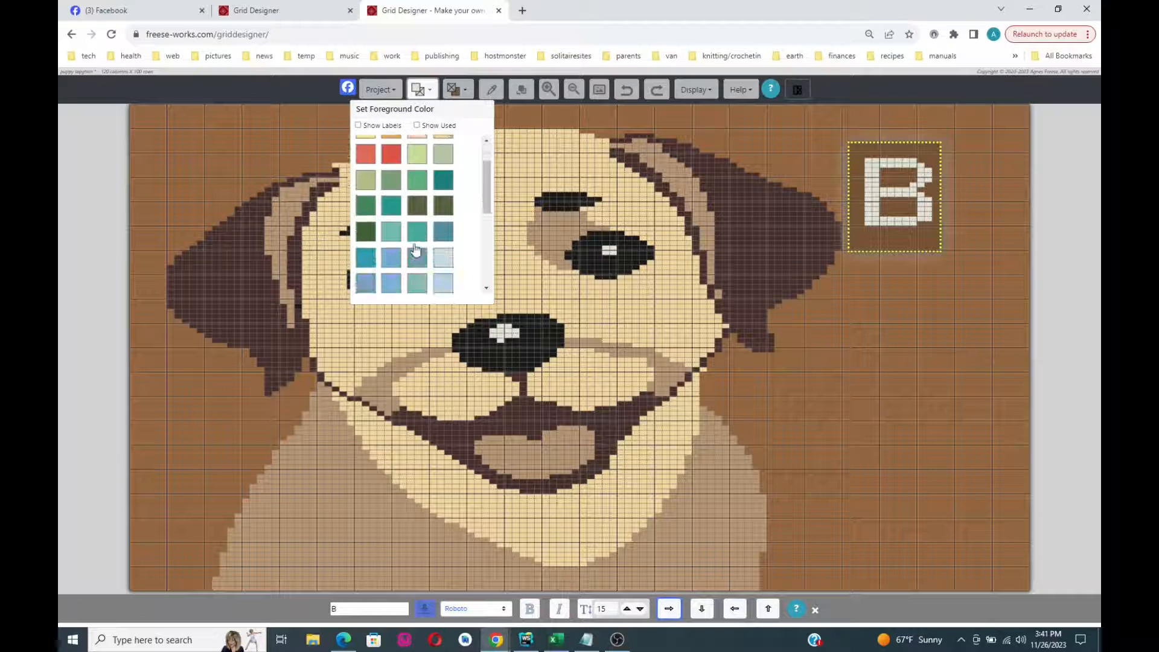
left_click(416, 126)
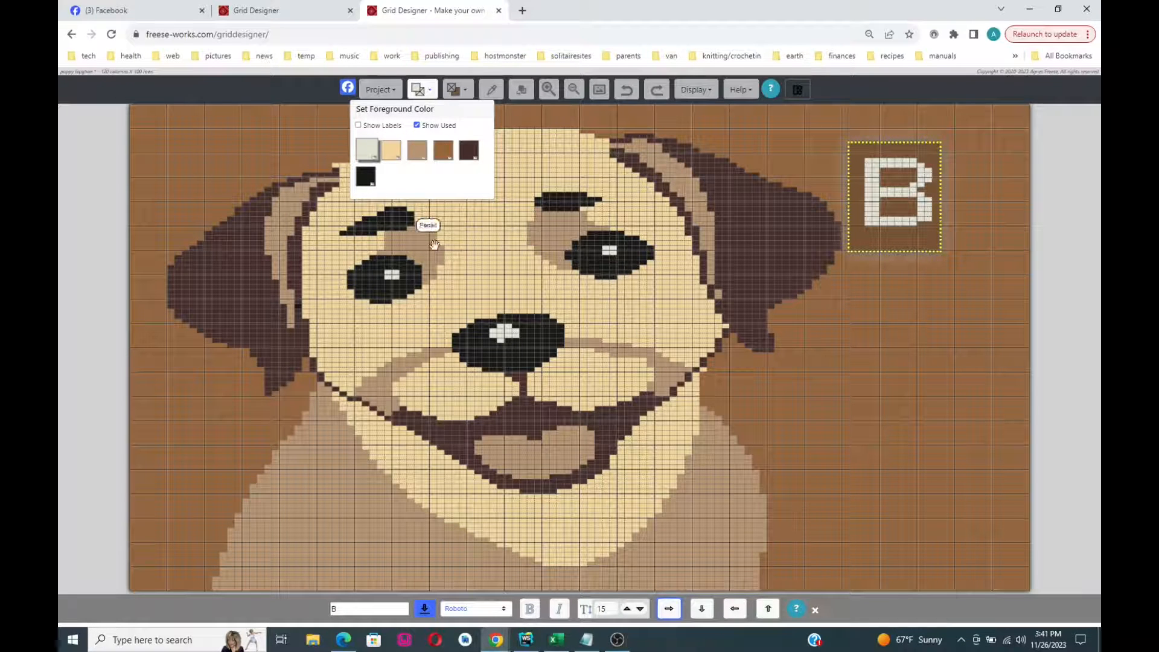
left_click(470, 151)
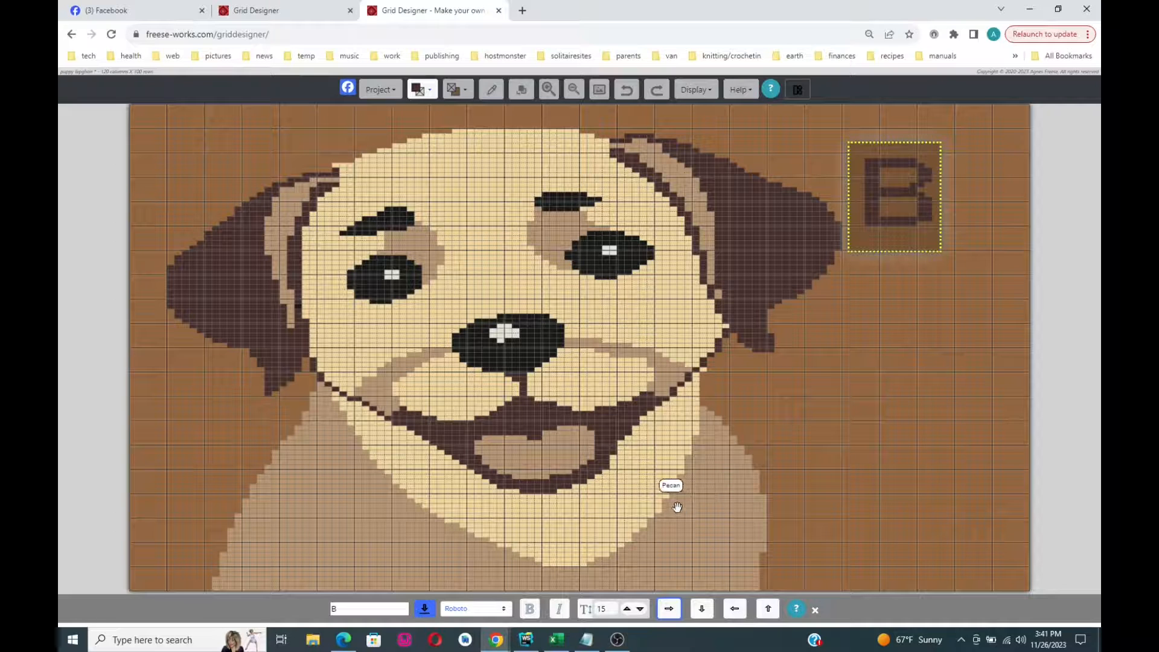
left_click(506, 610)
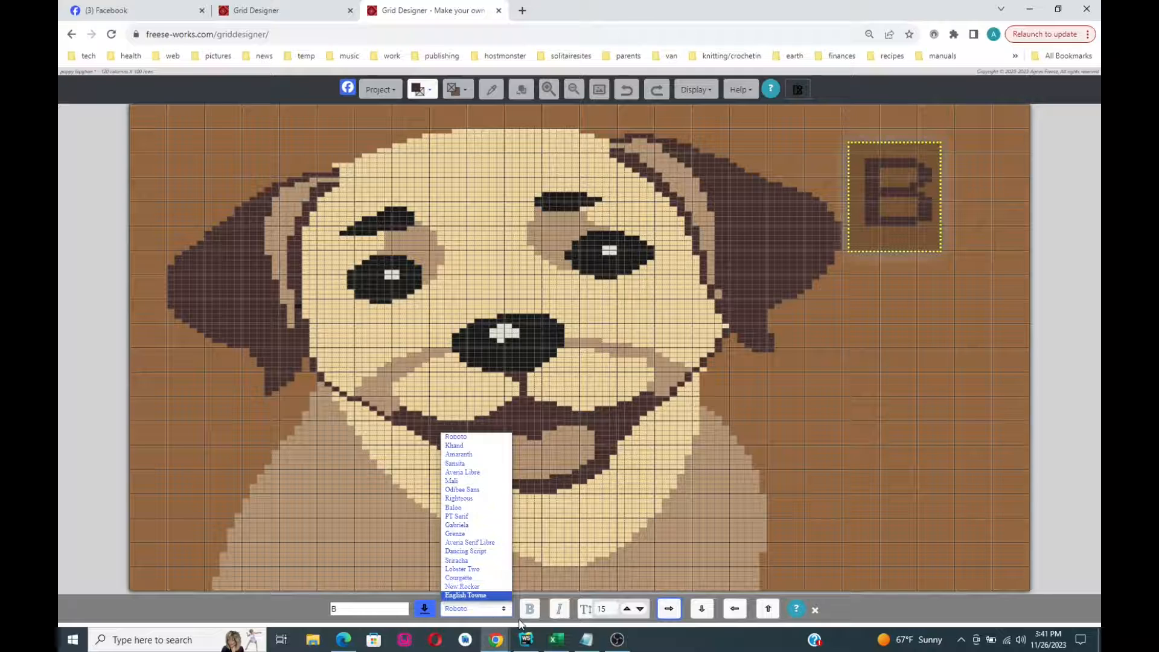
left_click(531, 615)
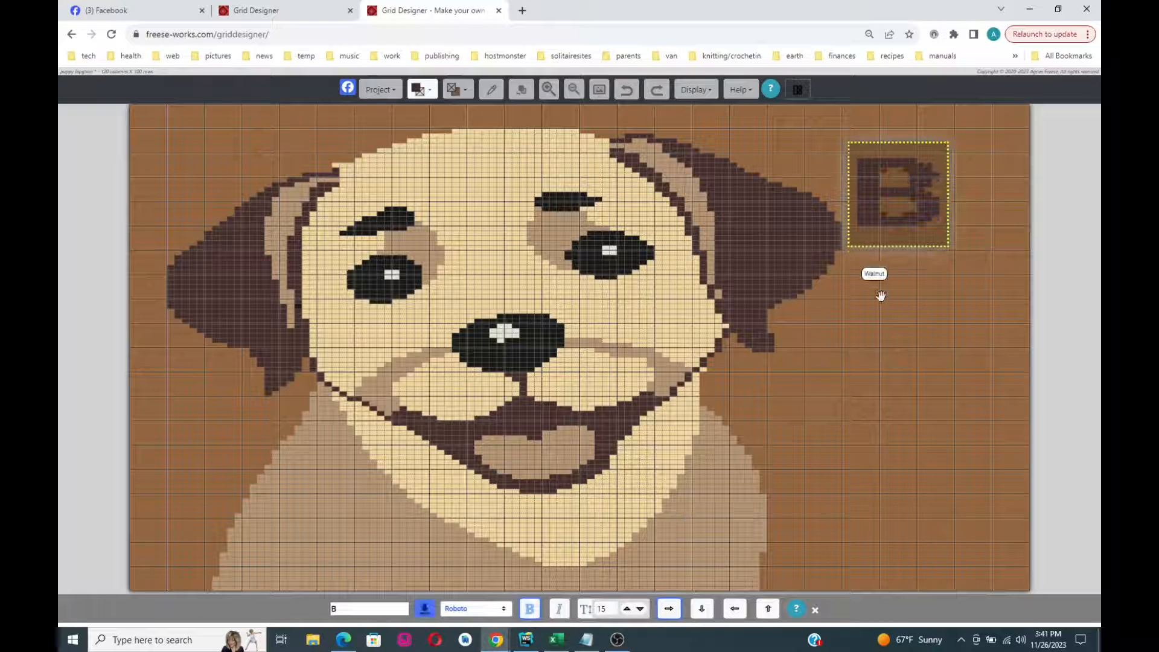
- Set the B to size 14 and position it near the top edge
mouse_move(920, 218)
left_mouse_down()
mouse_move(930, 224)
mouse_move(918, 218)
left_mouse_up()
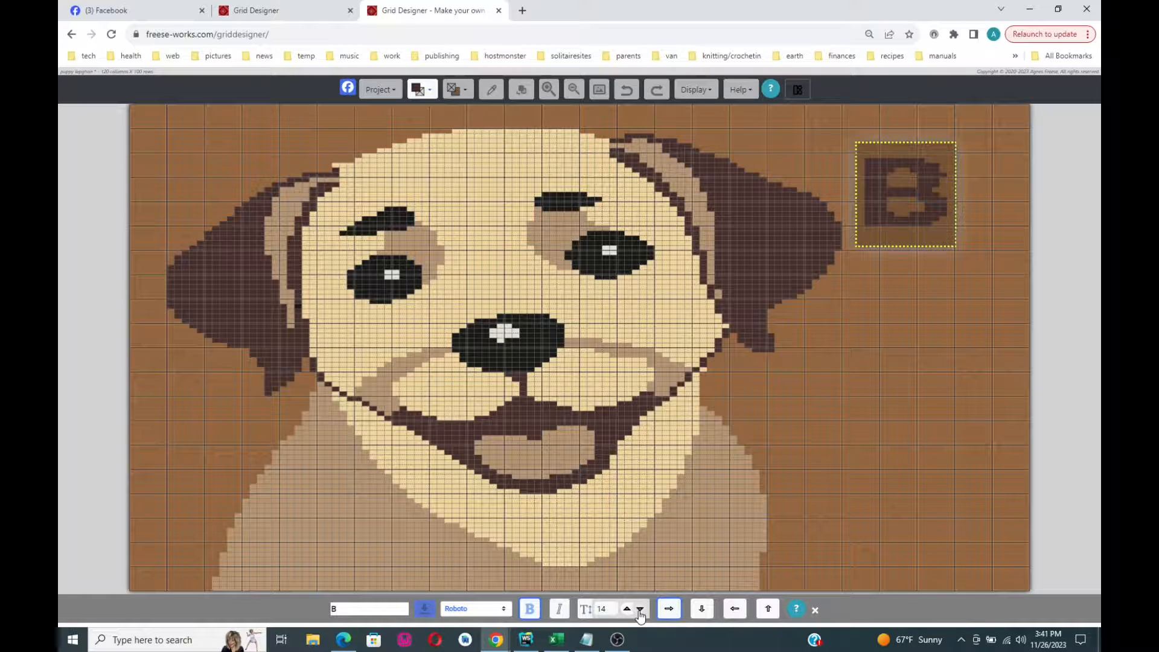
left_click(640, 609)
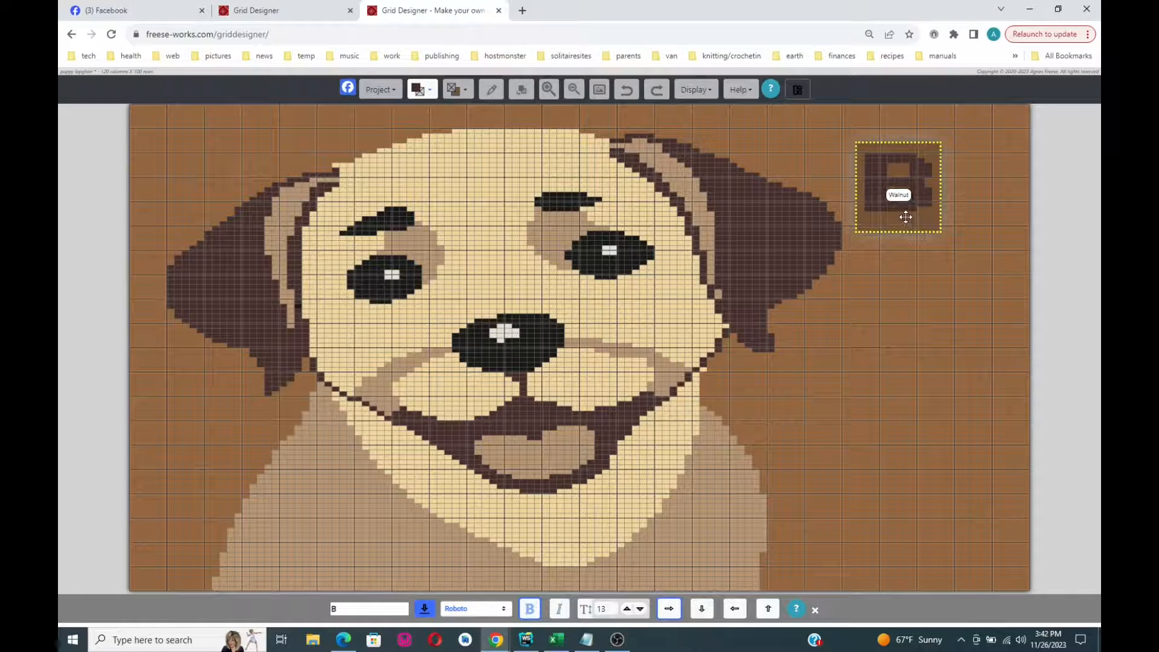
left_click_drag(905, 216, 911, 217)
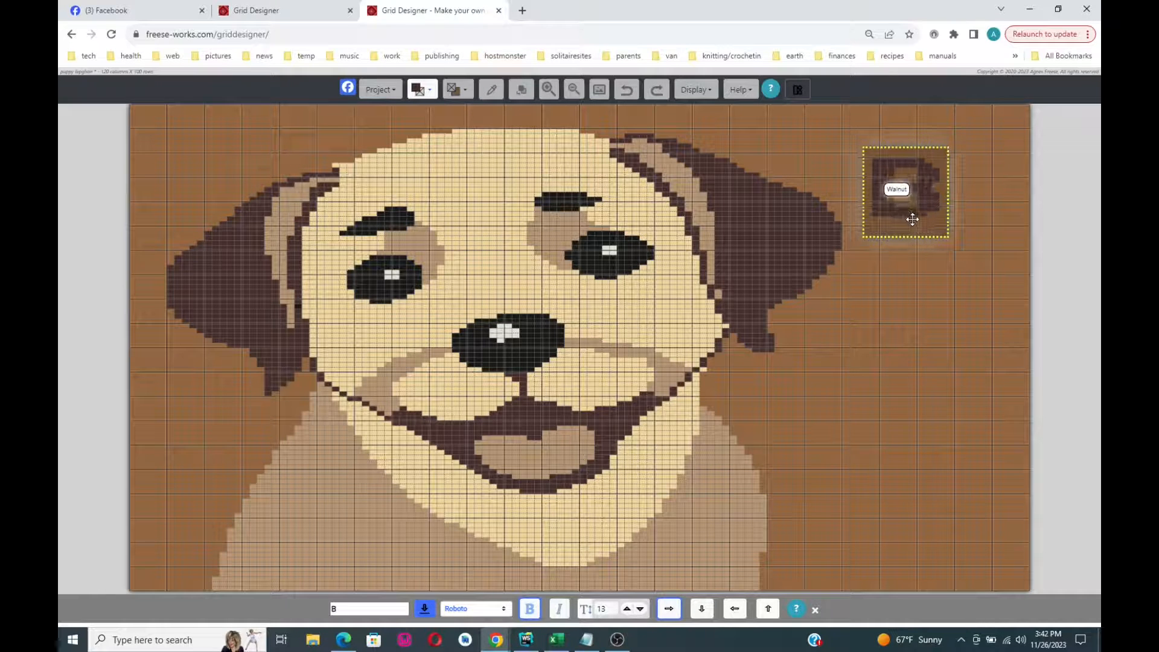
left_click(627, 609)
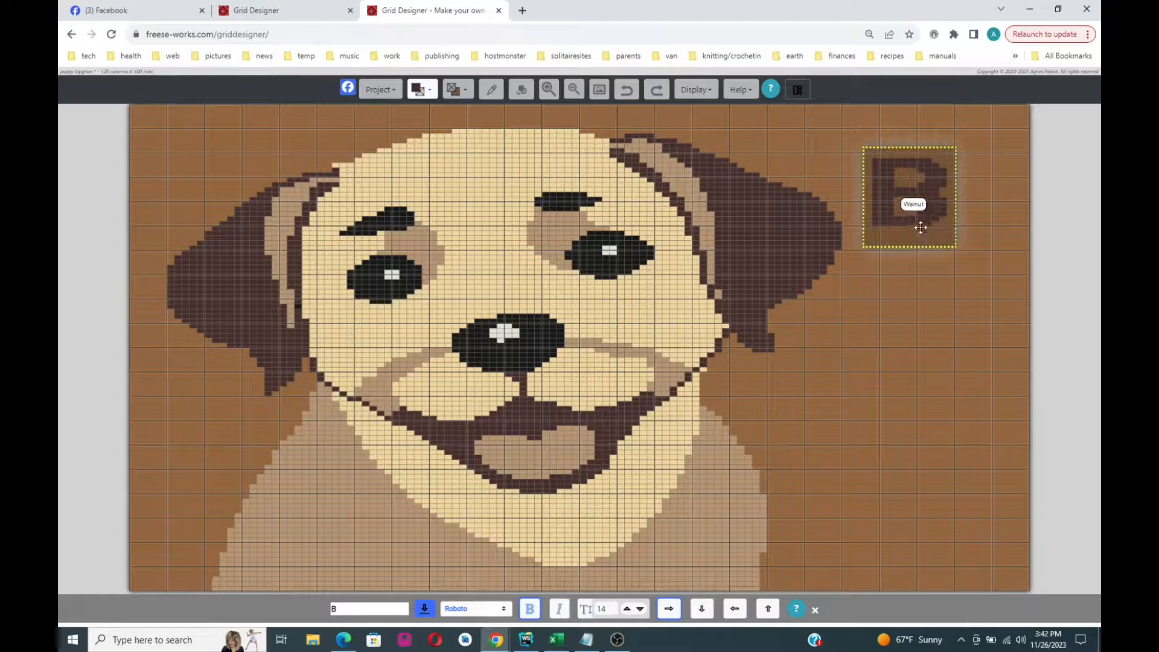
left_click_drag(915, 228, 922, 226)
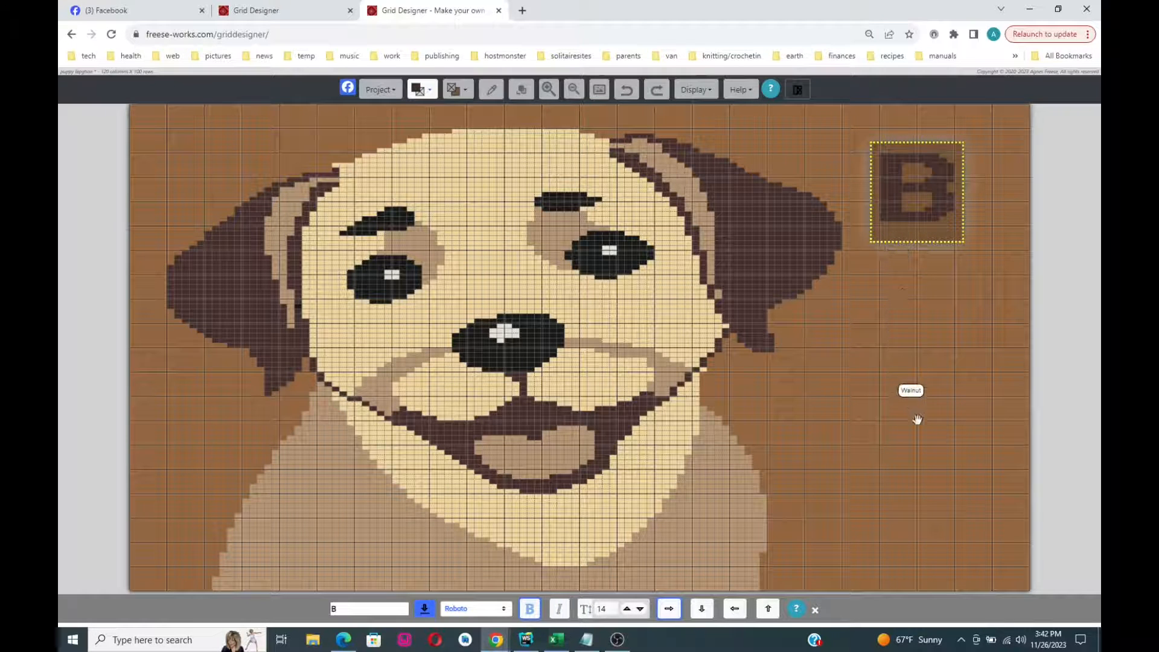
left_click_drag(901, 206, 900, 191)
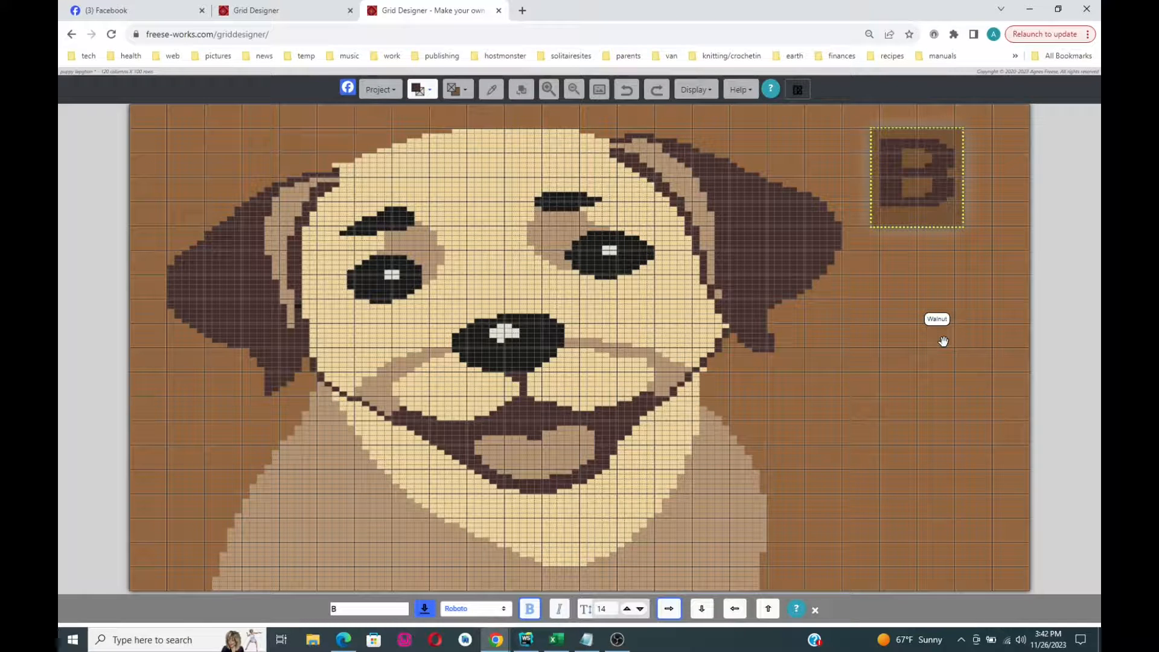
- Stamp the B, then place an E one row below it and commit it
left_click(425, 609)
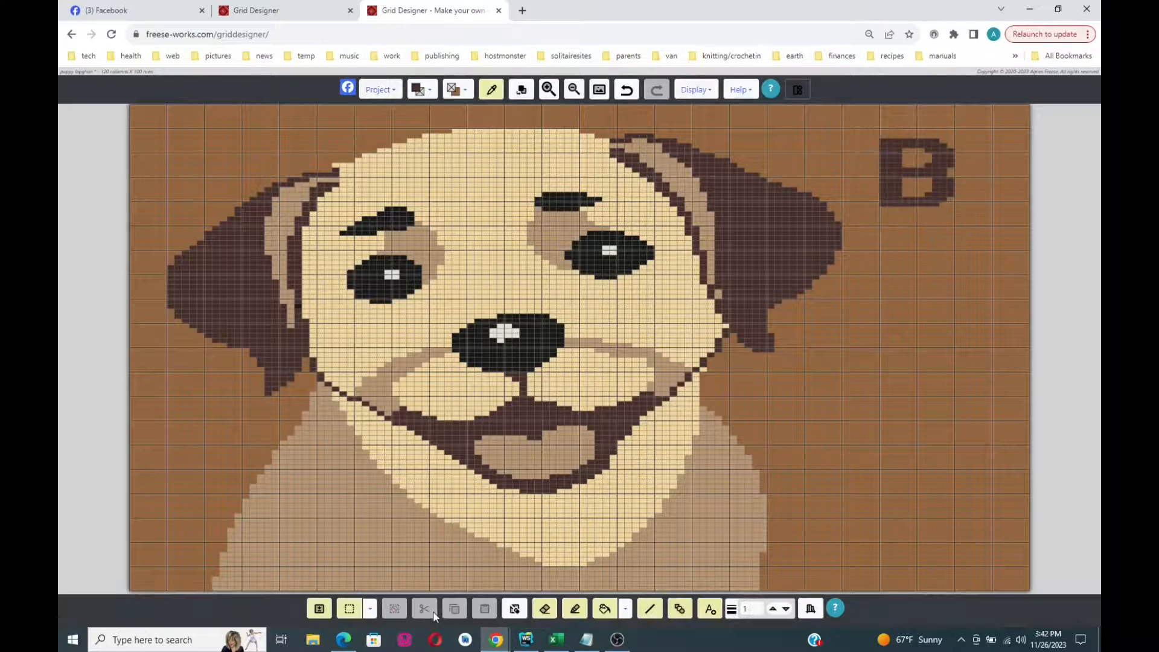
left_click(709, 610)
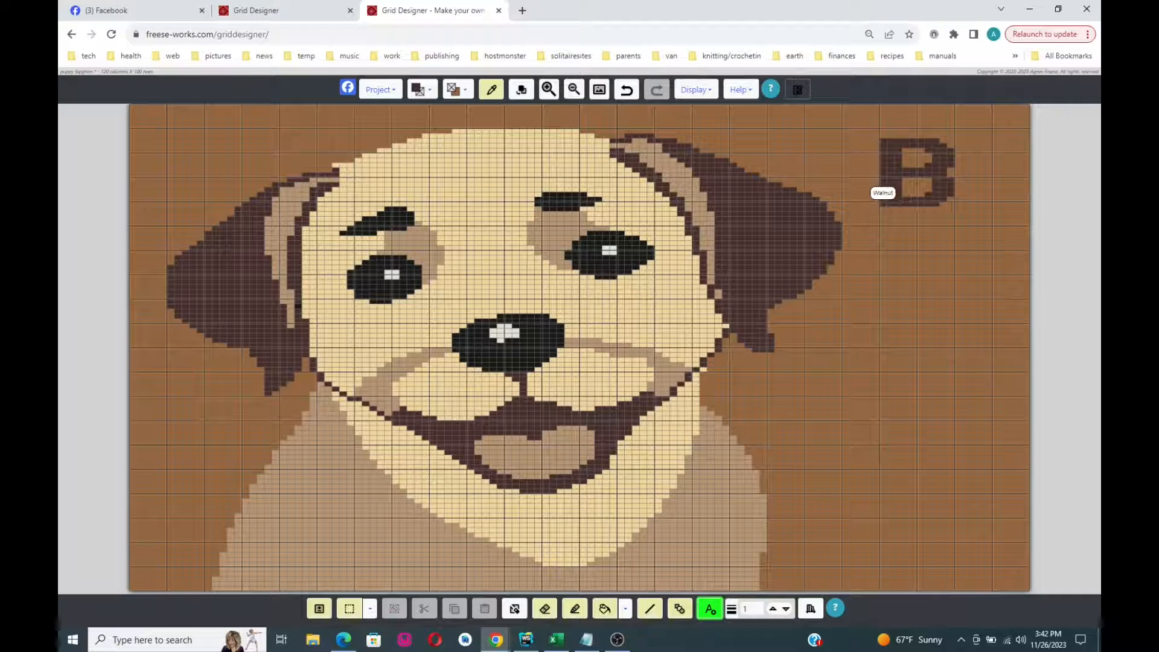
left_click(898, 233)
mouse_move(917, 246)
left_mouse_down()
mouse_move(970, 290)
mouse_move(964, 320)
left_mouse_up()
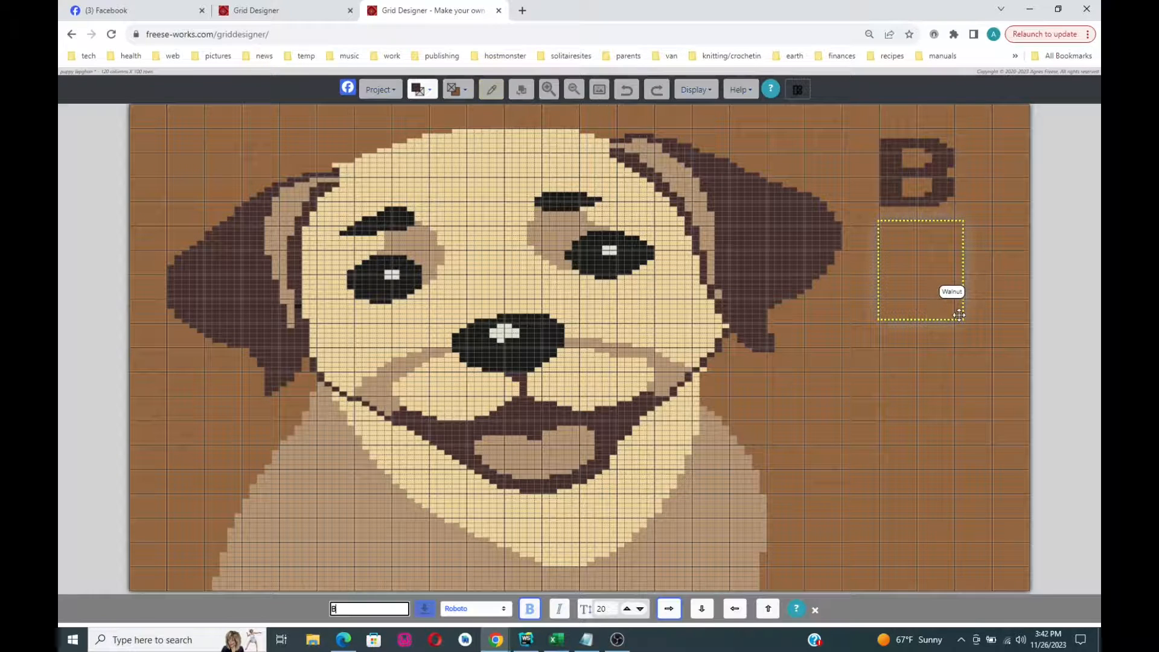
left_click(335, 609)
type("E")
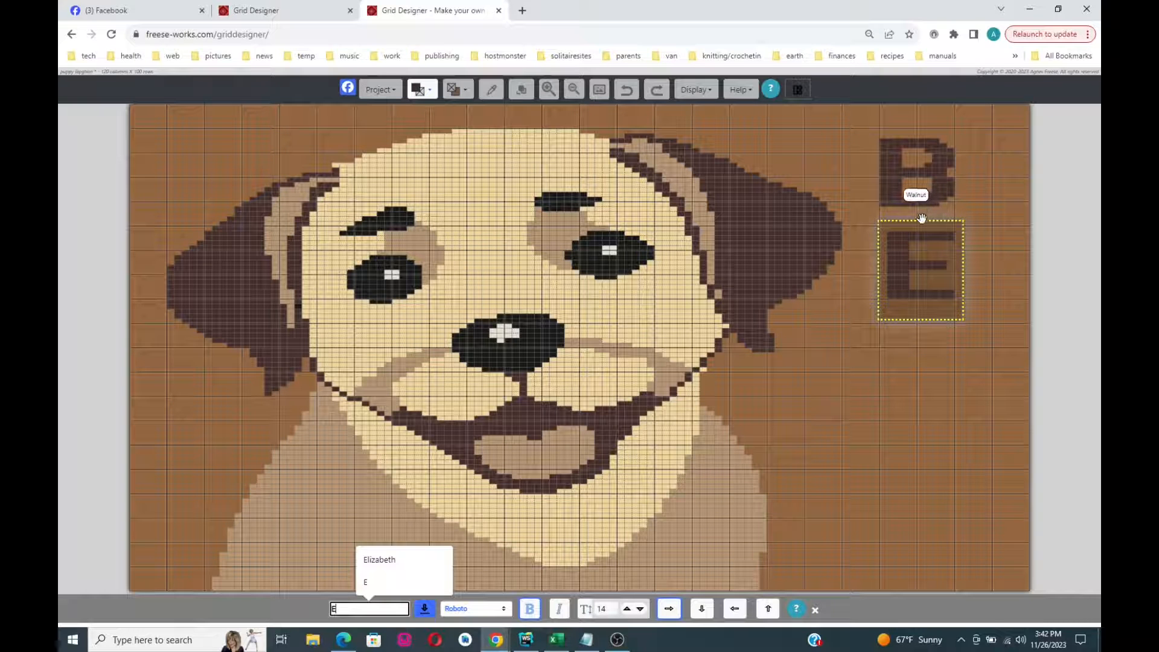
left_click_drag(909, 262, 909, 263)
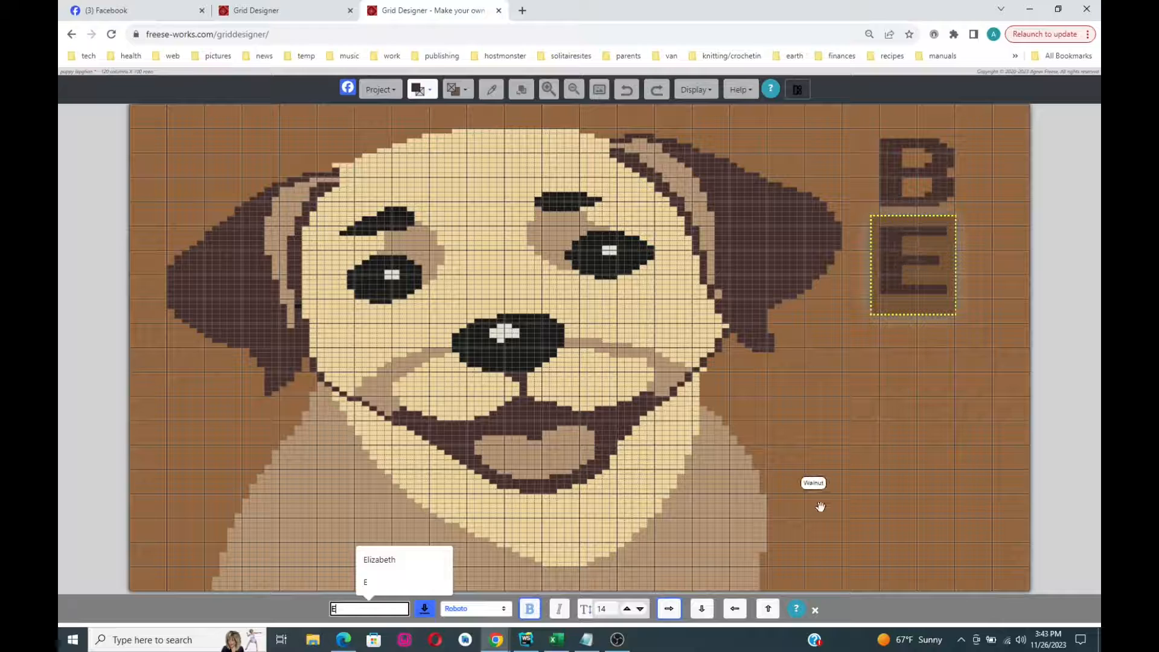
left_click(425, 609)
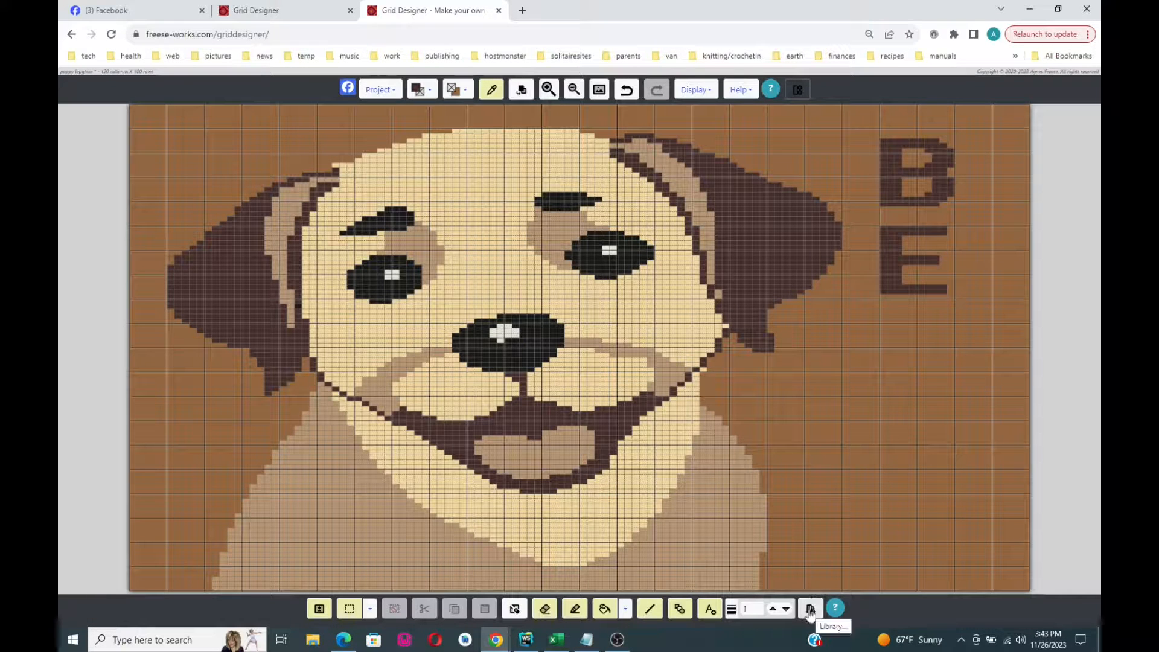
- Stamp a bold size-14 N in a text box below the E
left_click(709, 608)
left_click_drag(871, 308, 970, 401)
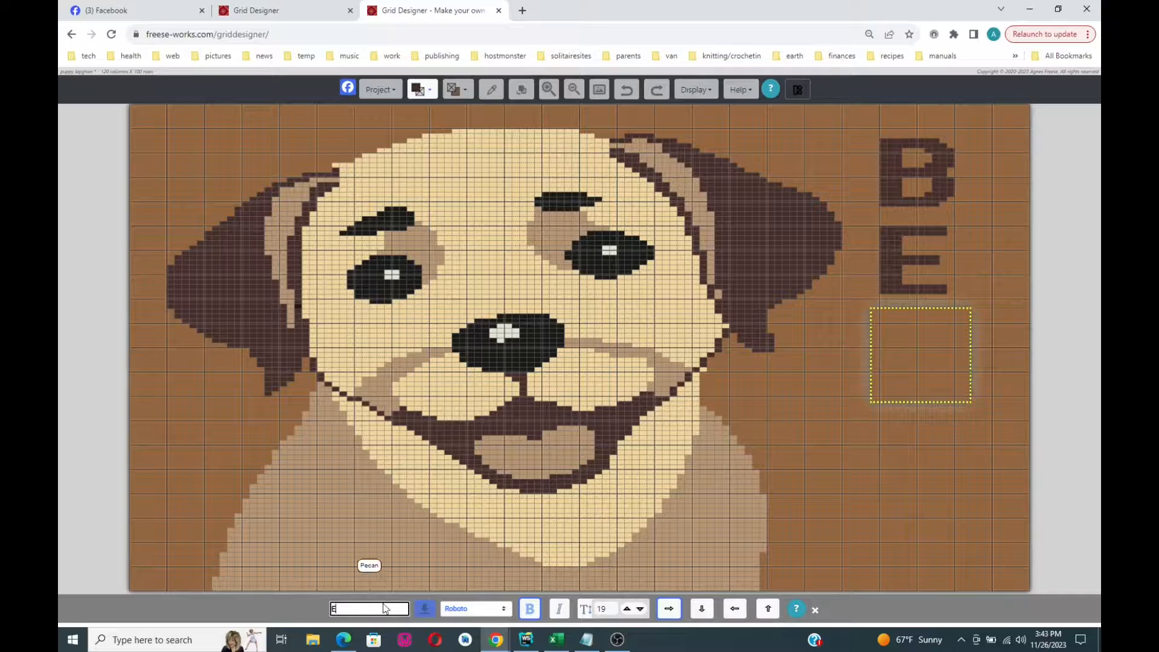
type("E")
key("BackSpace")
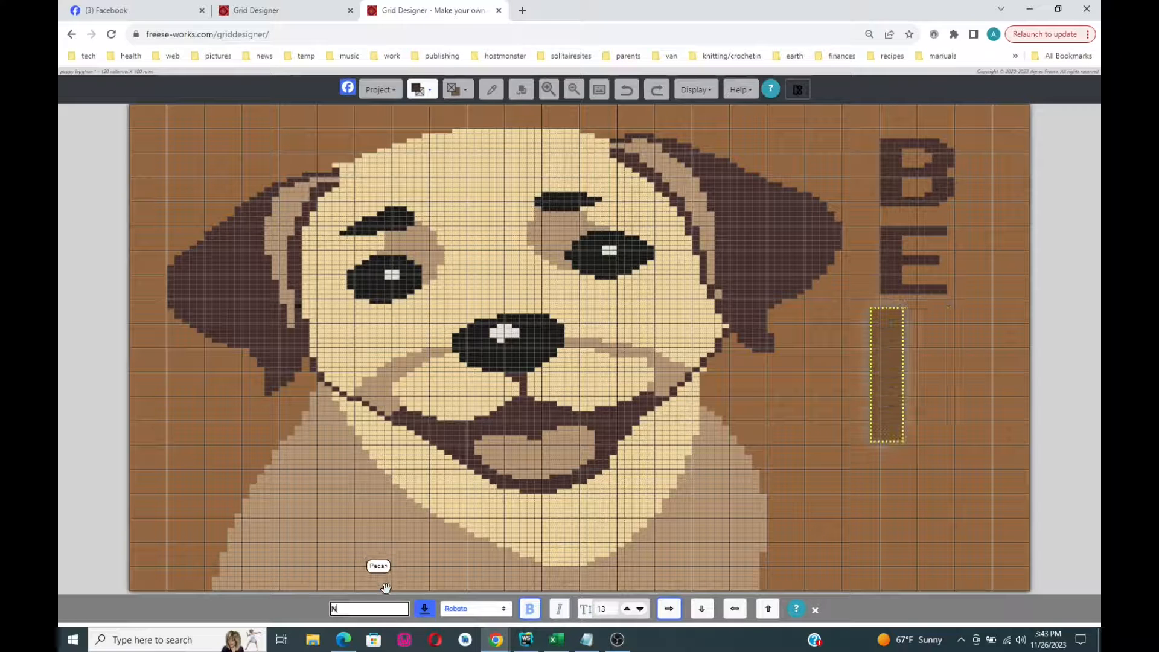
type("N")
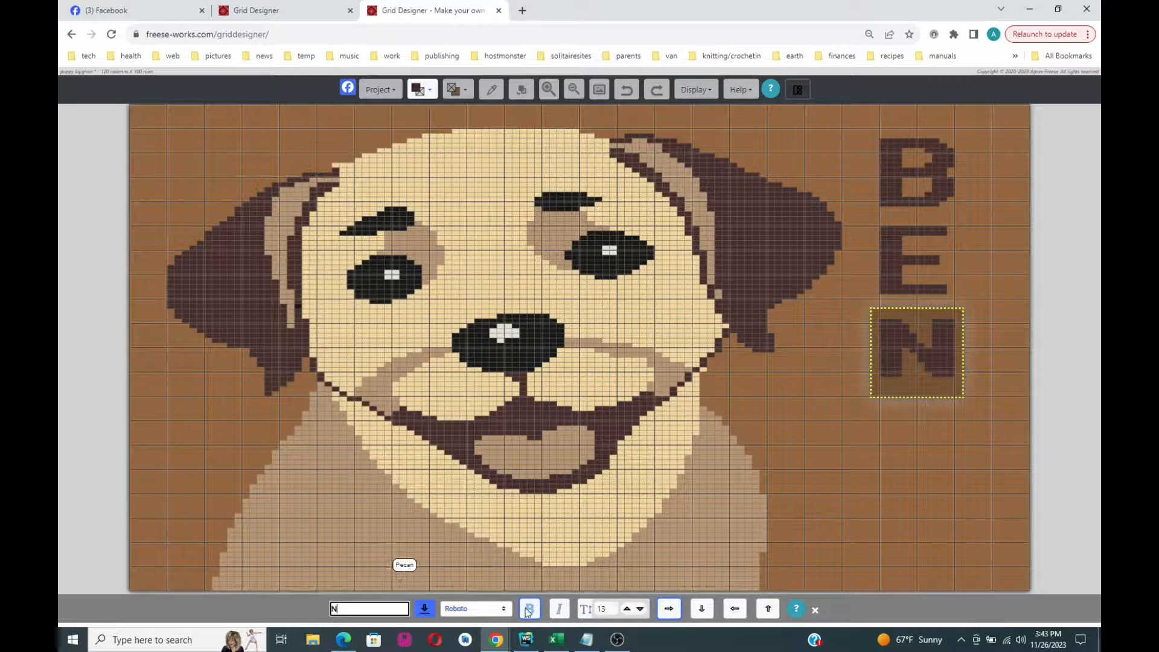
left_click(528, 608)
left_click(626, 609)
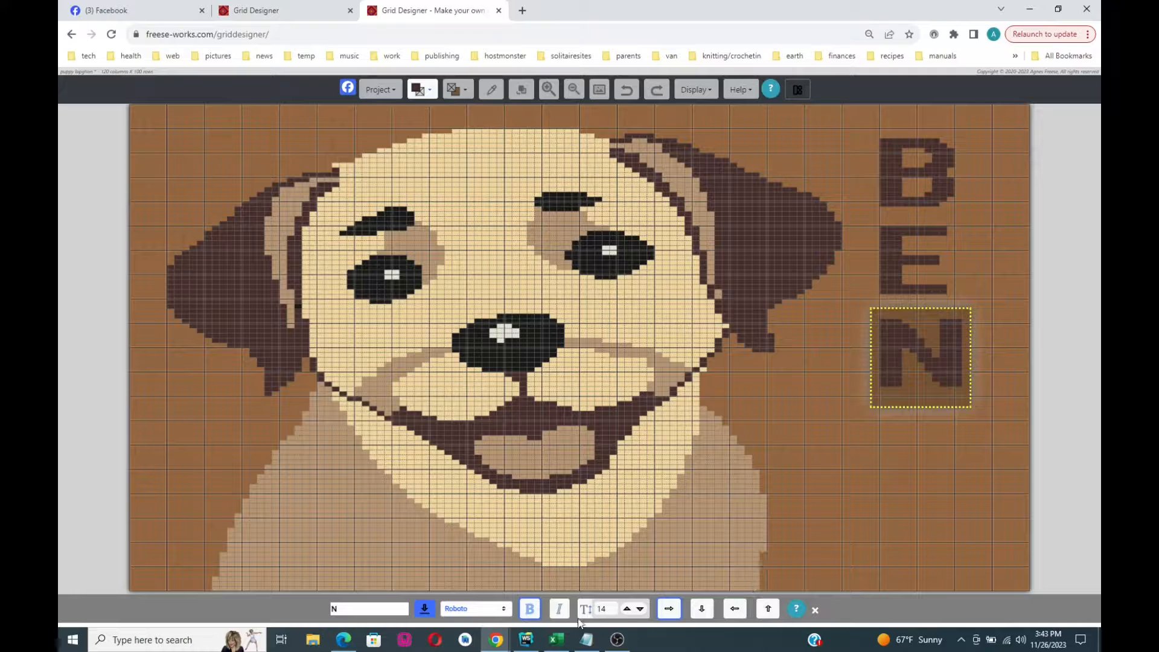
left_click(424, 608)
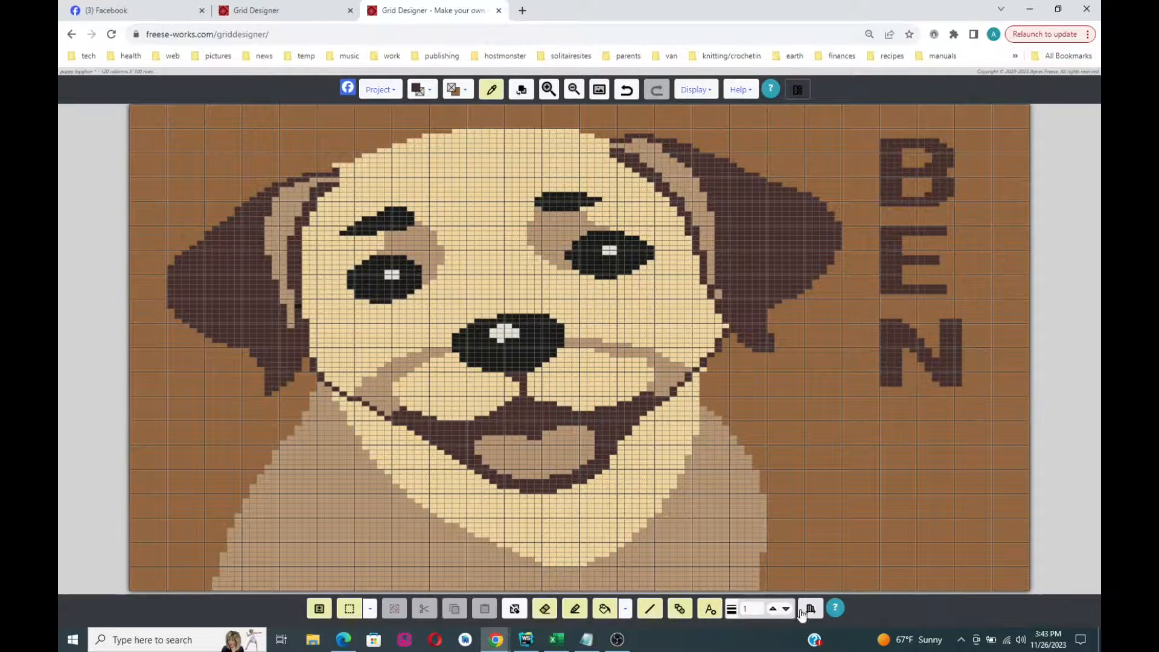
- Stamp a size-14 J below the N, shifted one column right
left_click(710, 608)
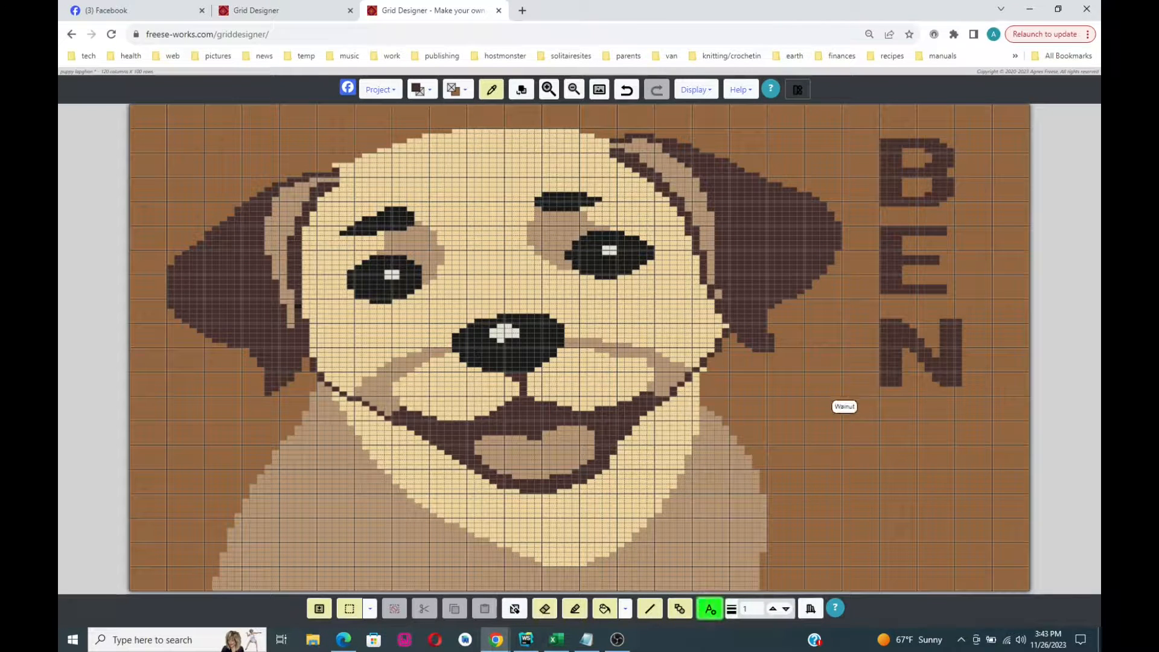
left_click_drag(870, 401, 972, 490)
key("BackSpace")
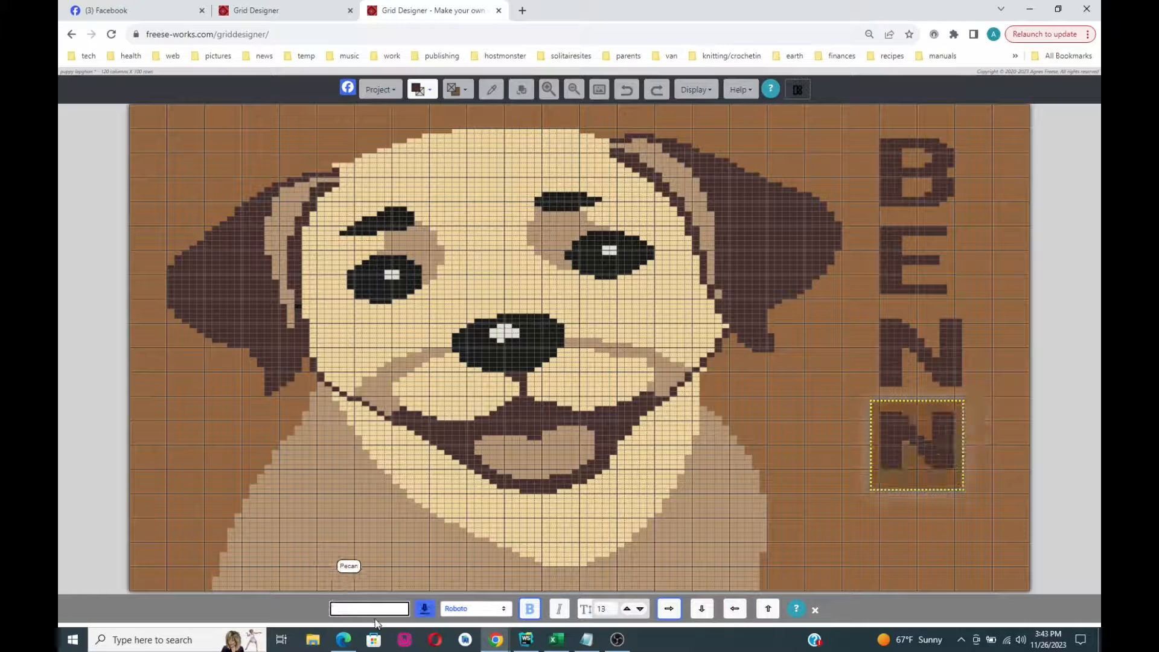
type("J")
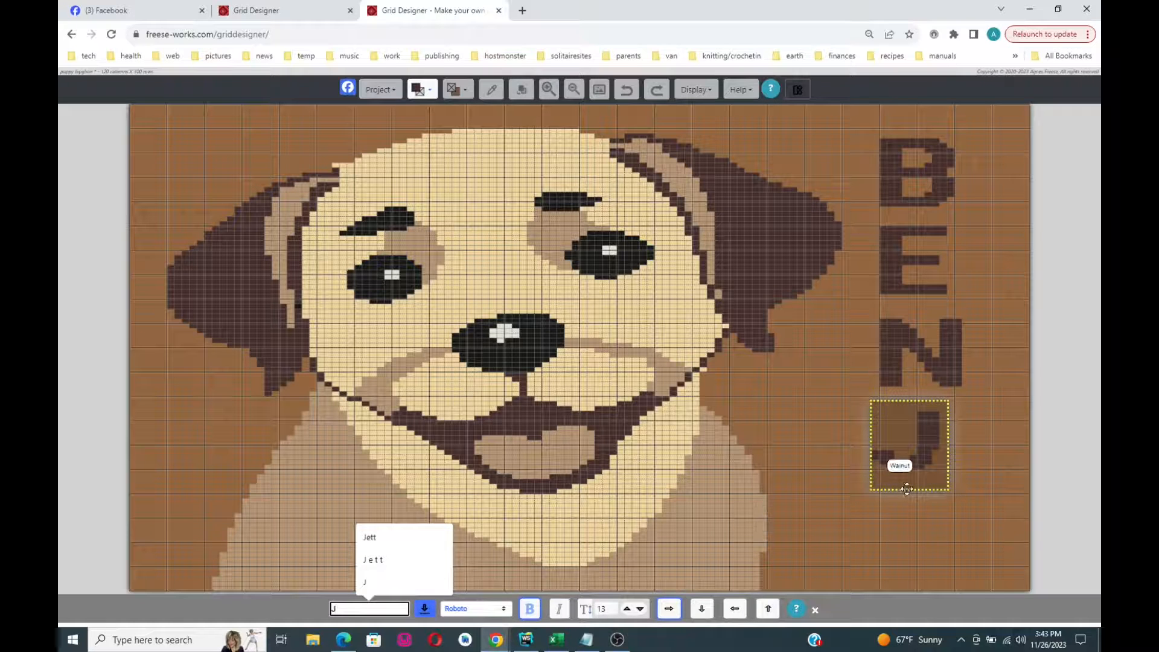
left_click(626, 609)
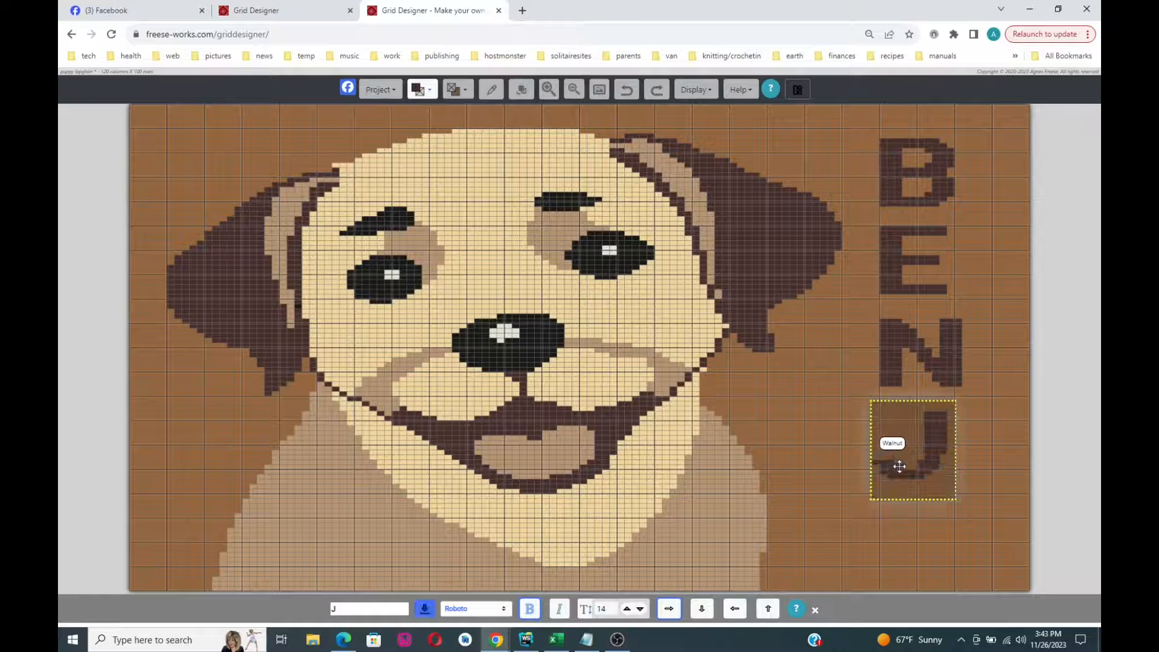
left_click_drag(899, 467, 902, 465)
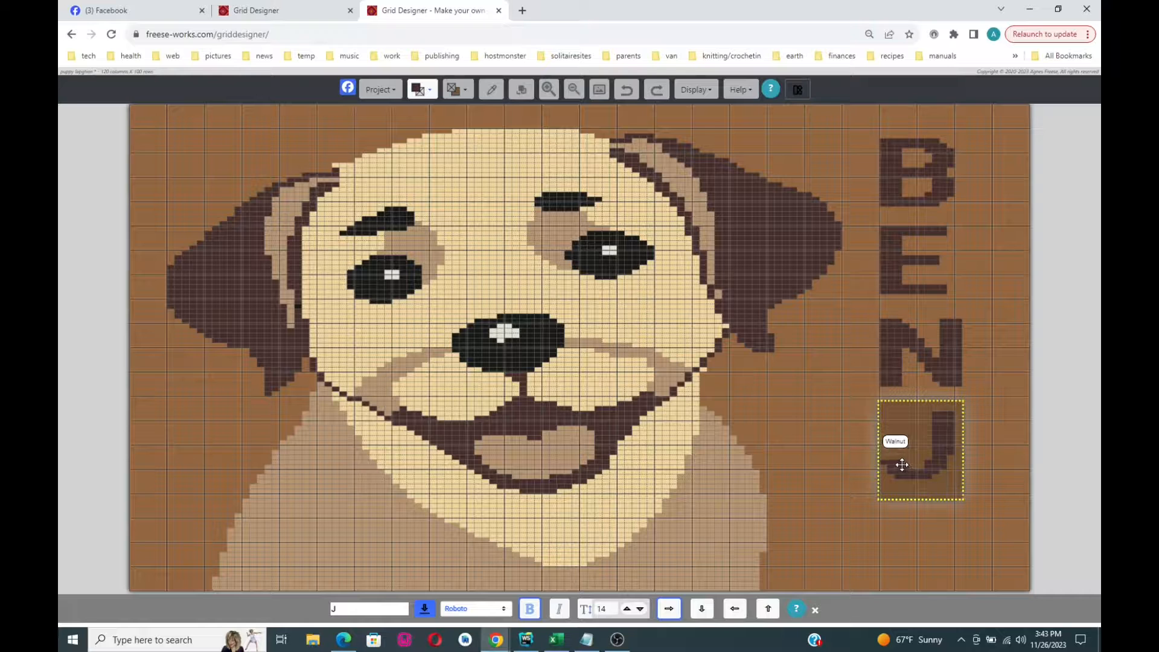
left_click(424, 608)
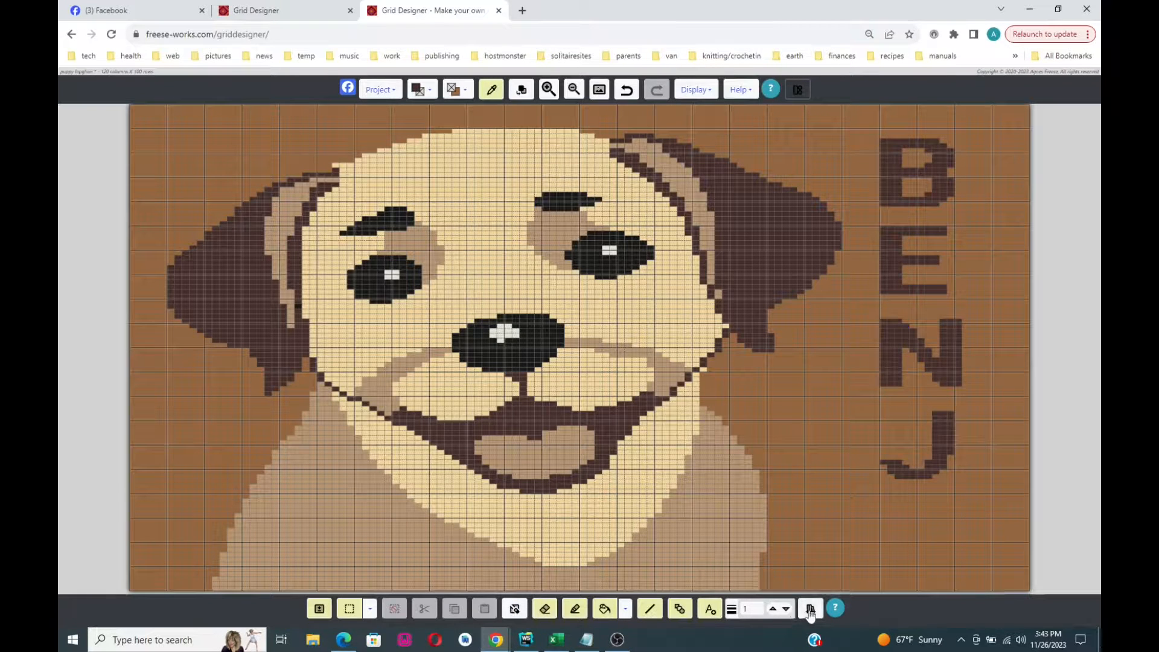
- Stamp an enlarged Y aligned one row under the J
left_click(709, 608)
left_click(890, 537)
left_click_drag(917, 563, 970, 582)
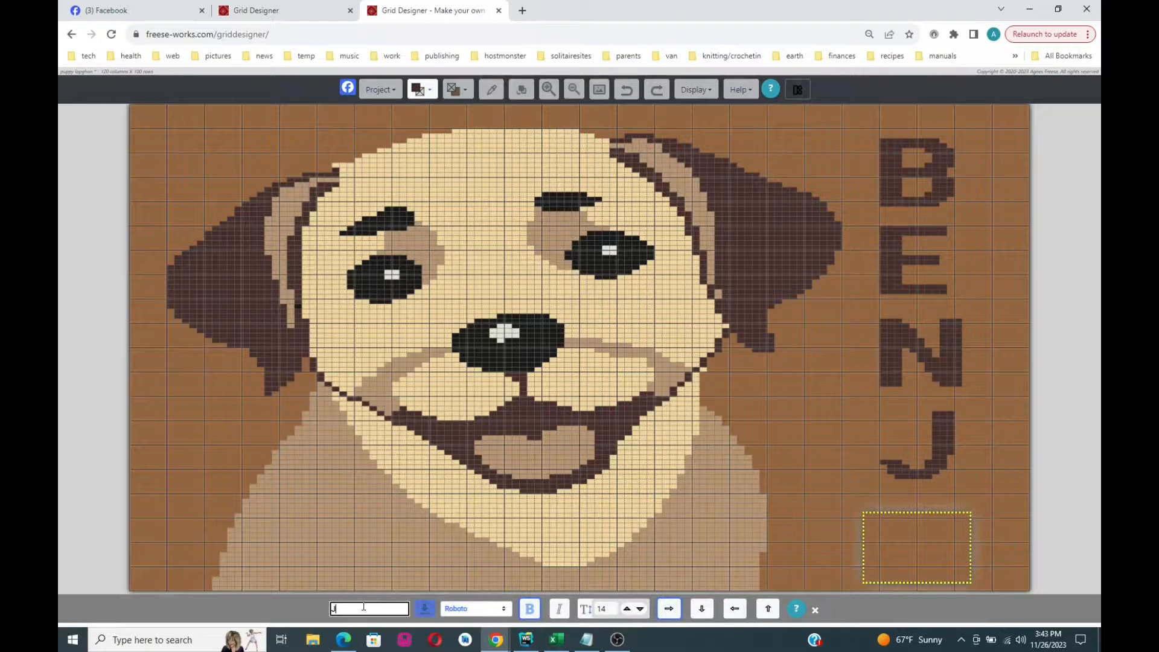
key("BackSpace")
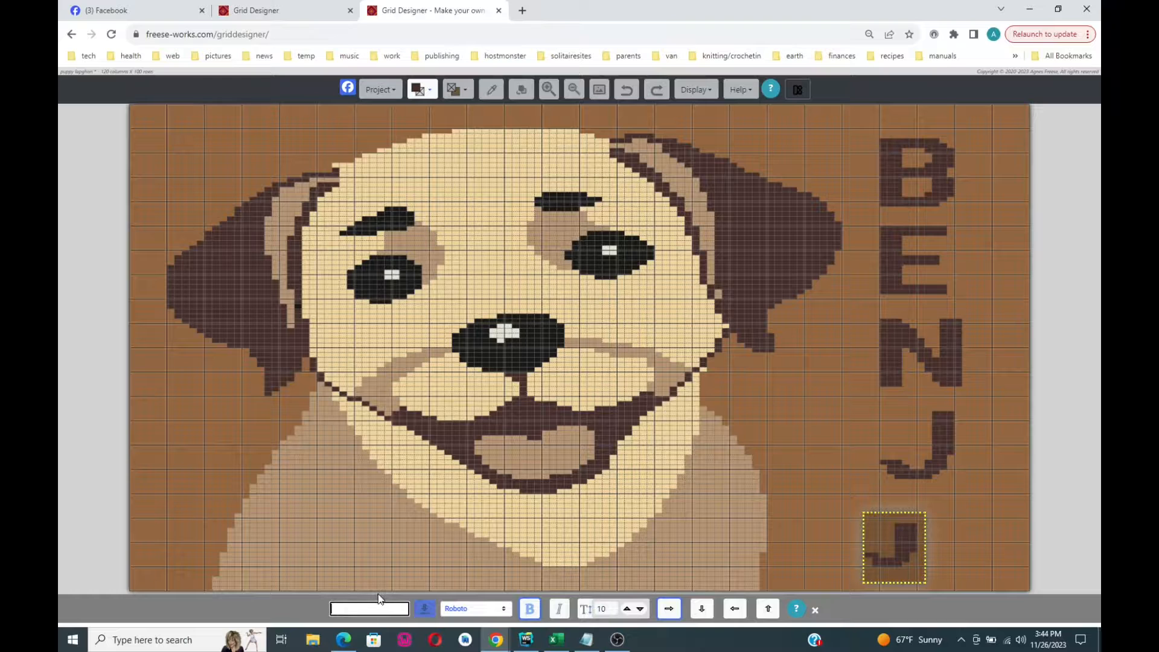
type("I")
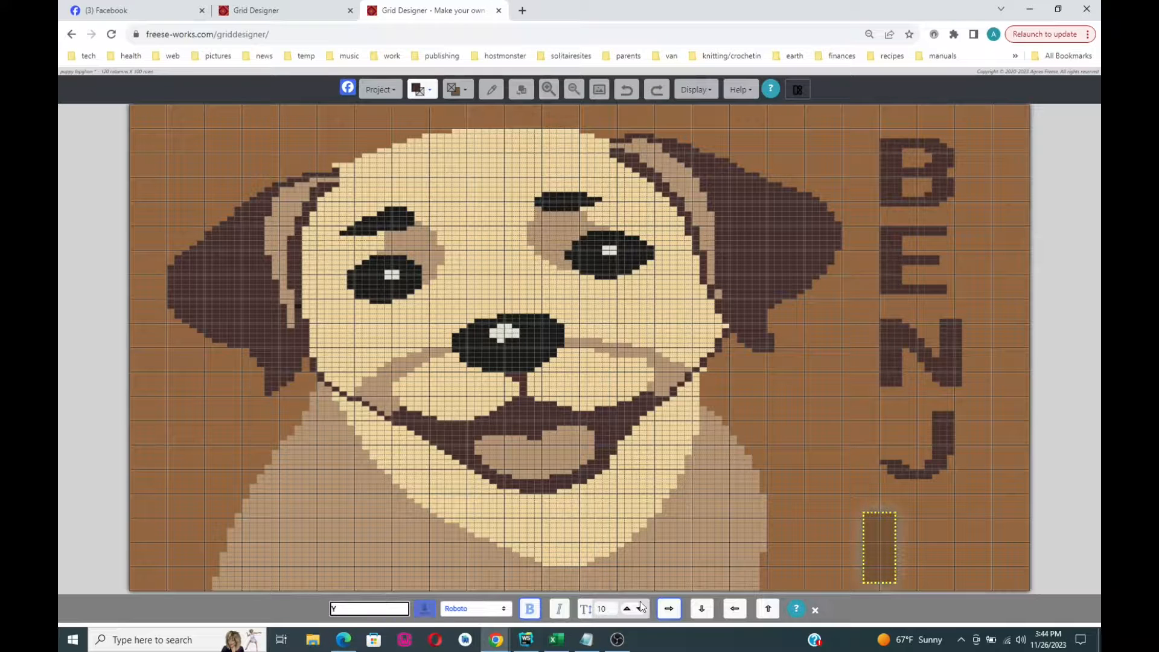
left_click(665, 610)
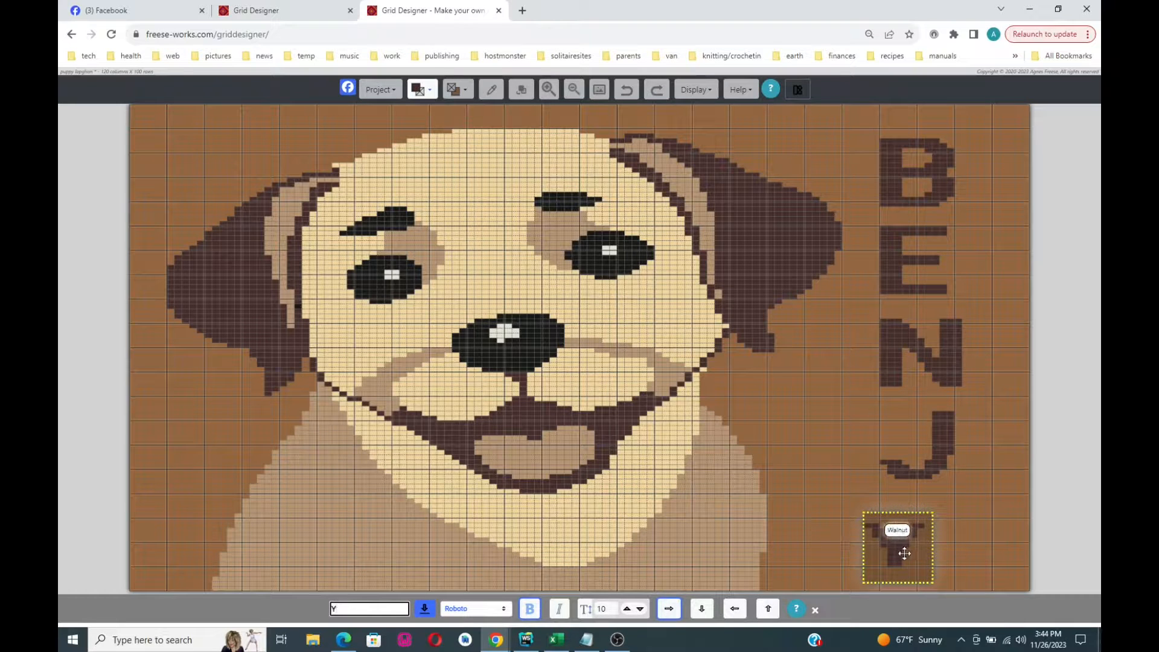
left_click_drag(900, 551, 913, 531)
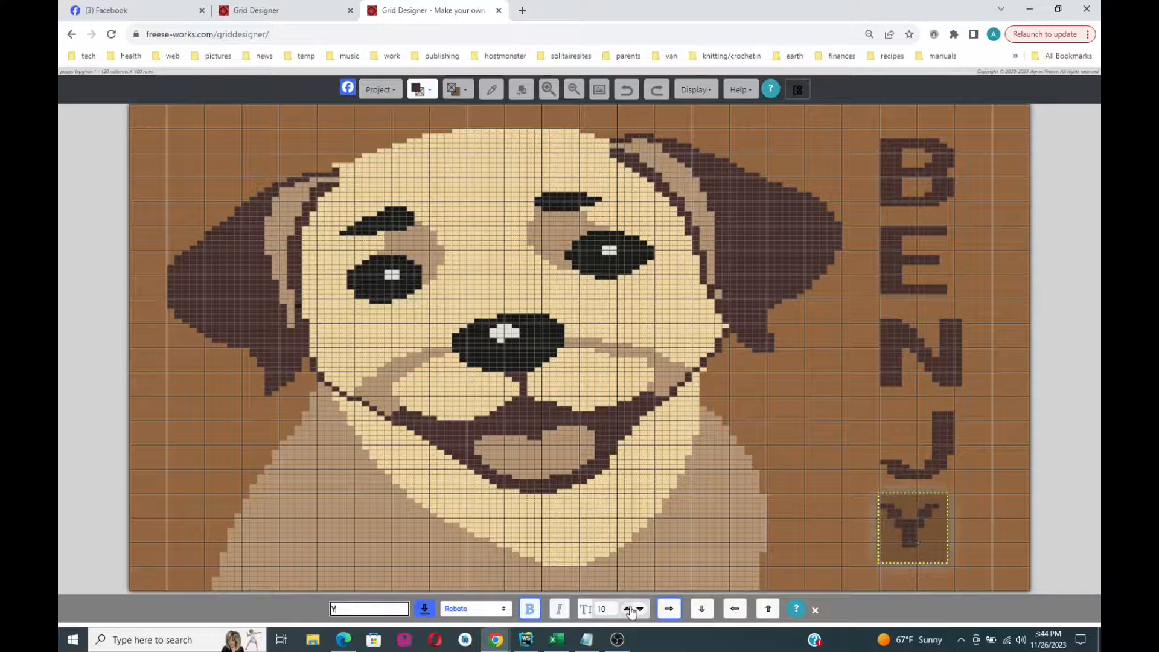
left_click(628, 608)
left_click(628, 608)
left_click(628, 608)
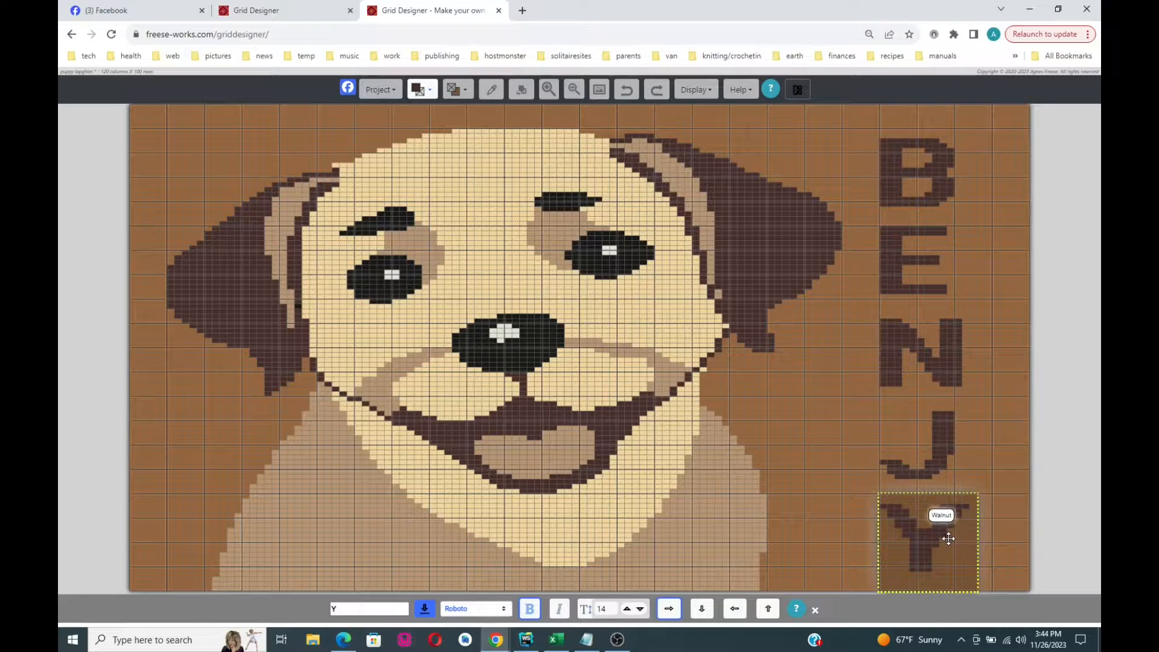
left_click_drag(947, 539, 948, 533)
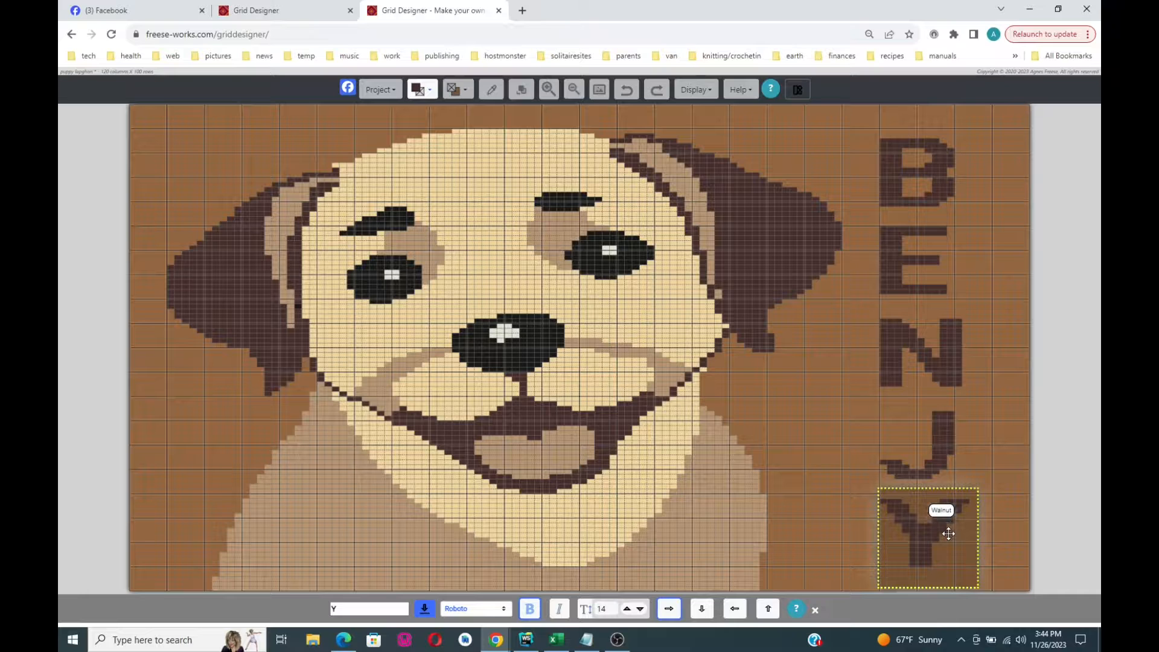
left_click(425, 608)
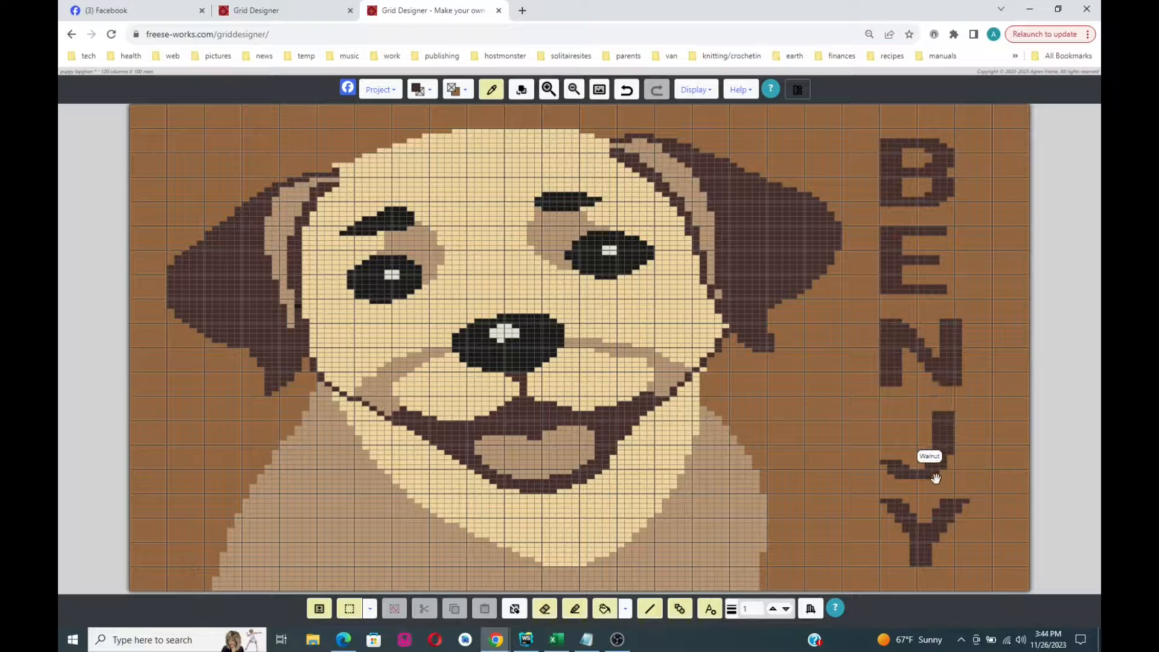
- Select the Pencil tool to draw individual cells again
left_click(574, 608)
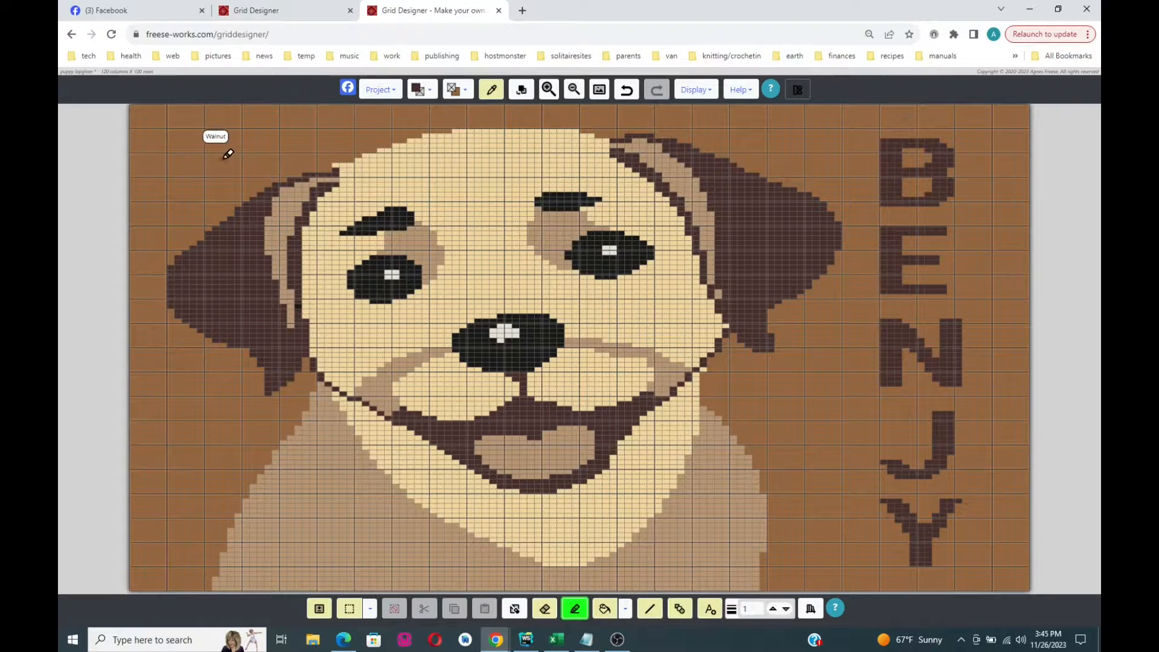
left_click(130, 71)
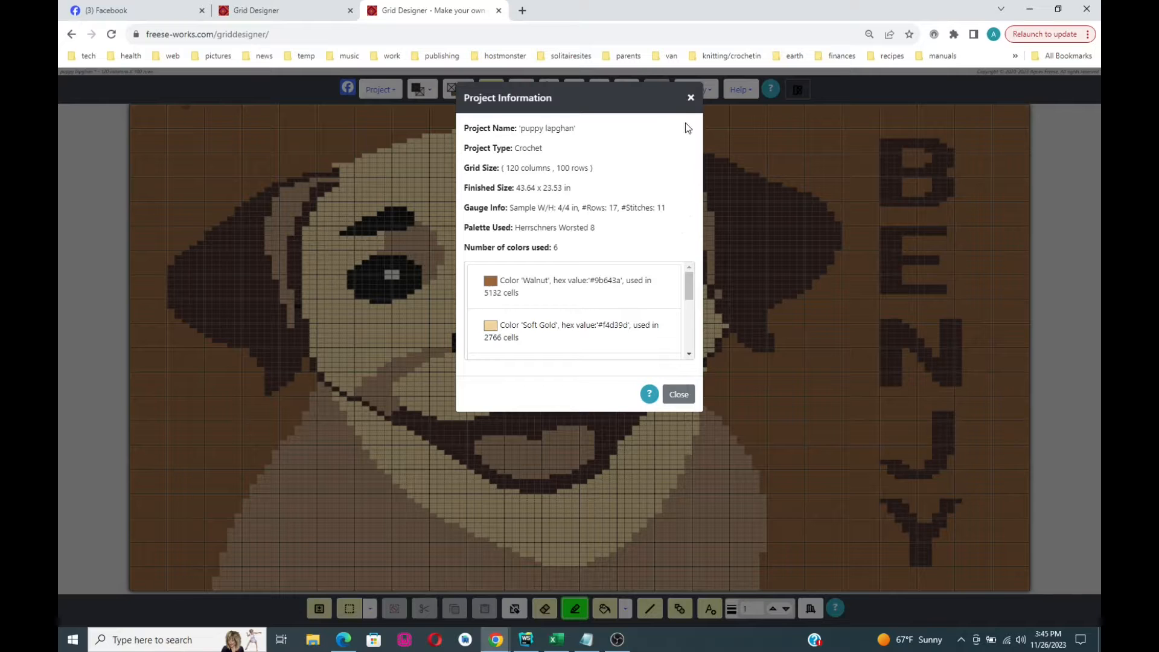
left_click_drag(689, 287, 686, 234)
left_click(690, 99)
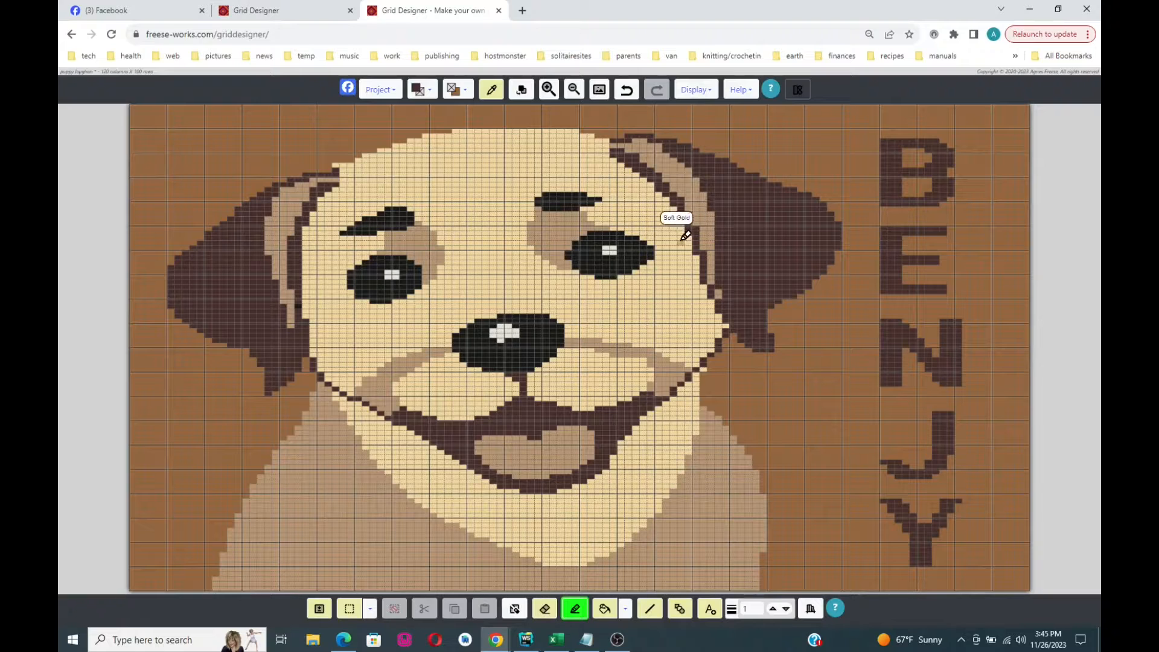
- Save the puppy graph project from the Project menu
left_click(378, 95)
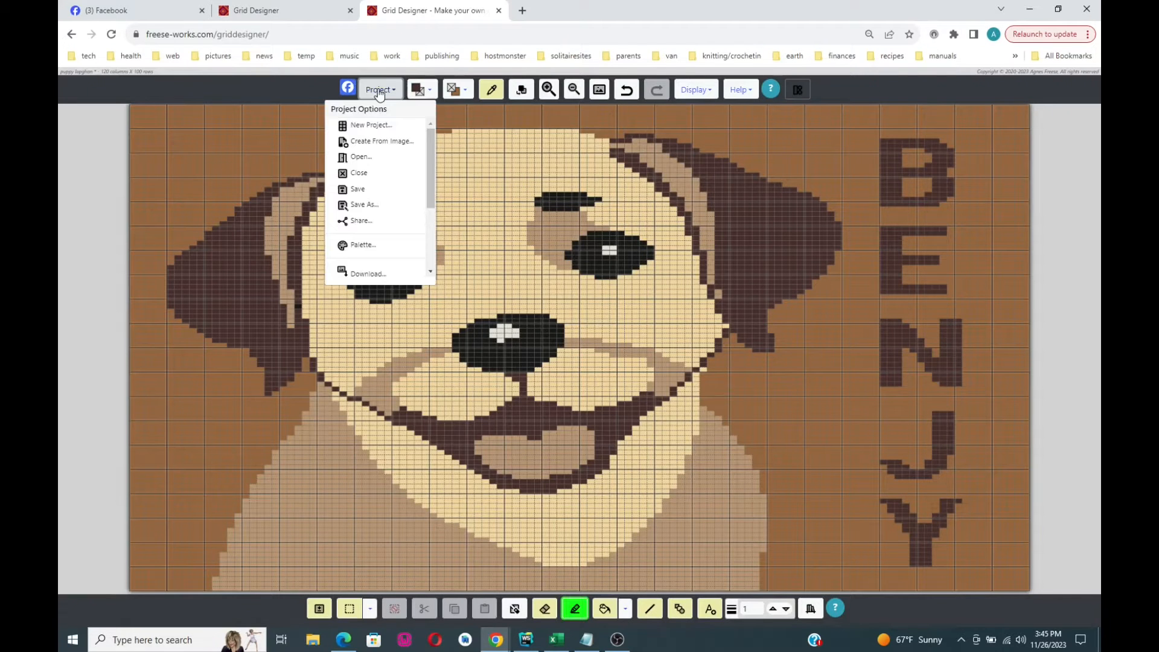
left_click(359, 192)
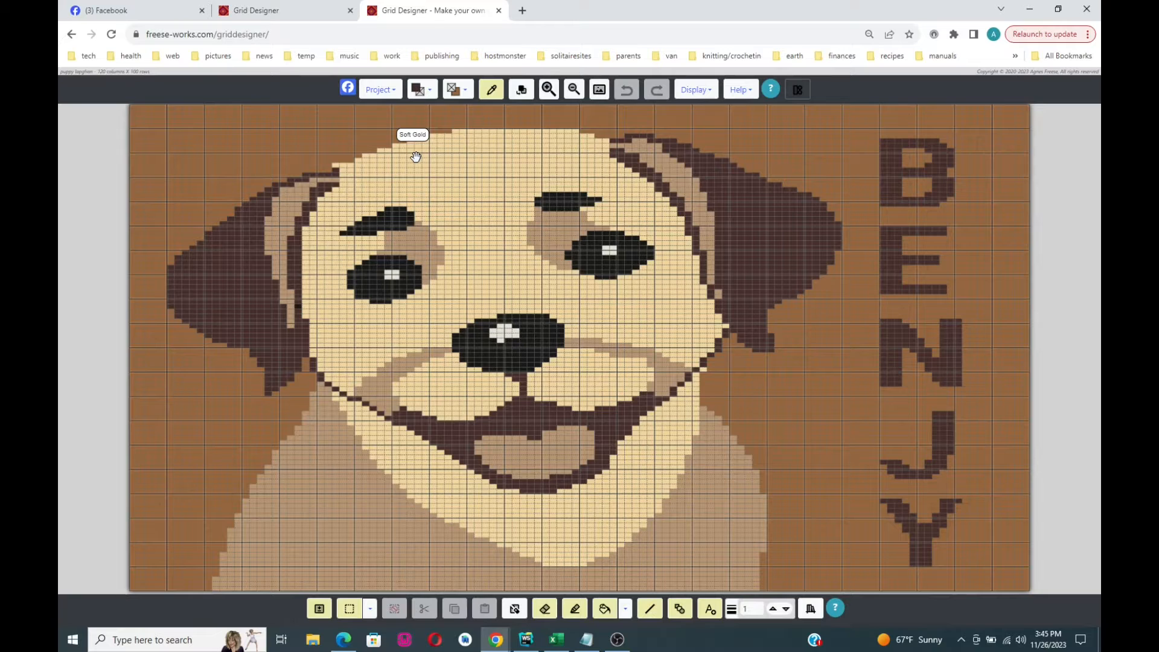
left_click(377, 96)
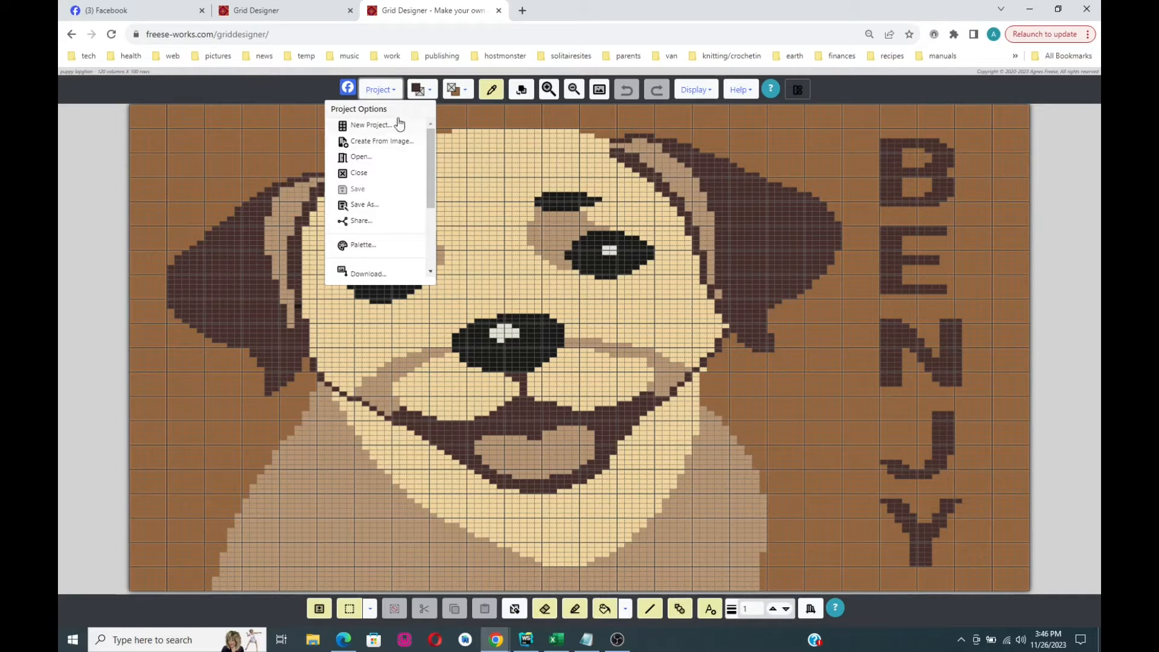
left_click(376, 93)
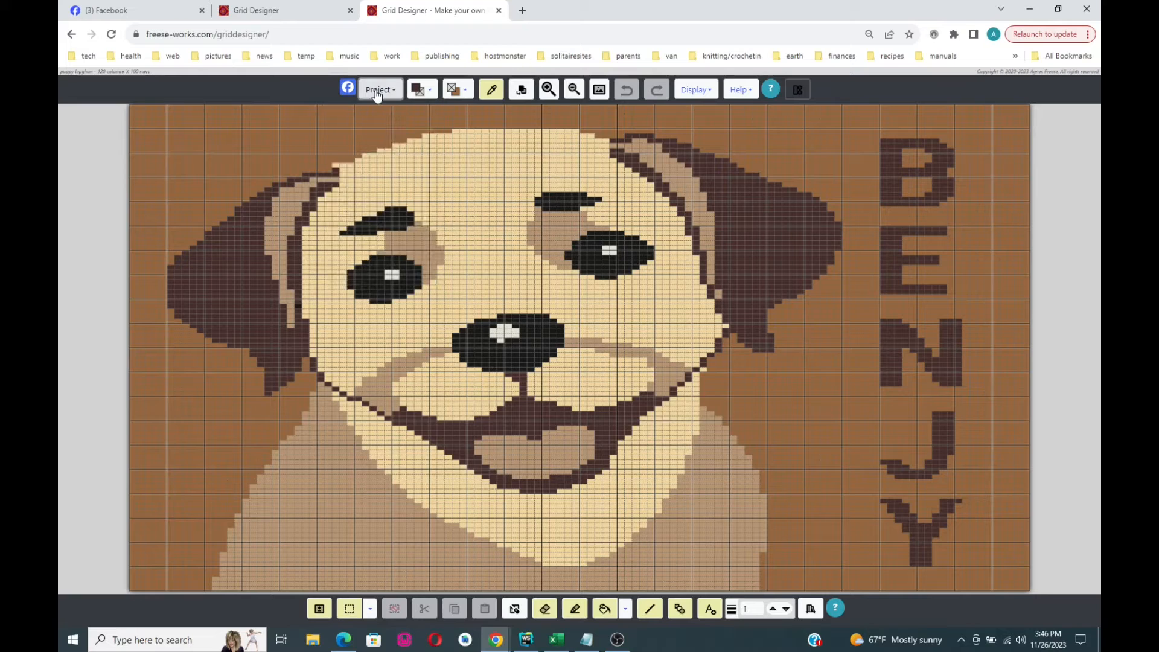